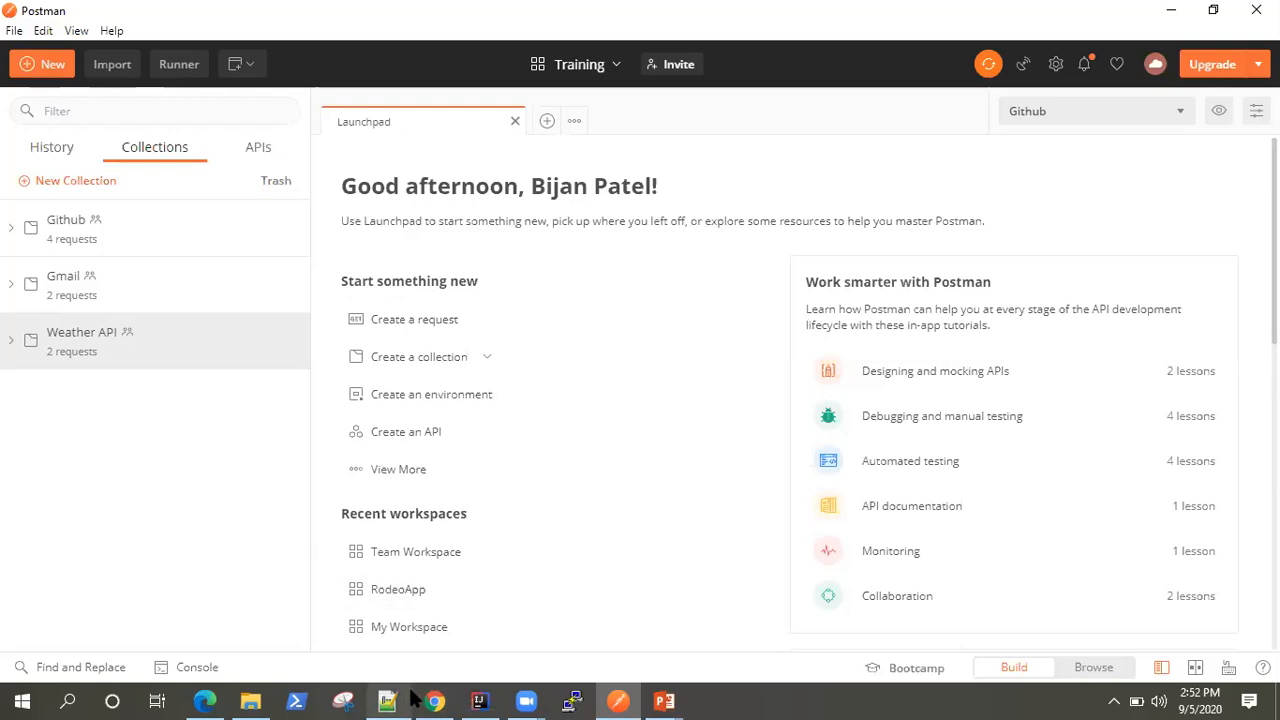
- Create a new collection named Mock API
left_click(94, 186)
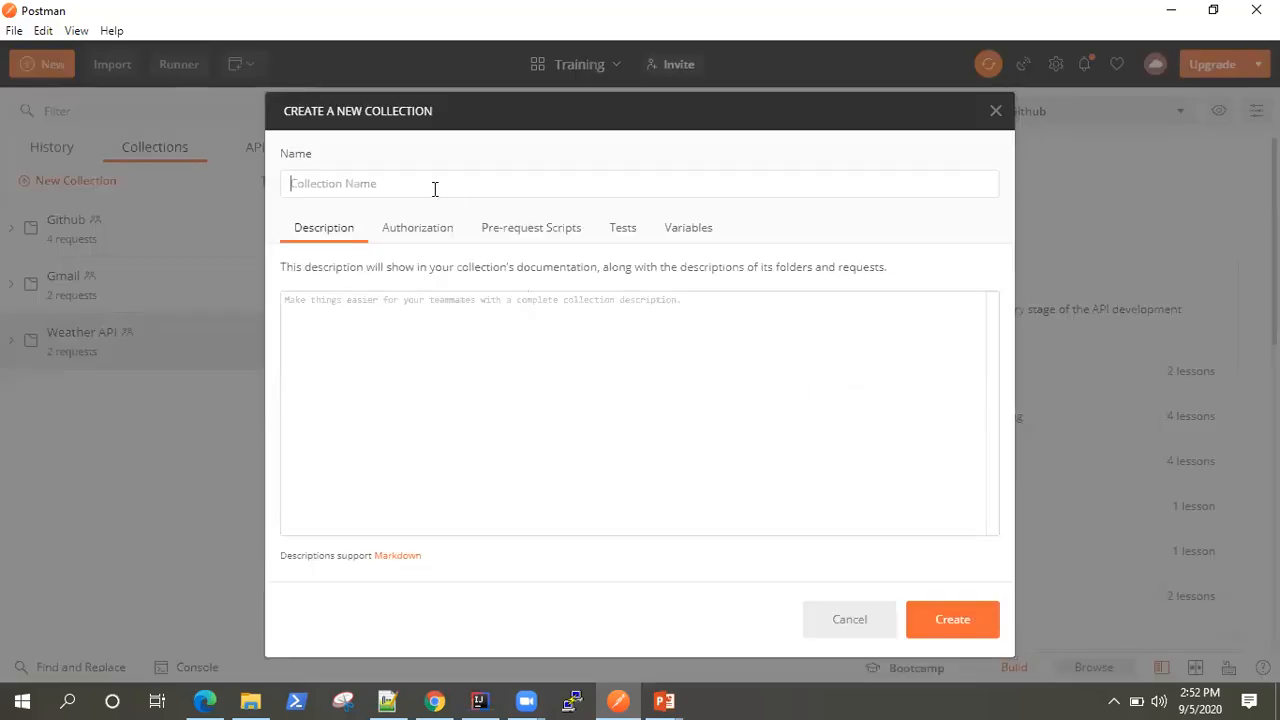
type("Pos")
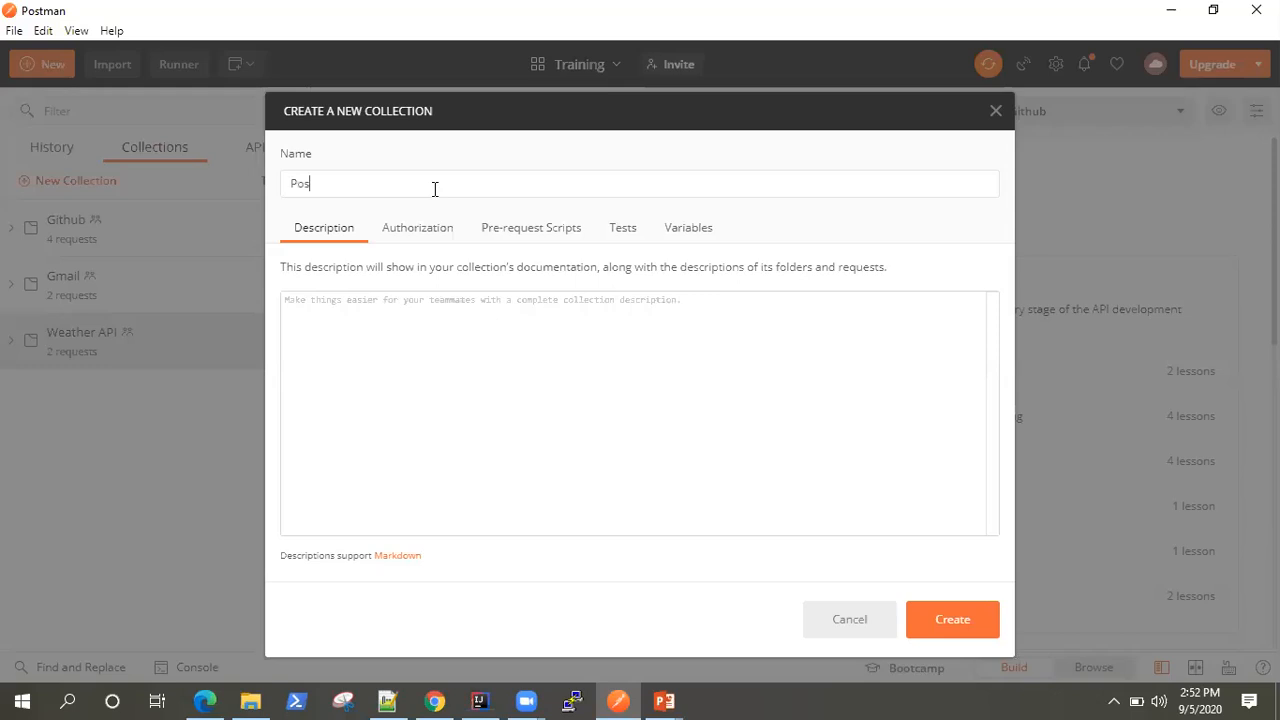
key("BackSpace")
key("BackSpace")
key("BackSpace")
key("BackSpace")
type("Mock API")
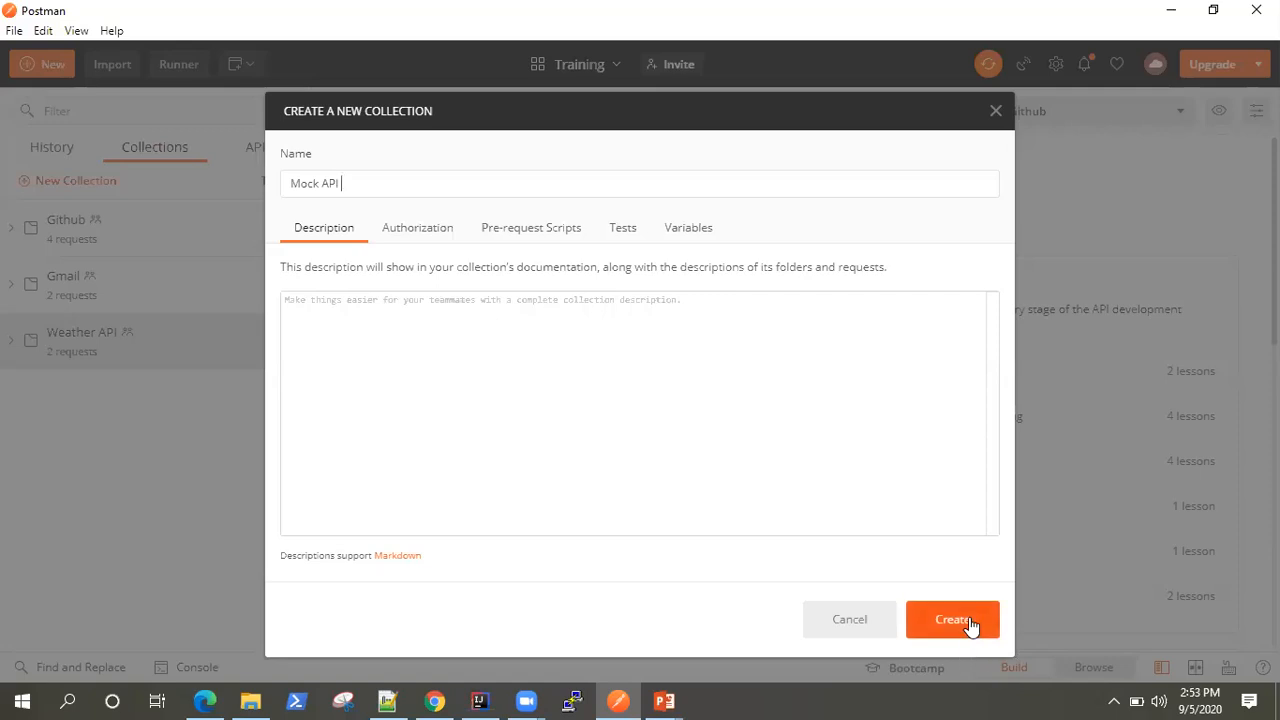
left_click(925, 607)
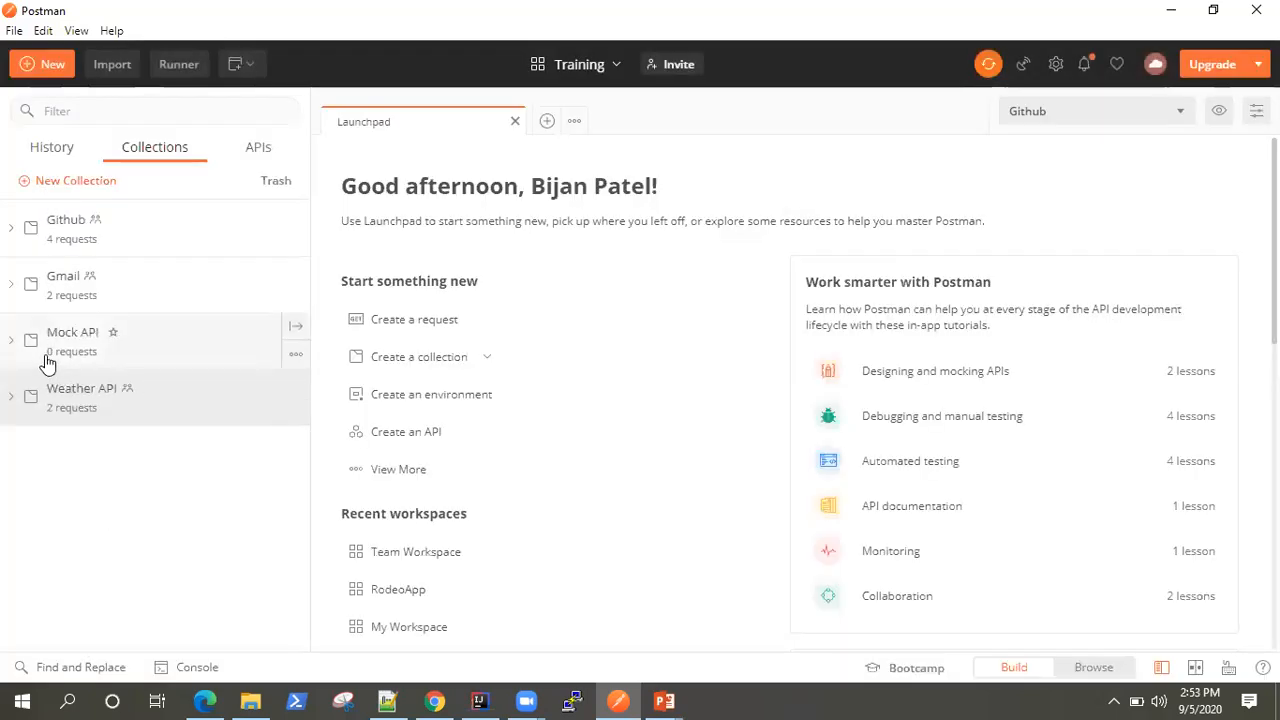
left_click(296, 356)
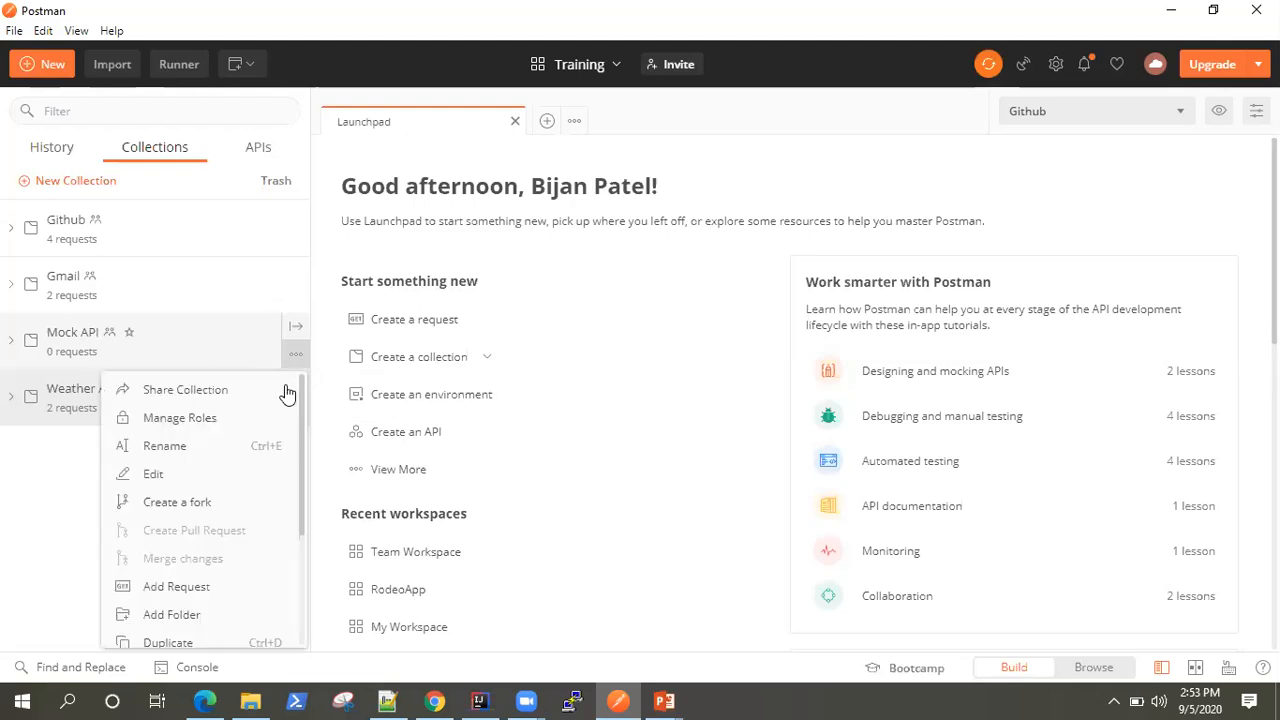
left_click(234, 586)
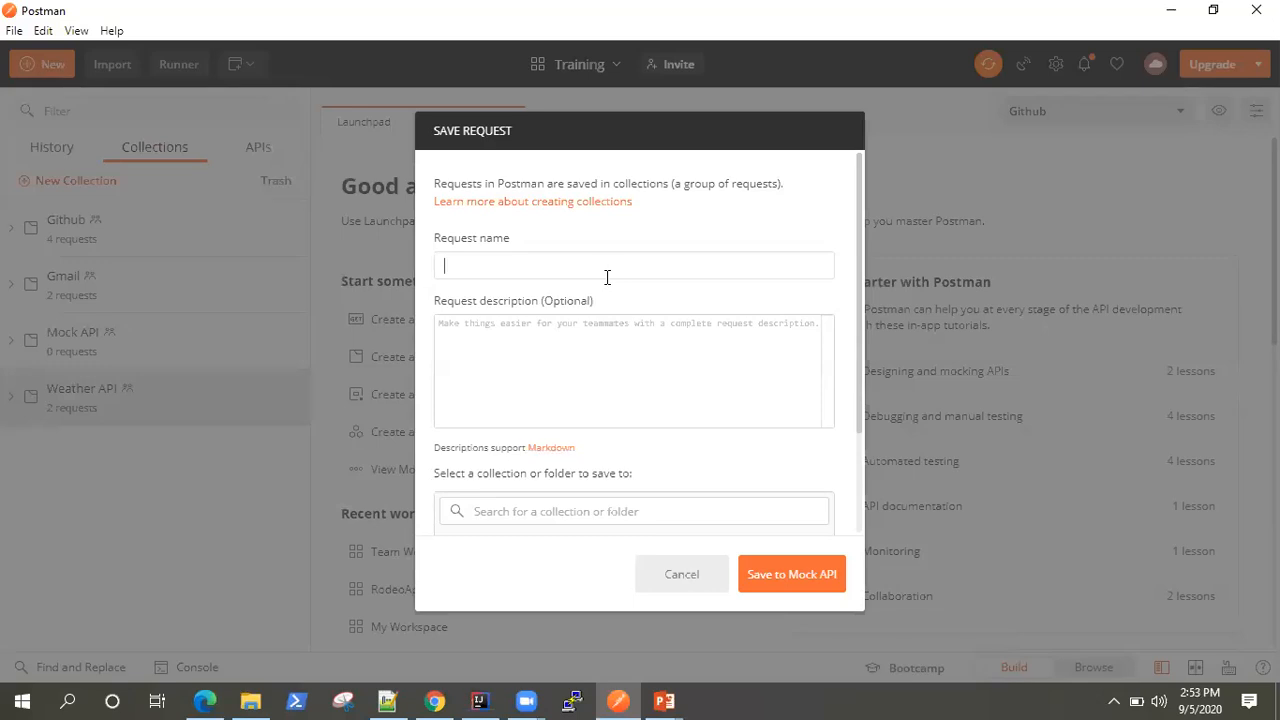
left_click(390, 692)
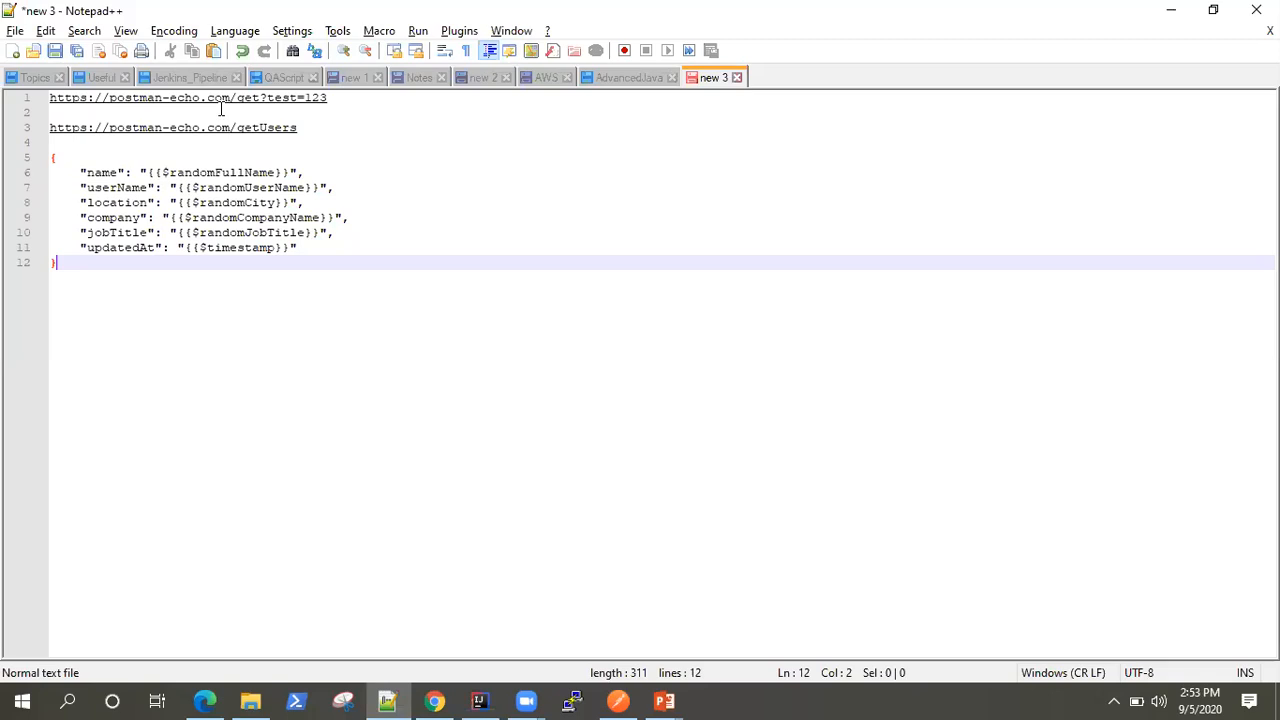
left_click_drag(336, 99, 52, 79)
key("ctrl+c")
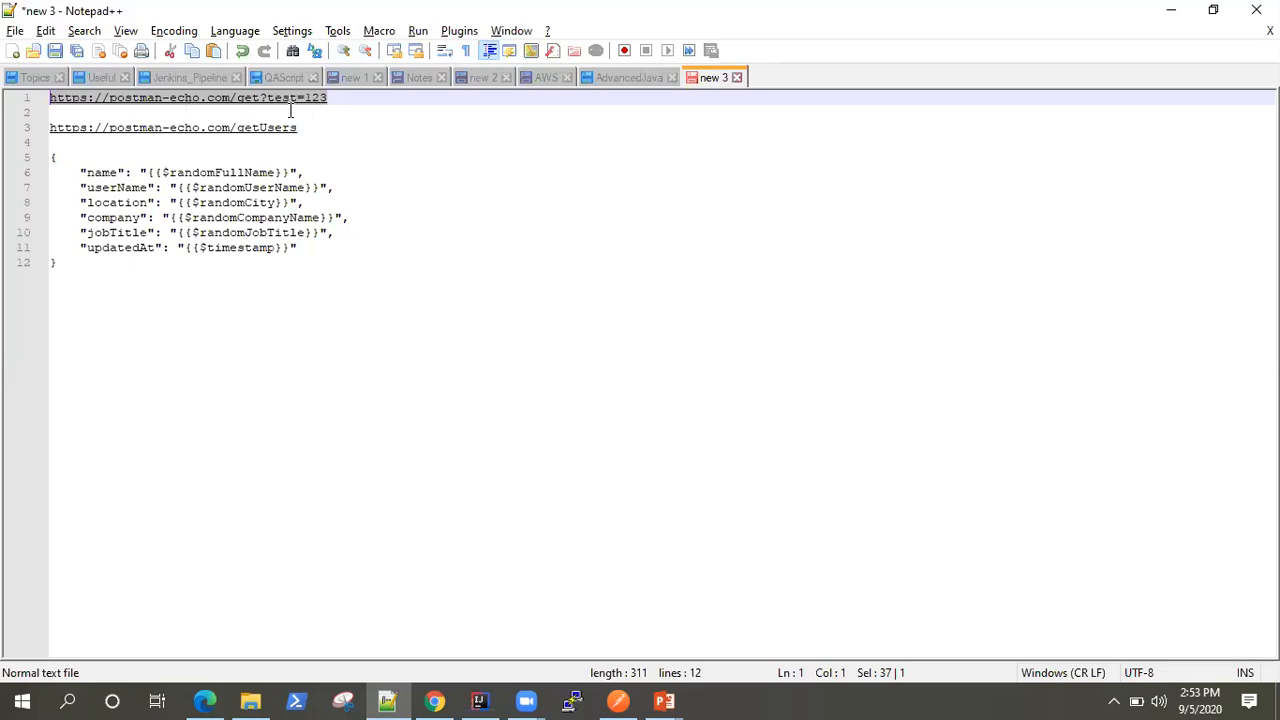
left_click(1168, 12)
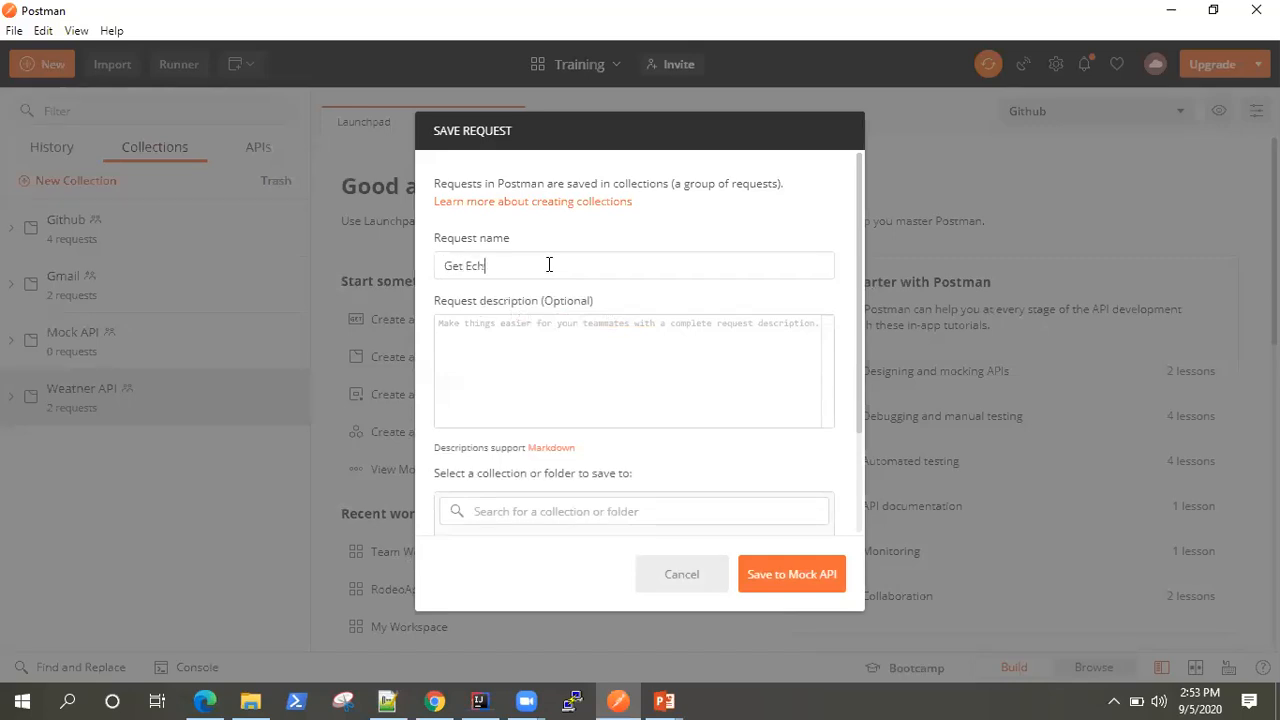
scroll(663, 443, "down", 2)
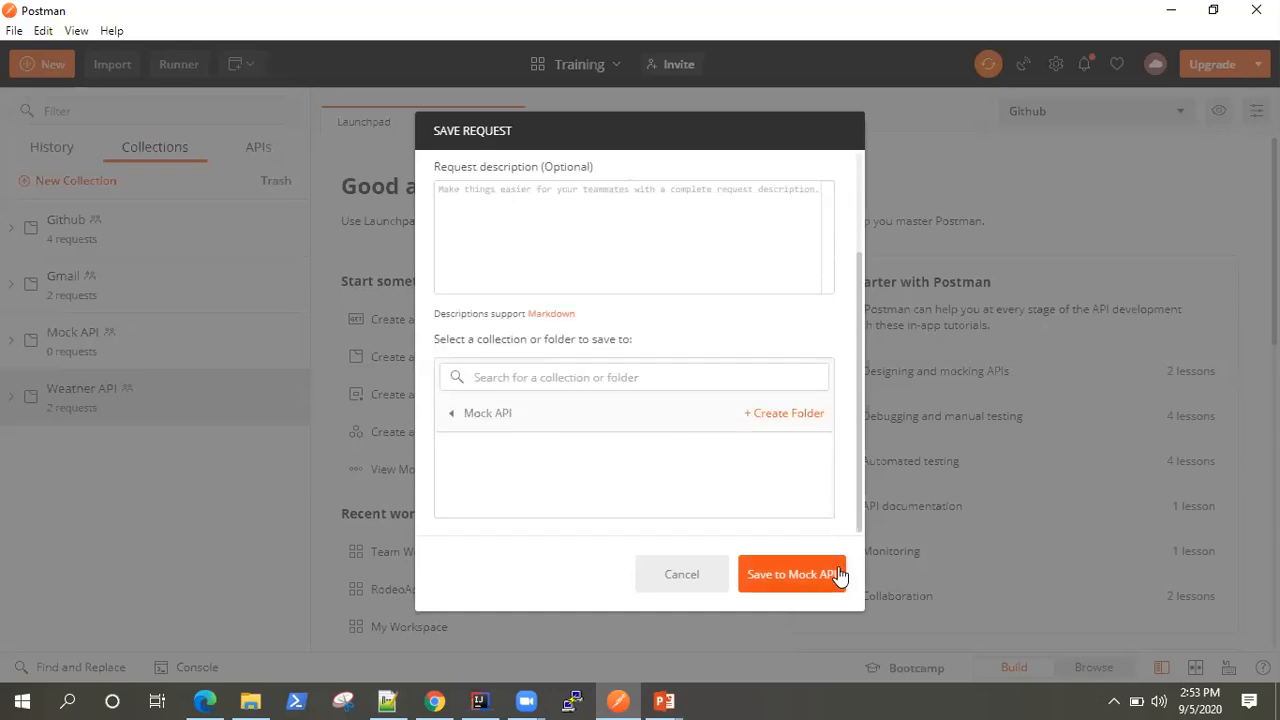
key("Return")
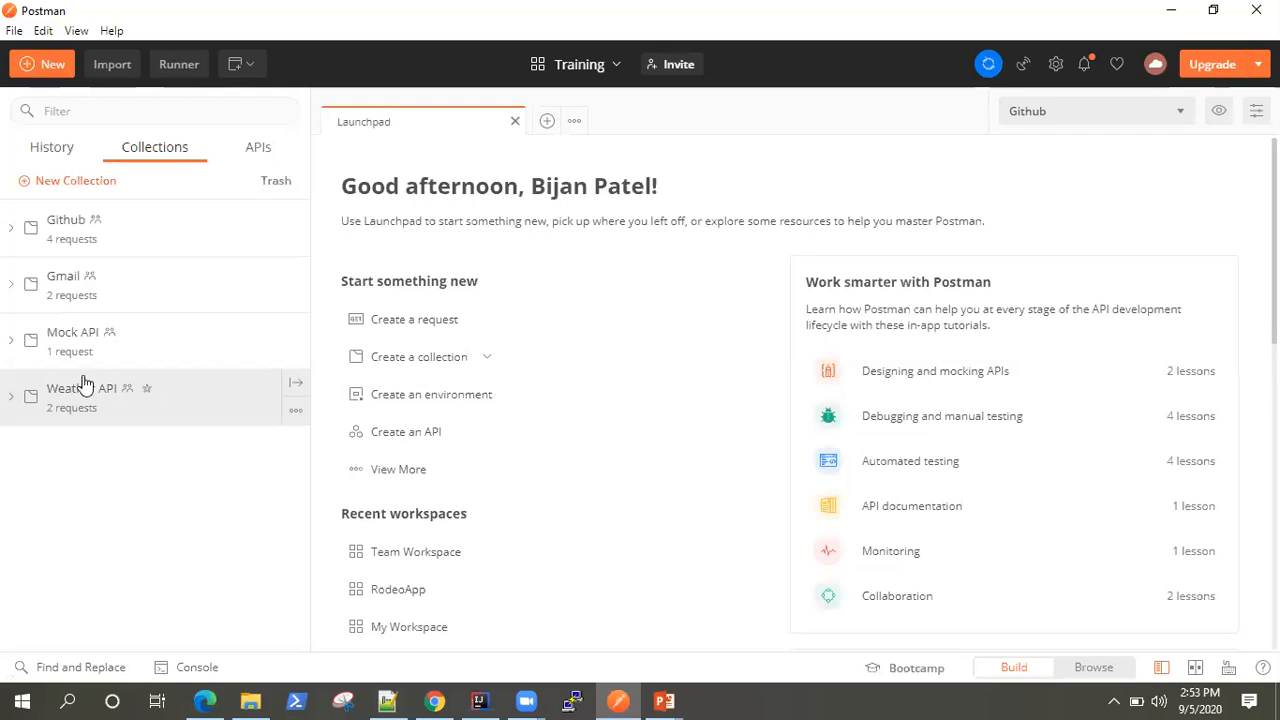
left_click(15, 345)
left_click(90, 385)
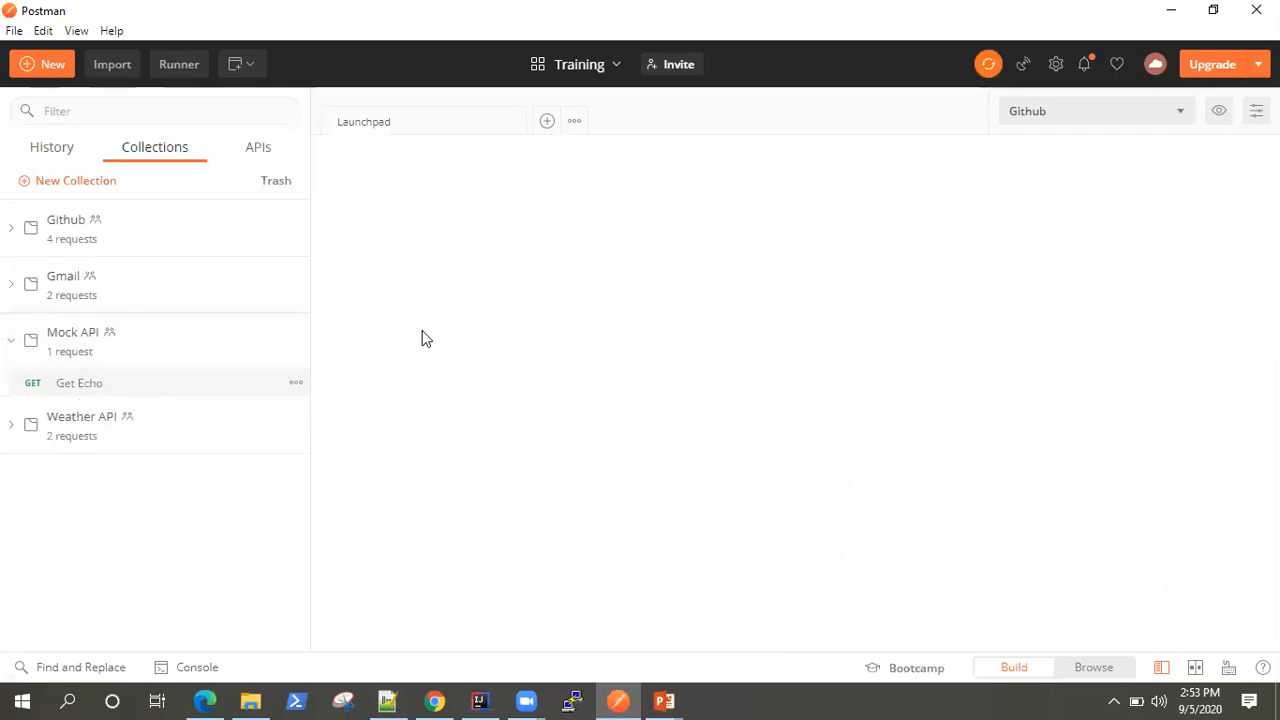
left_click(524, 203)
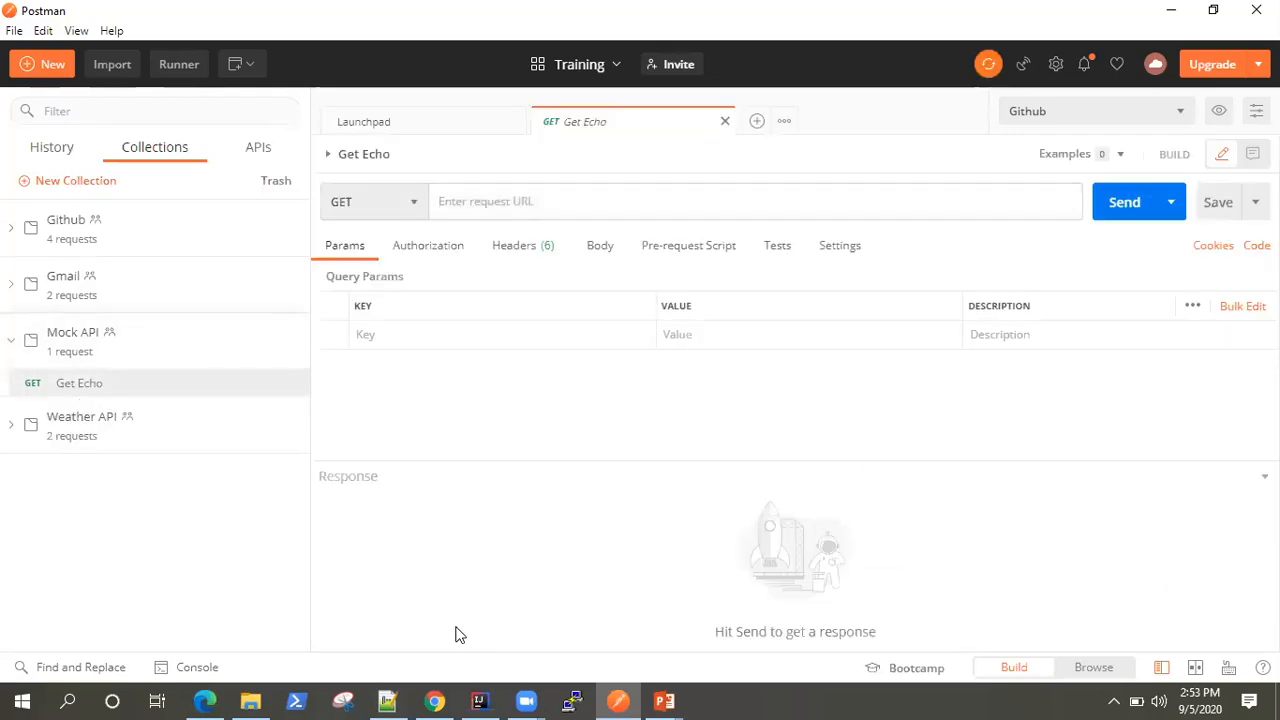
key("ctrl+v")
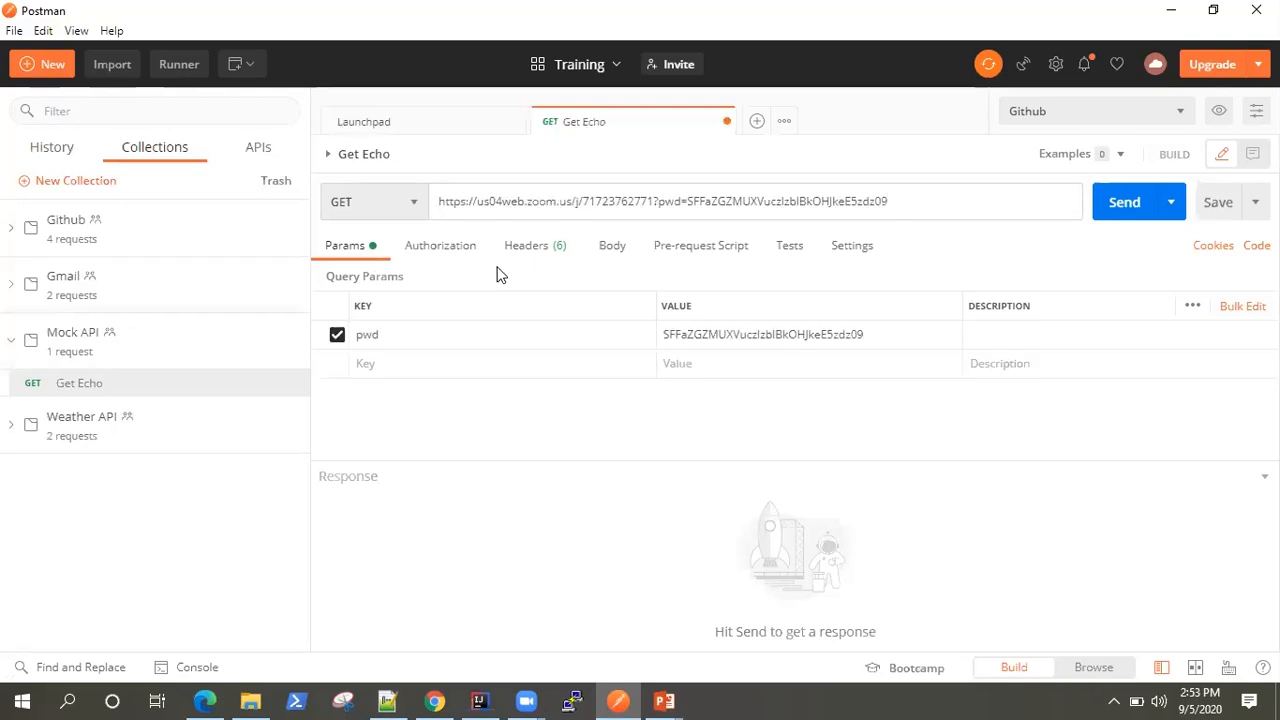
key("ctrl+z")
key("alt+Tab")
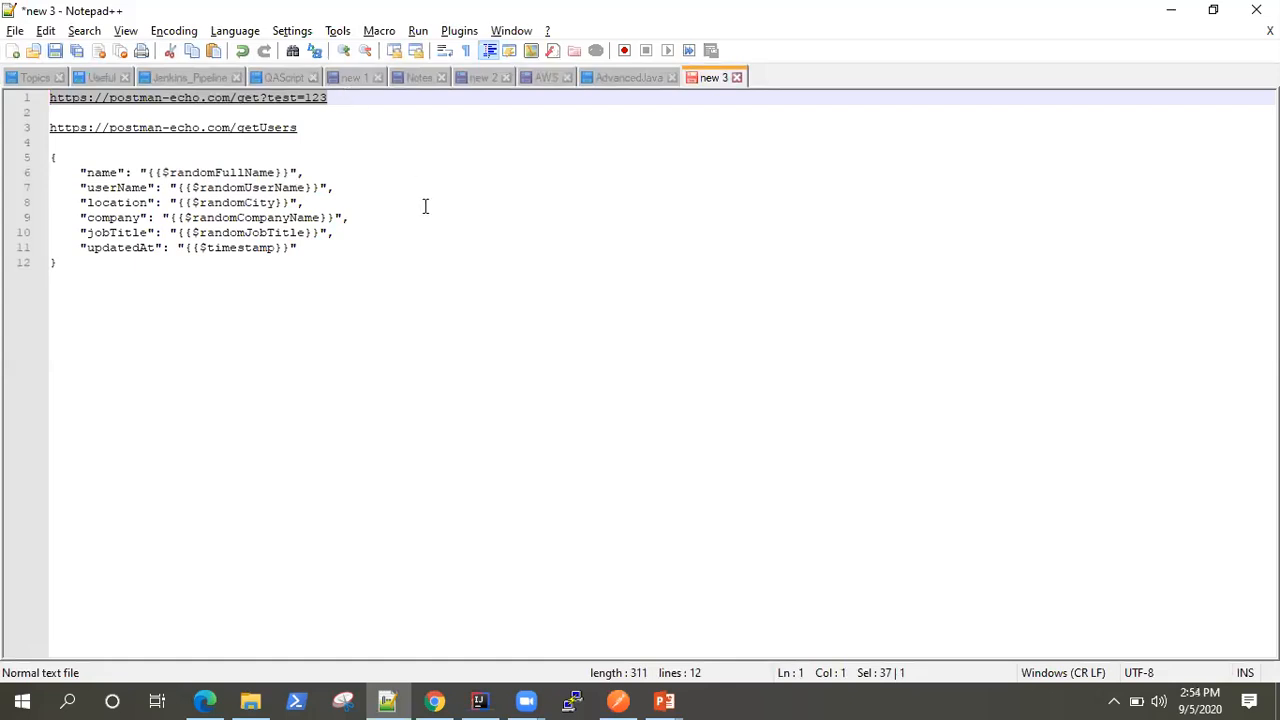
key("alt+Tab")
key("ctrl+v")
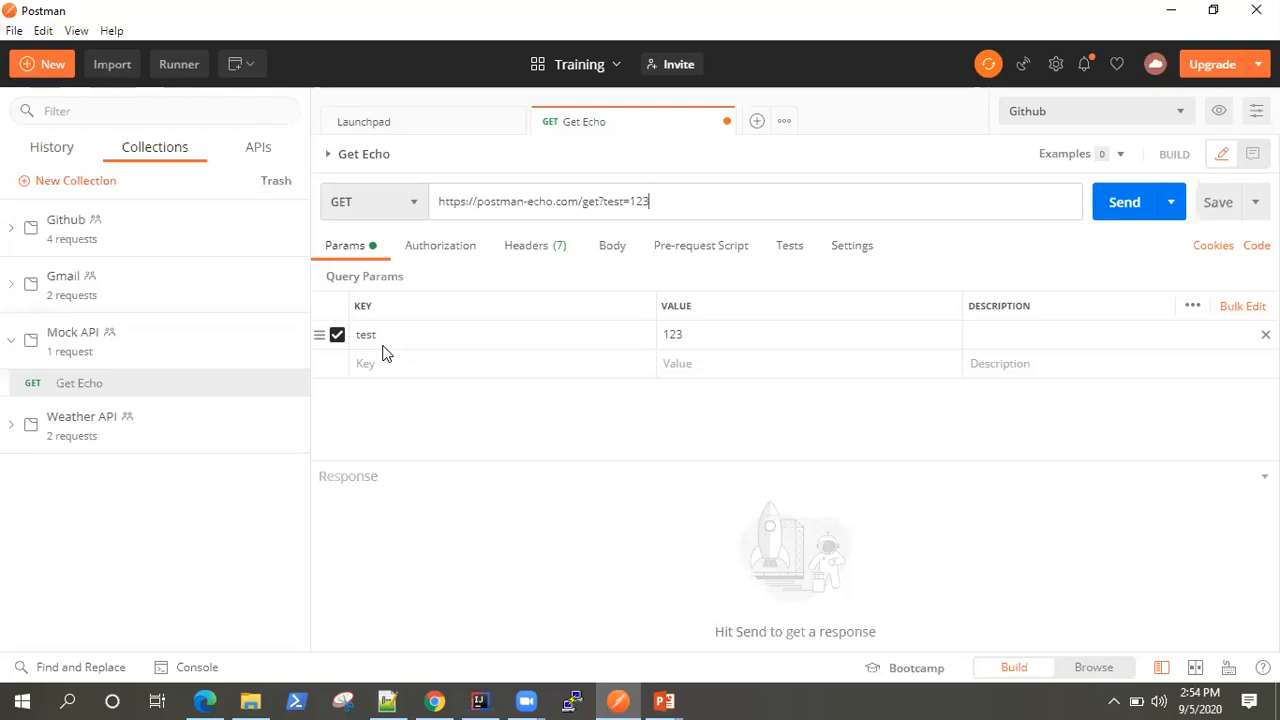
- Send the Get Echo request, enlarge the response area and look through the returned JSON body
left_click(1124, 202)
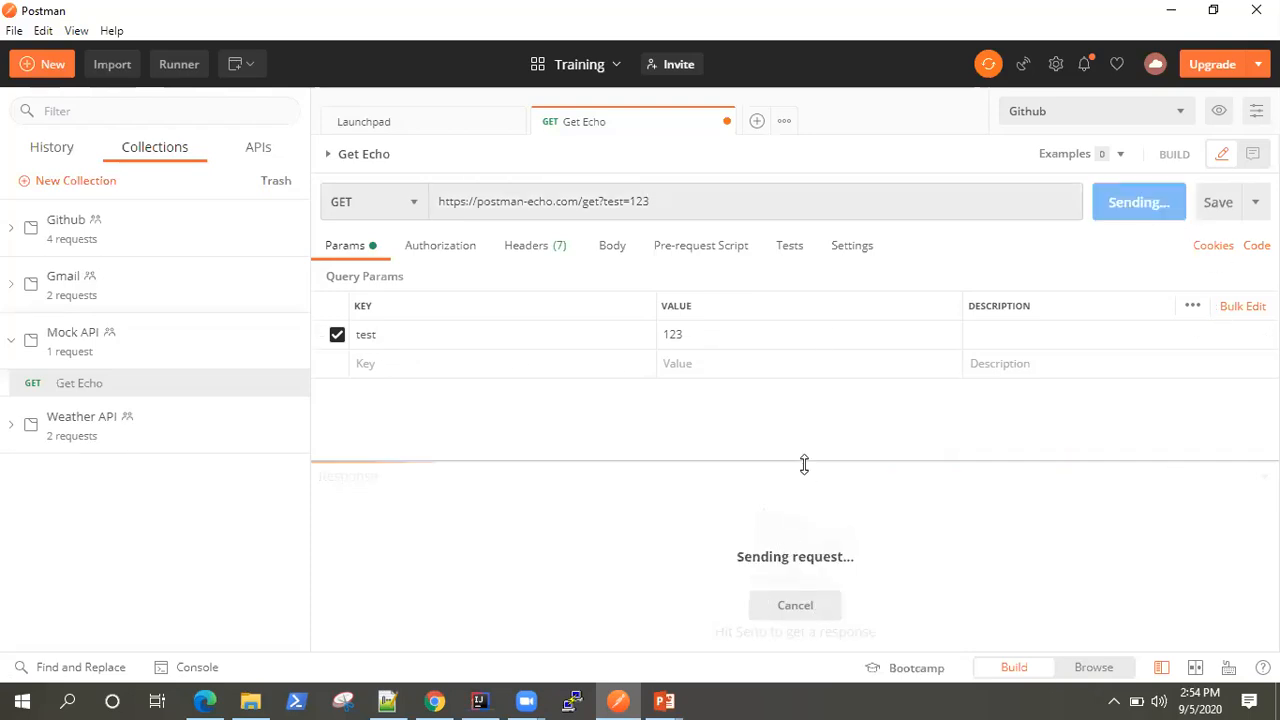
left_click_drag(803, 463, 808, 400)
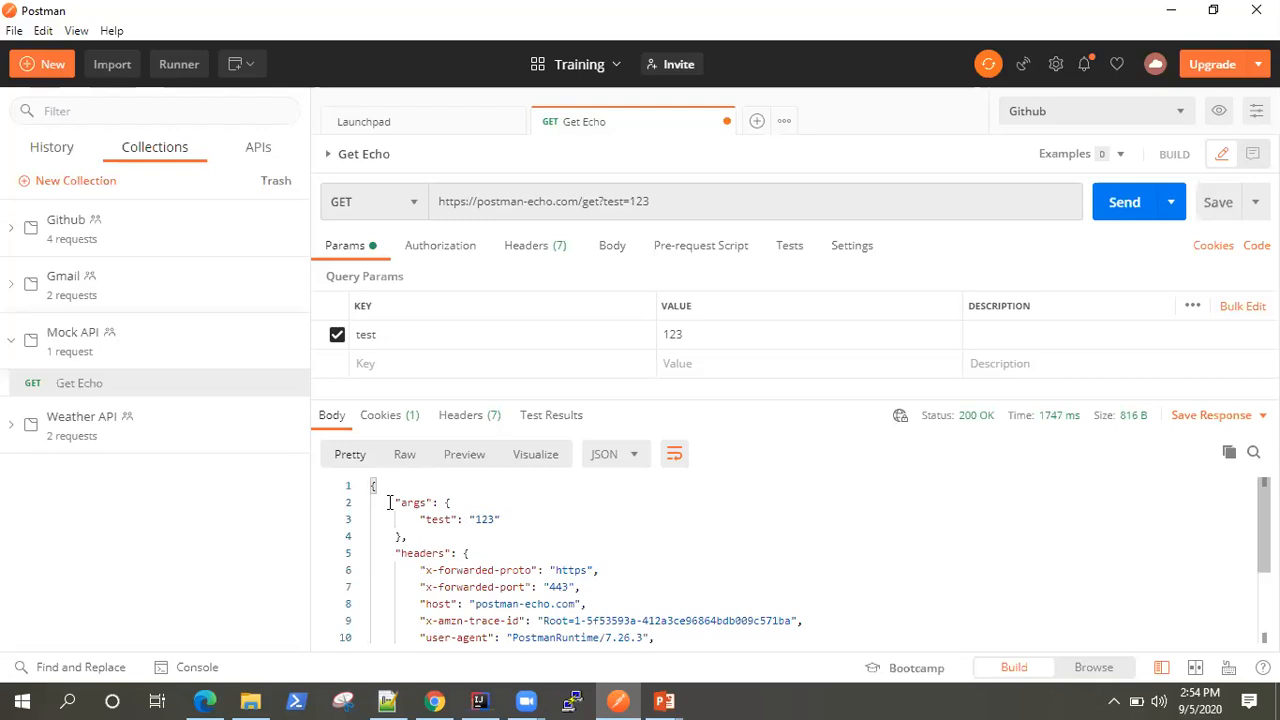
left_click_drag(446, 540, 651, 651)
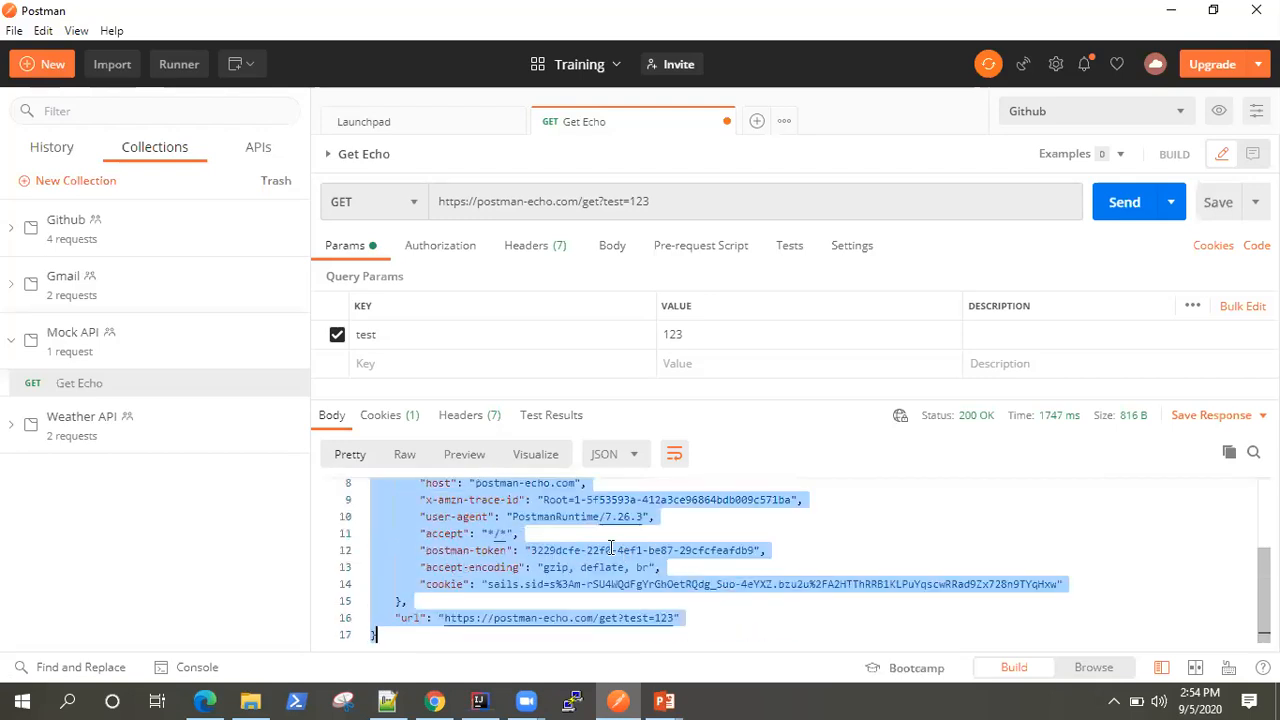
scroll(886, 594, "up", 3)
left_click(855, 585)
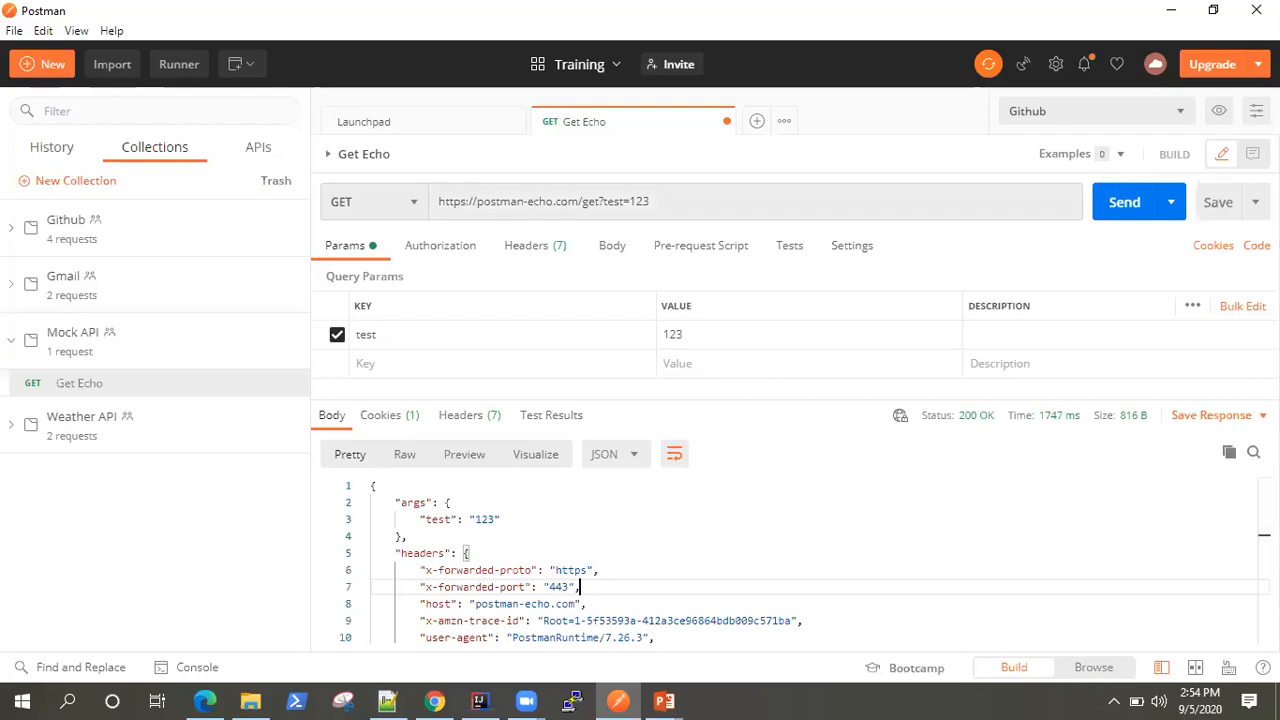
- Create an example from the Get Echo response and name it Example1
left_click(1211, 415)
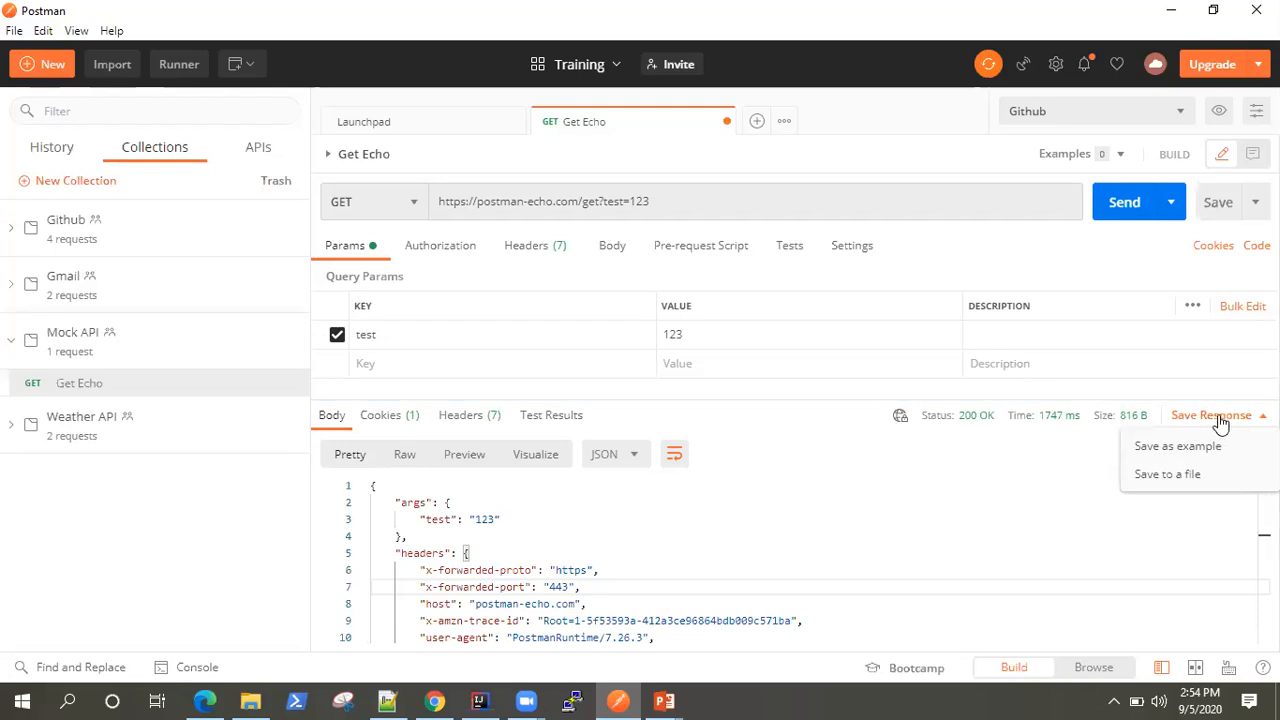
left_click(1185, 447)
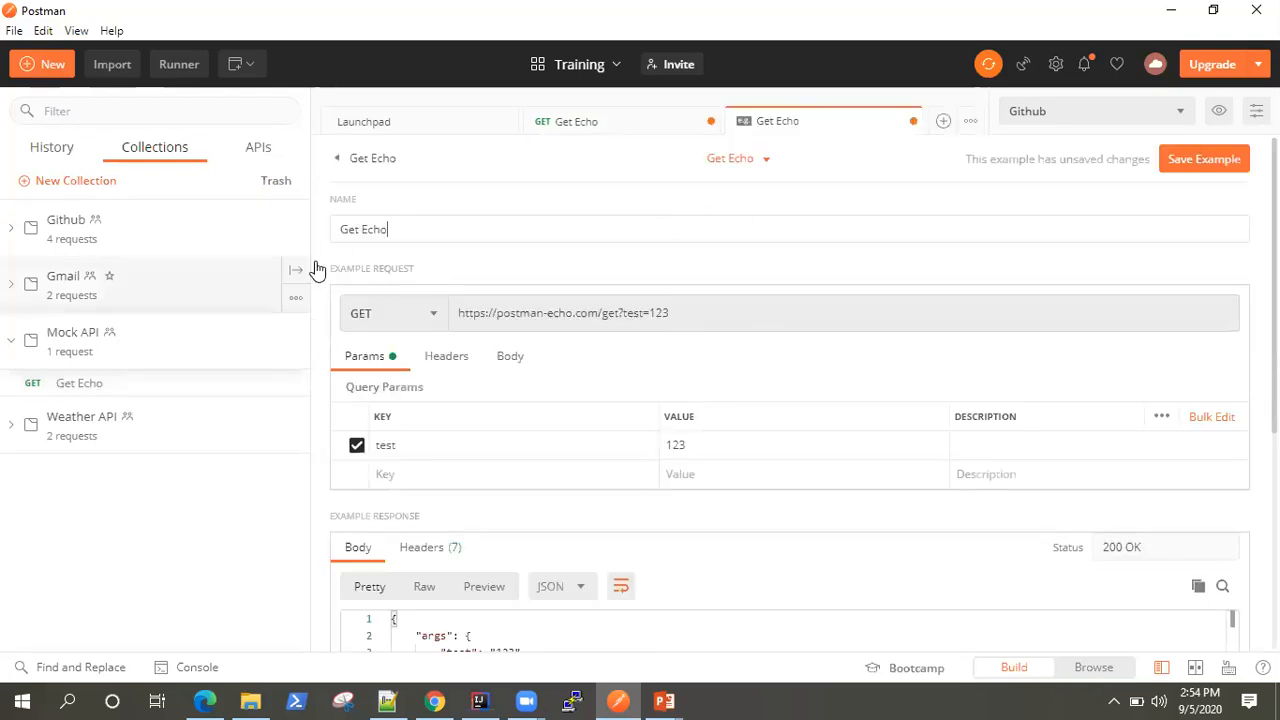
left_click_drag(422, 237, 339, 222)
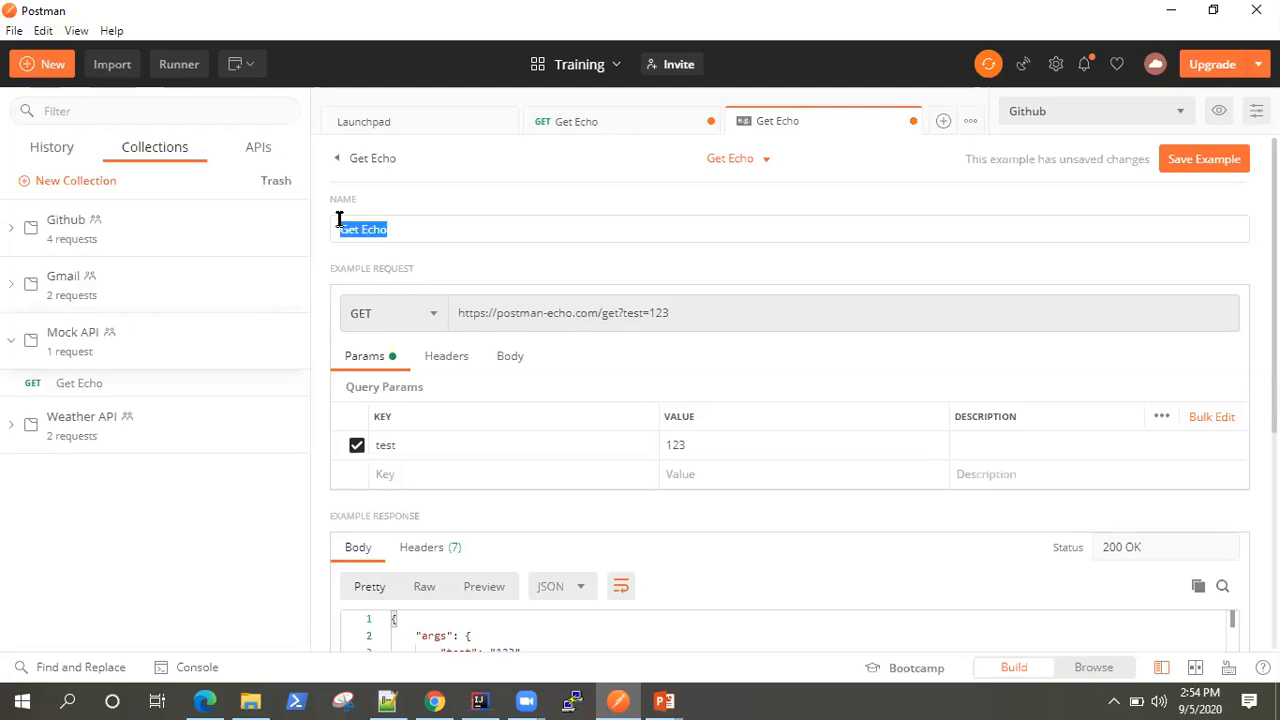
type("Example1")
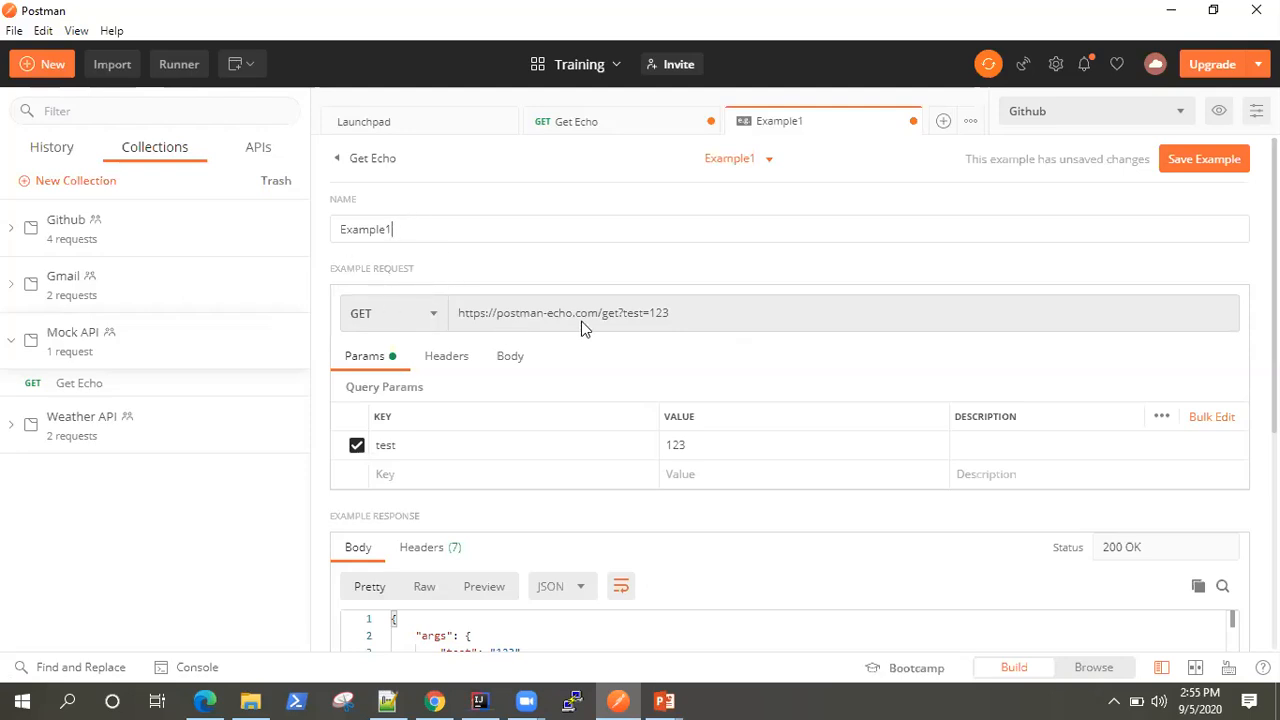
- Review the example's request URL and response body, and save the example
left_click_drag(706, 317, 451, 319)
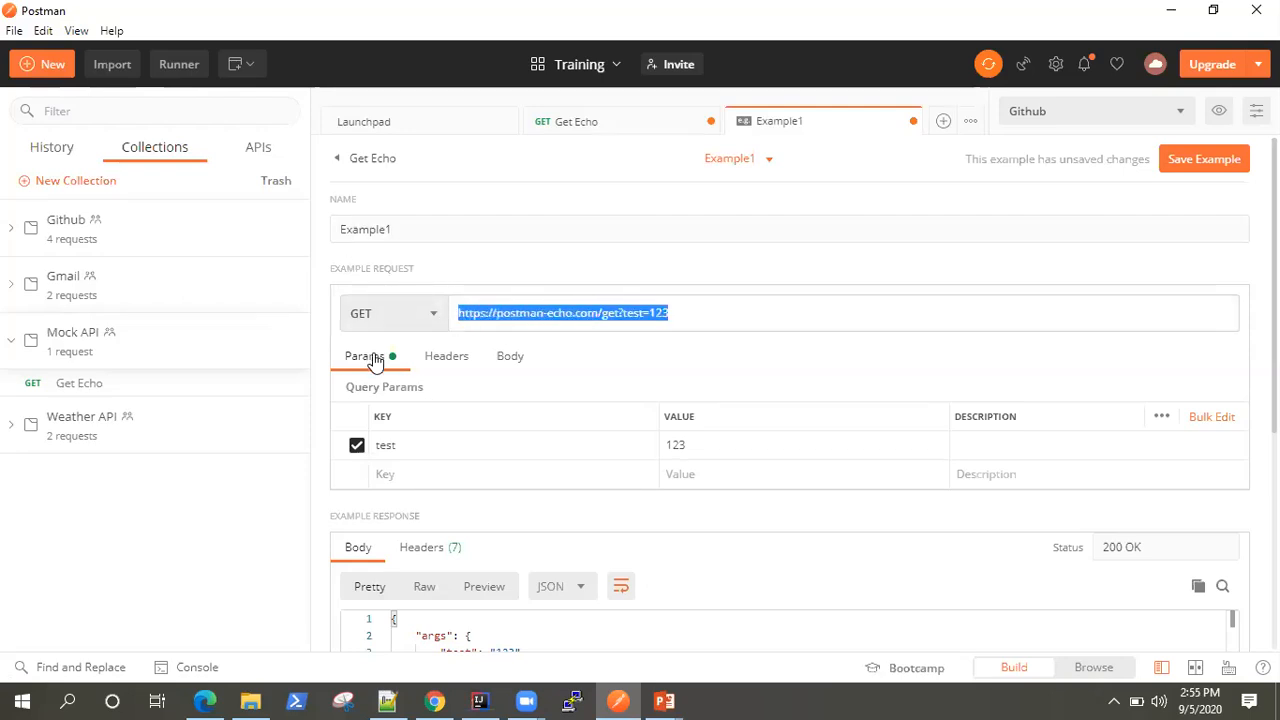
scroll(811, 466, "down", 2)
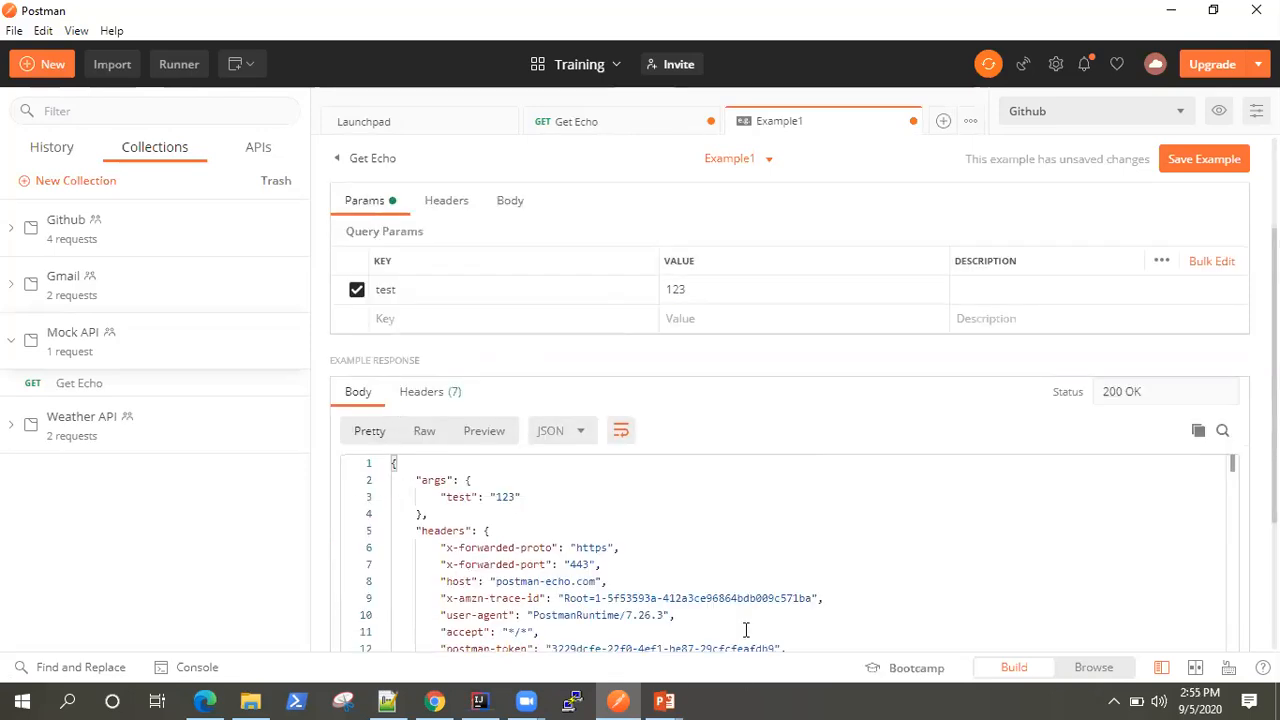
scroll(740, 563, "down", 3)
scroll(937, 563, "up", 5)
scroll(940, 560, "down", 5)
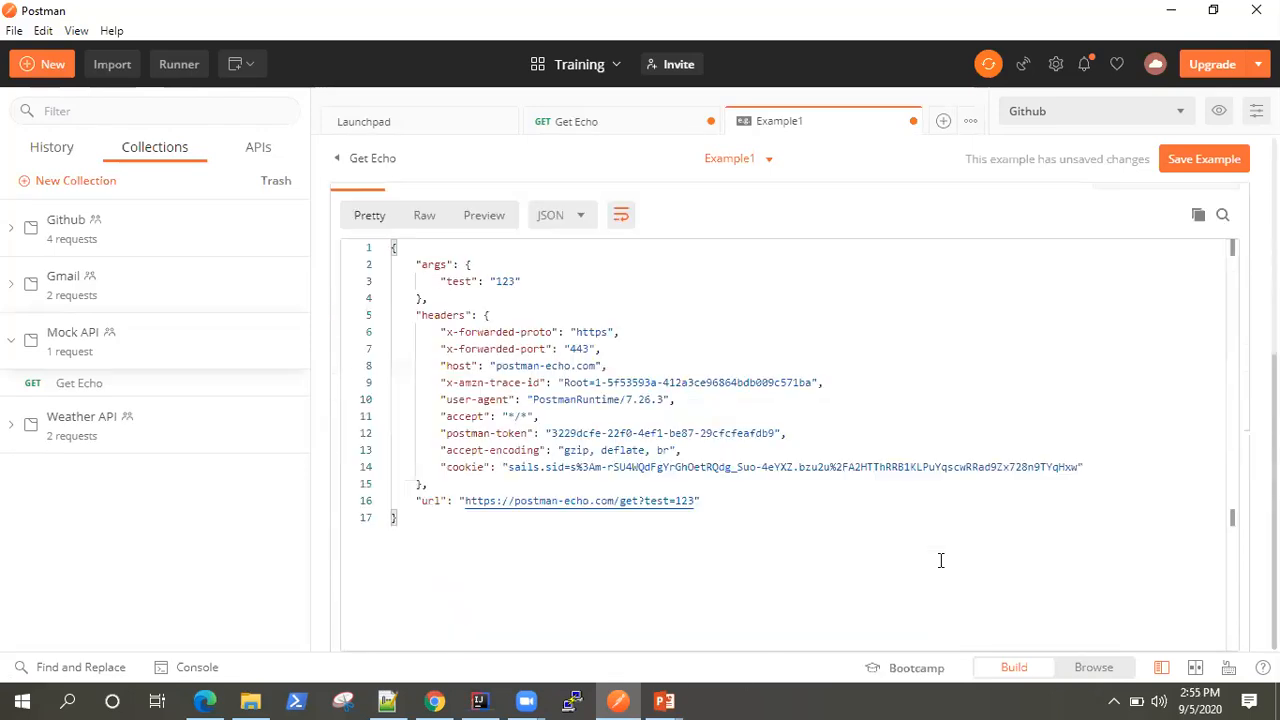
scroll(940, 562, "up", 5)
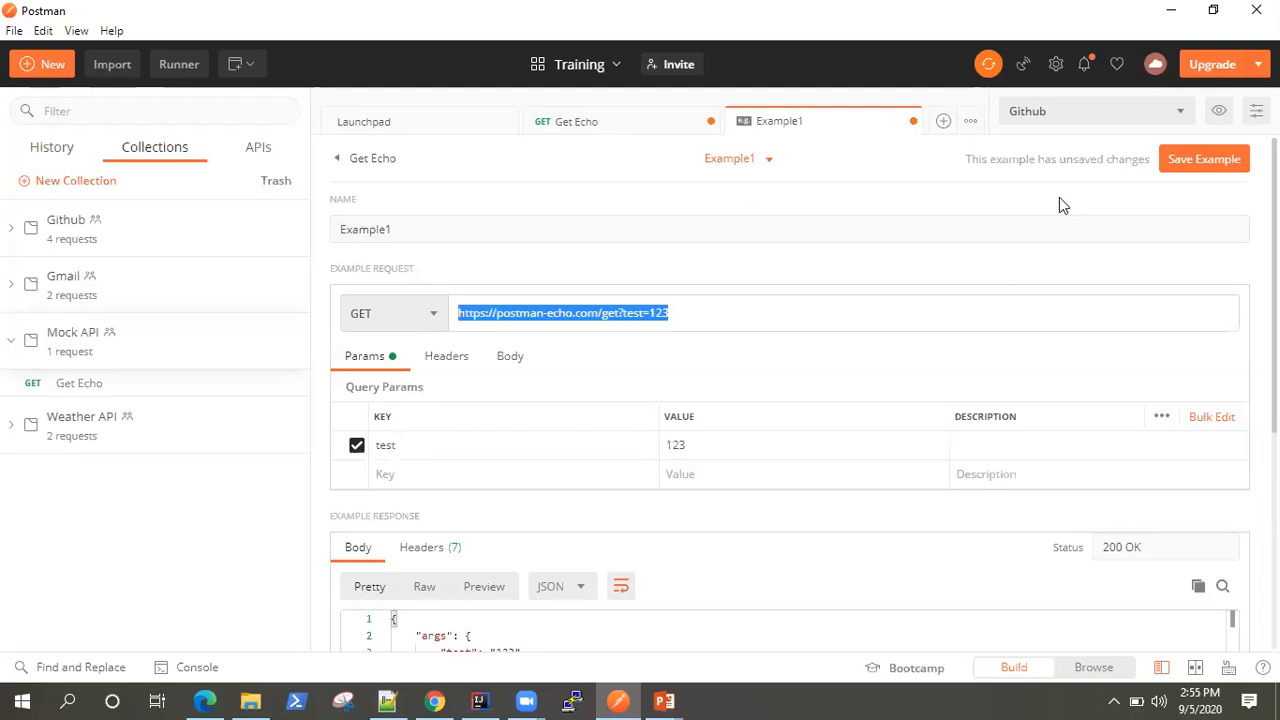
mouse_move(1200, 170)
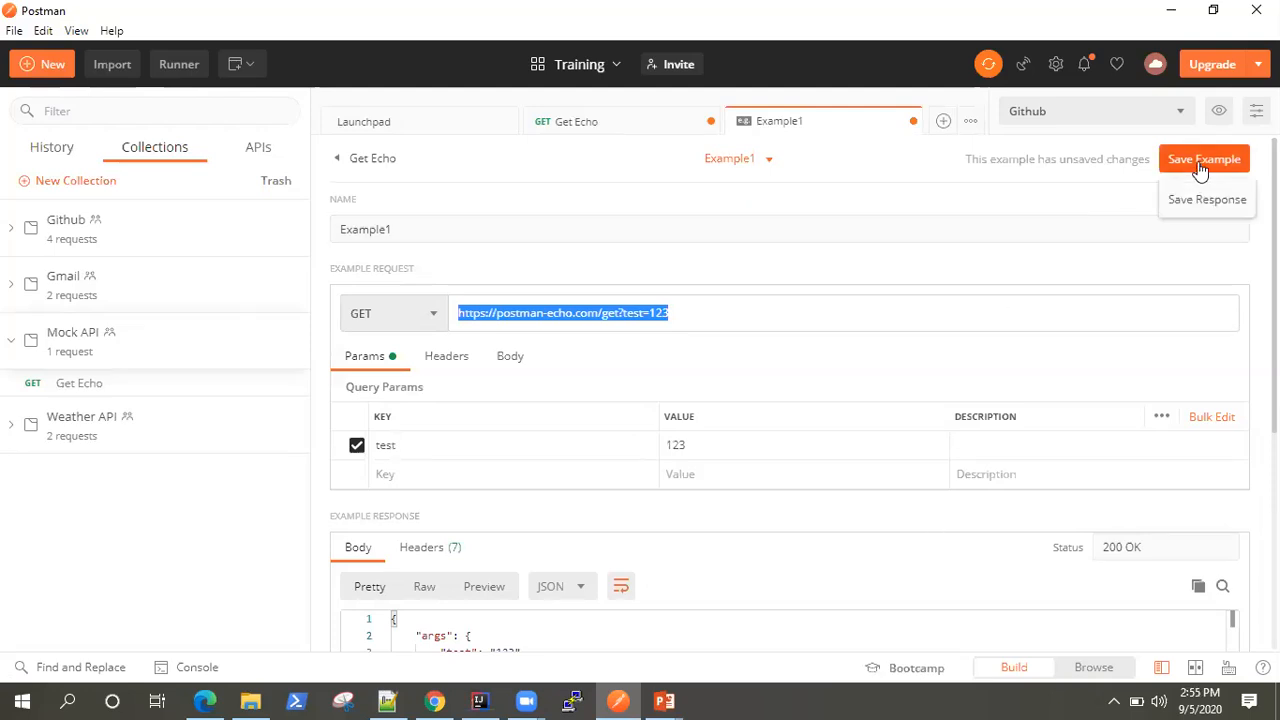
left_click(1200, 165)
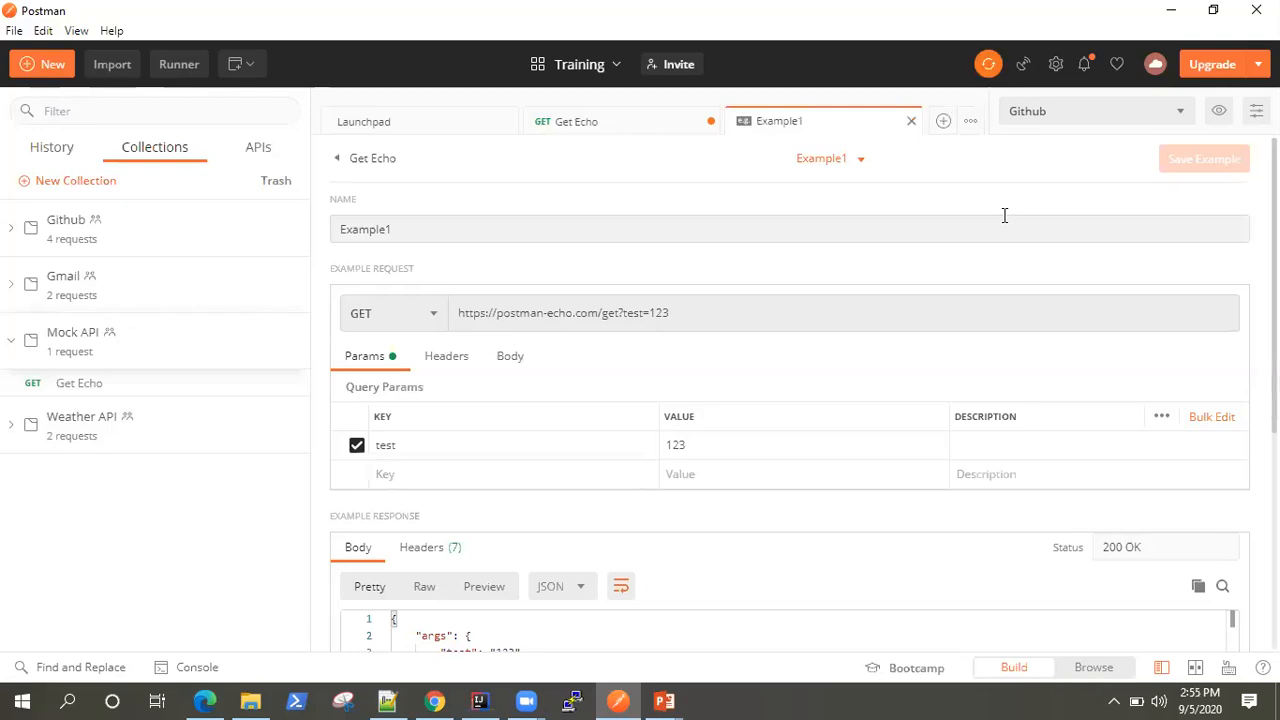
- Save the Get Echo request and open the details of the Mock API collection
left_click(622, 120)
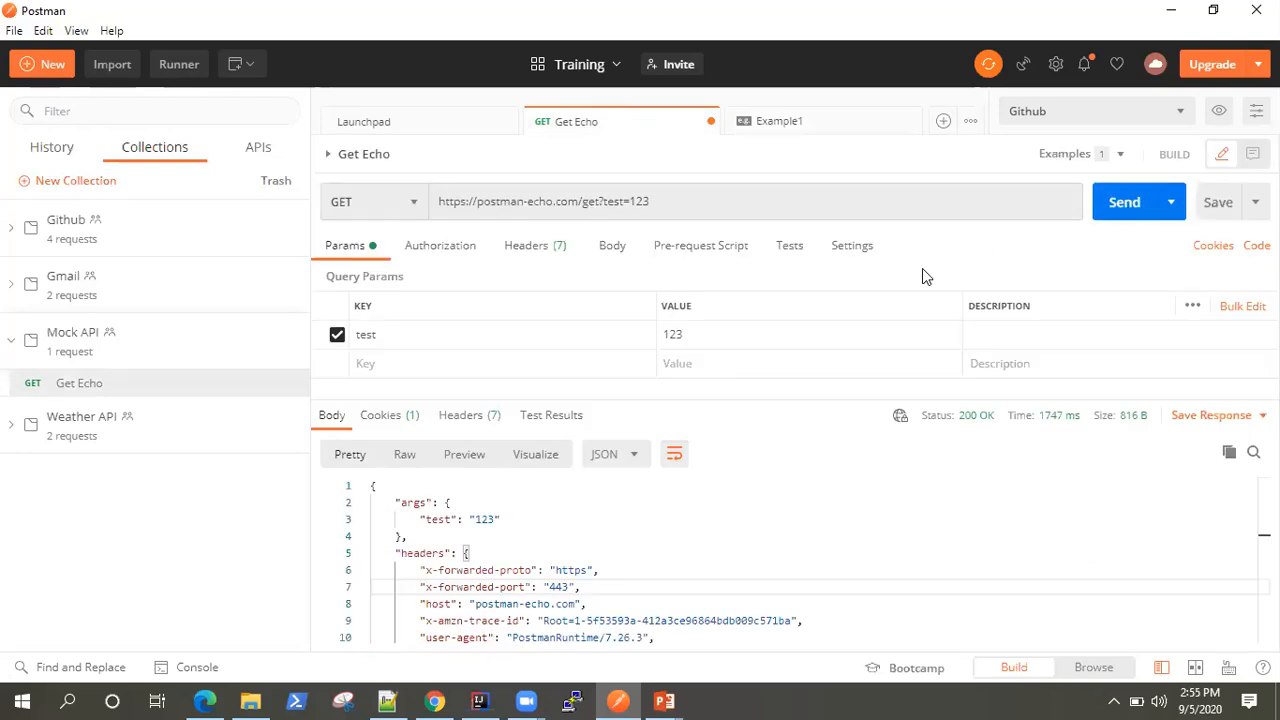
left_click(1218, 203)
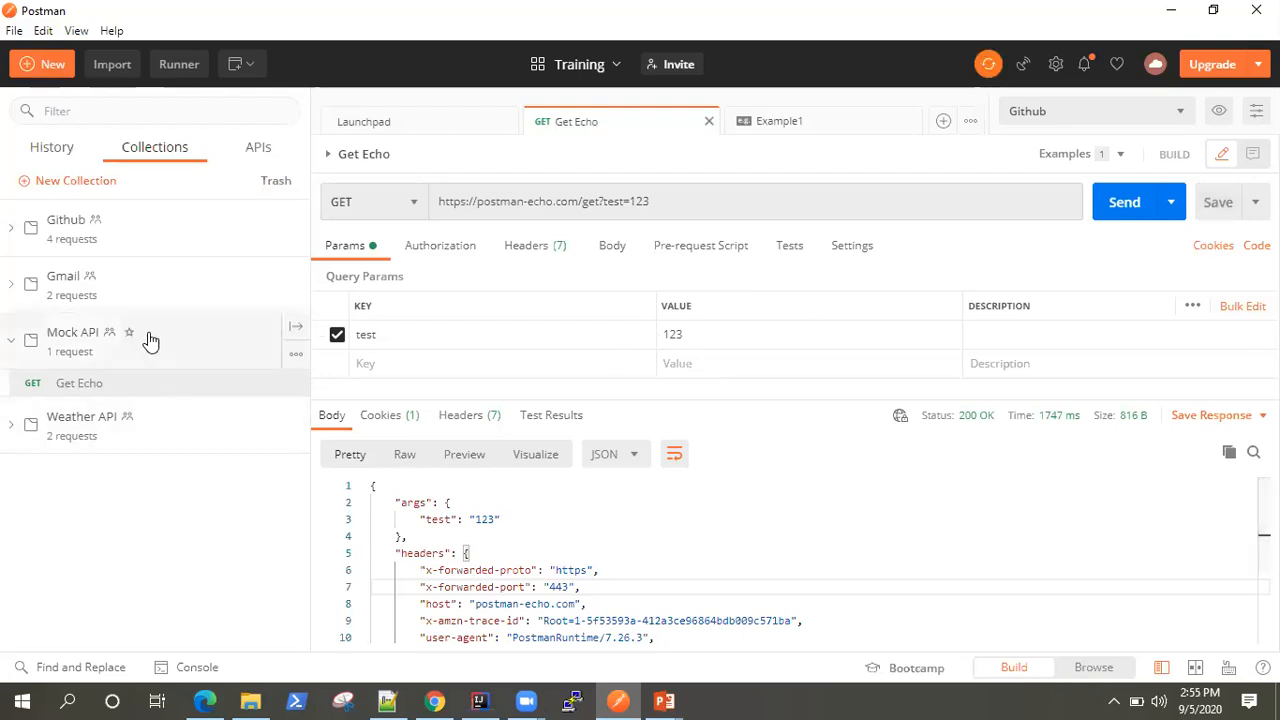
left_click(298, 360)
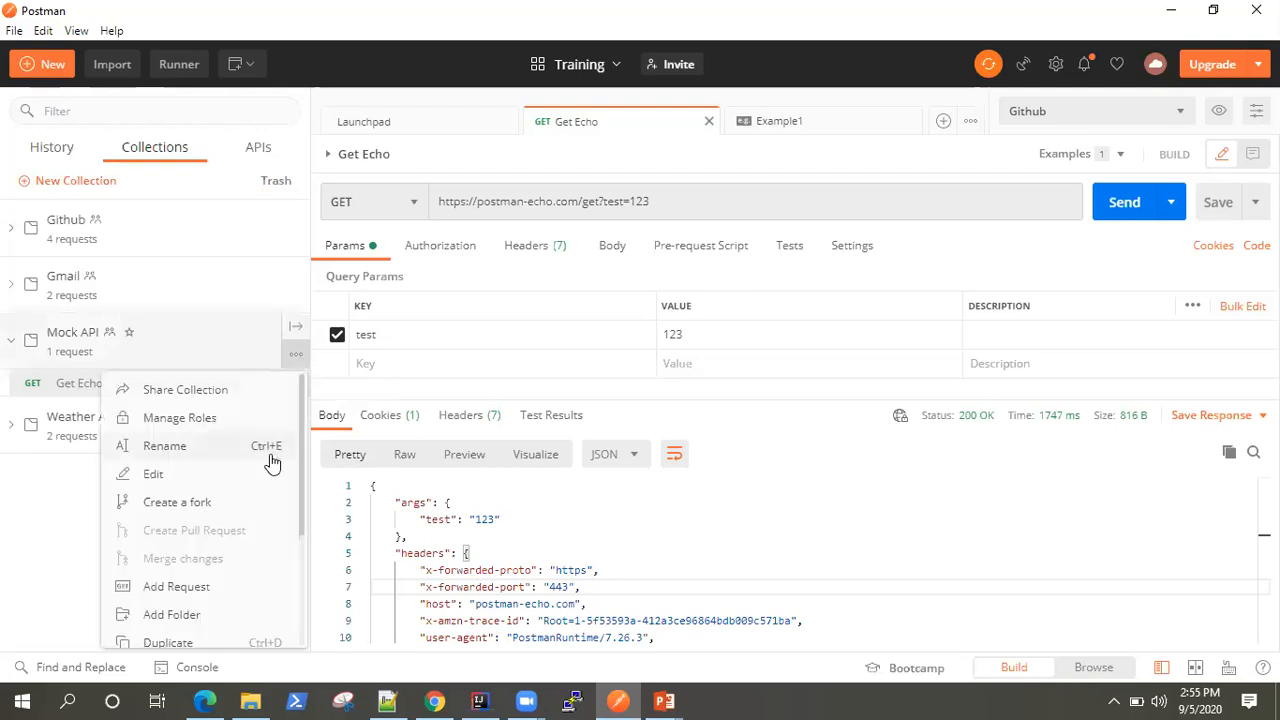
scroll(265, 545, "down", 3)
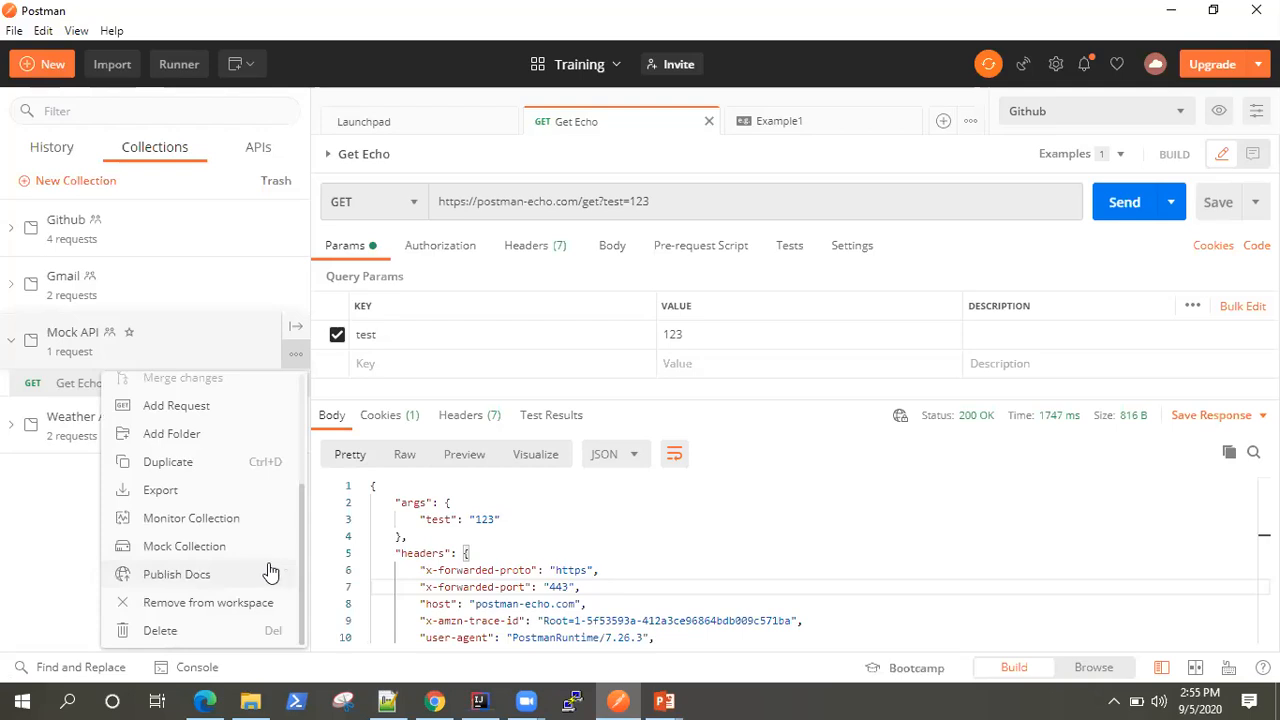
left_click(296, 326)
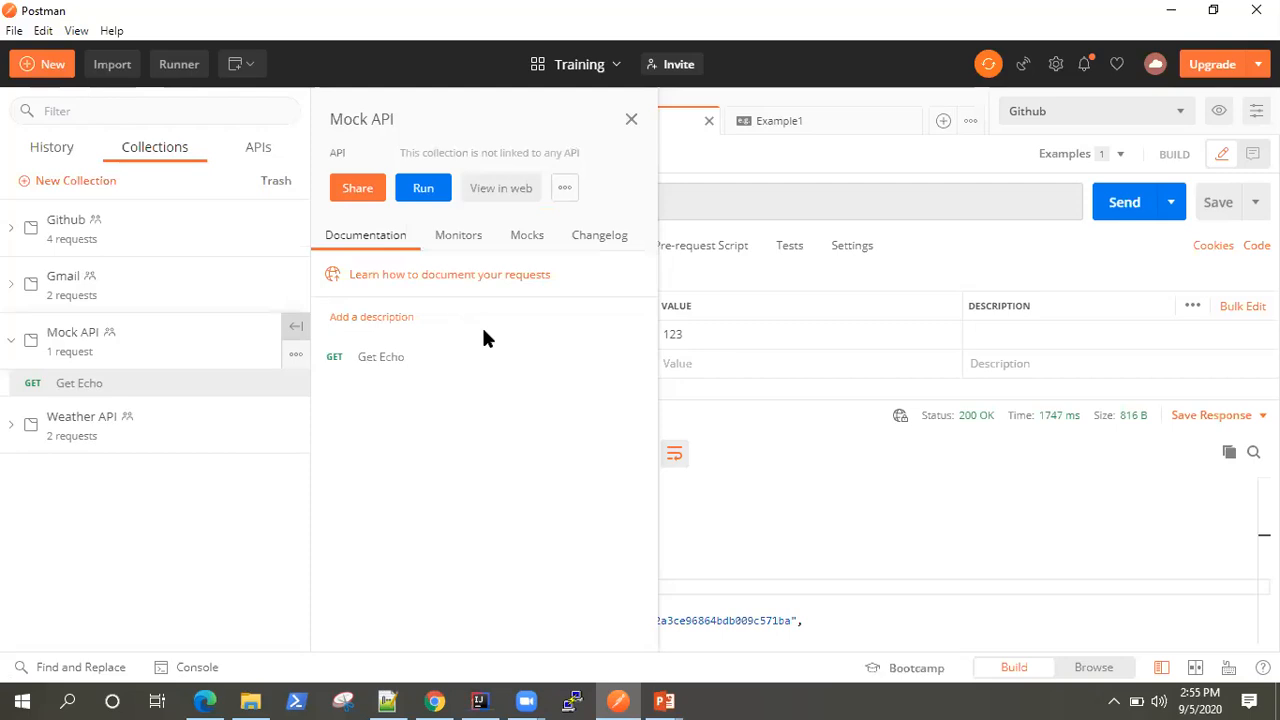
- Create a mock server named SampleServer for the Mock API collection, with the CURRENT version tag and No Environment
left_click(535, 241)
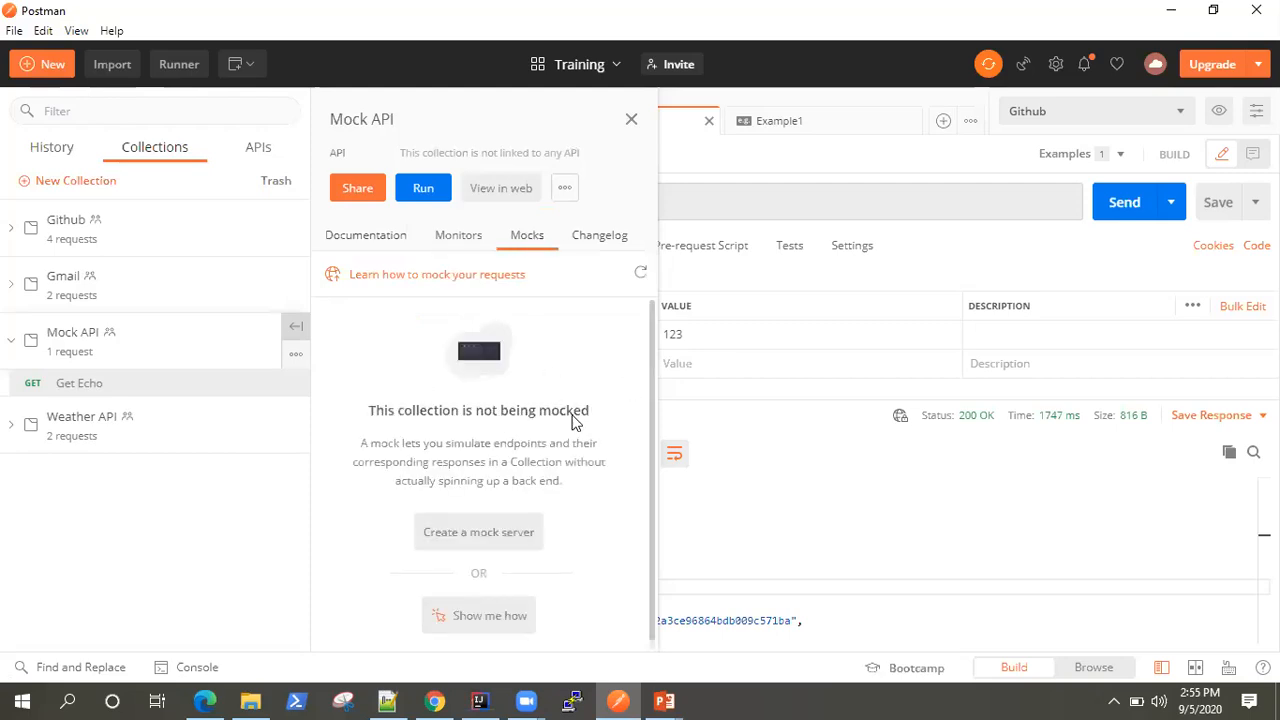
left_click(507, 543)
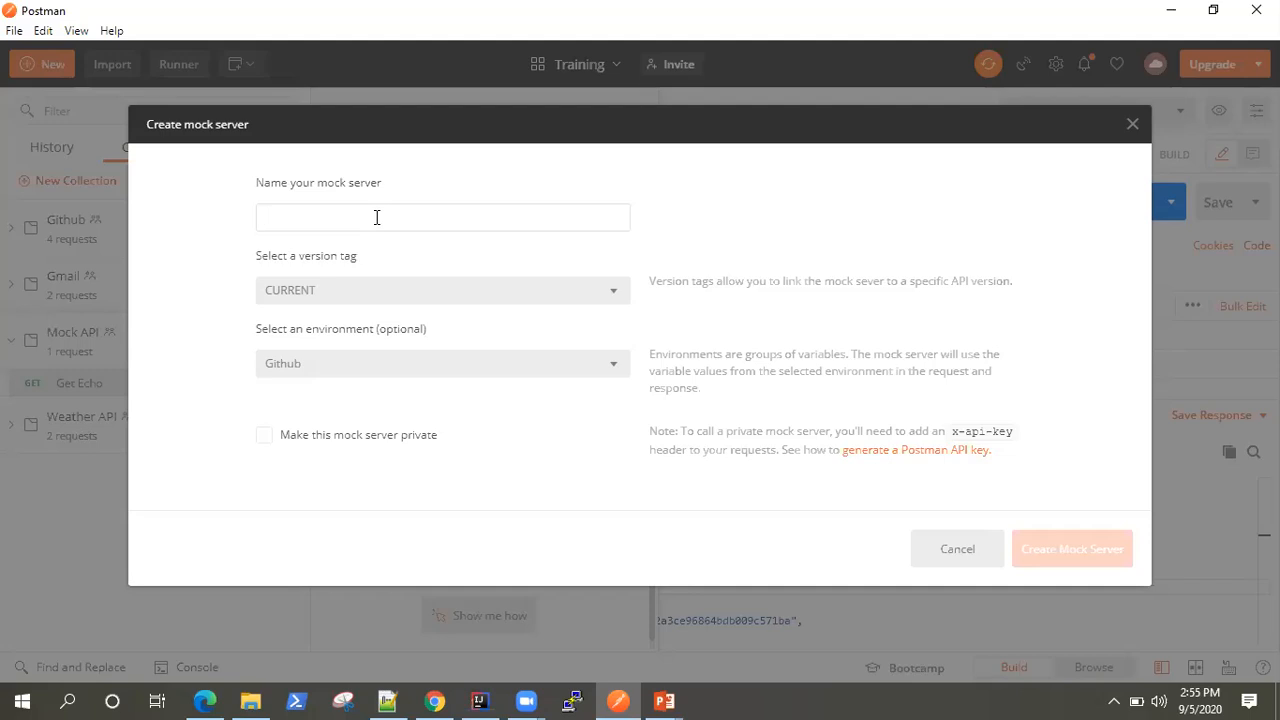
type("SampleServer")
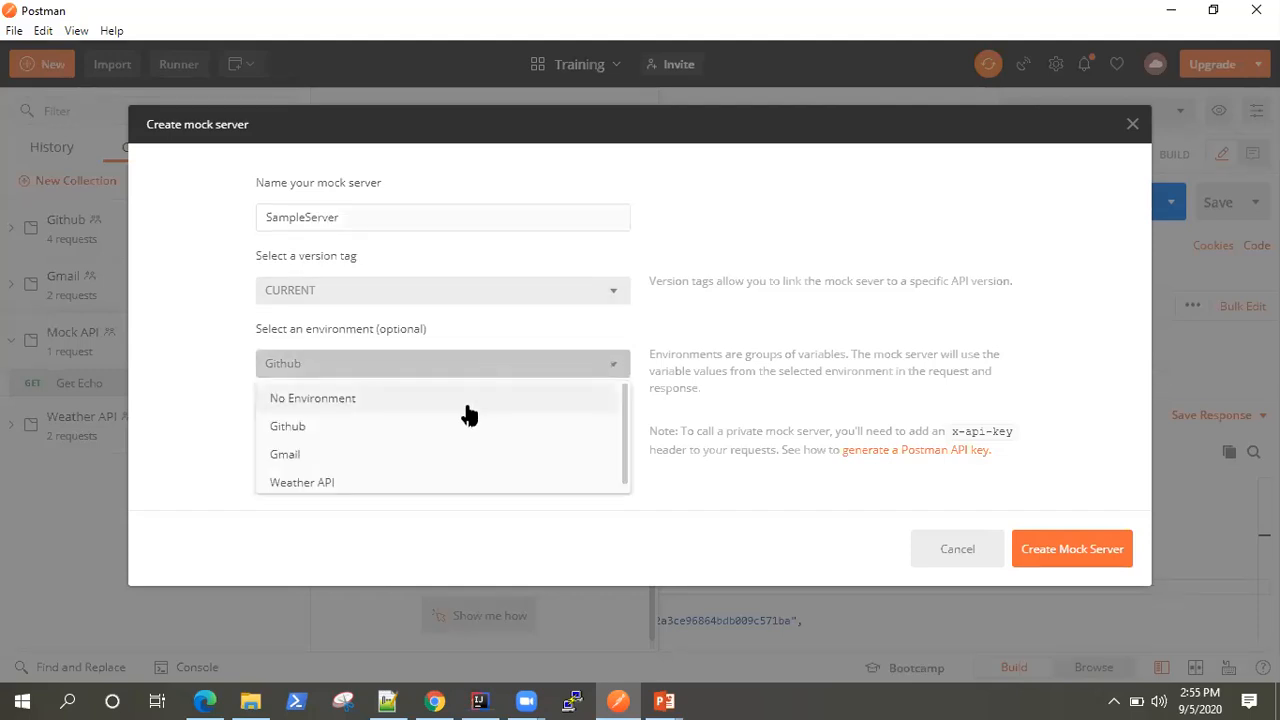
left_click(465, 400)
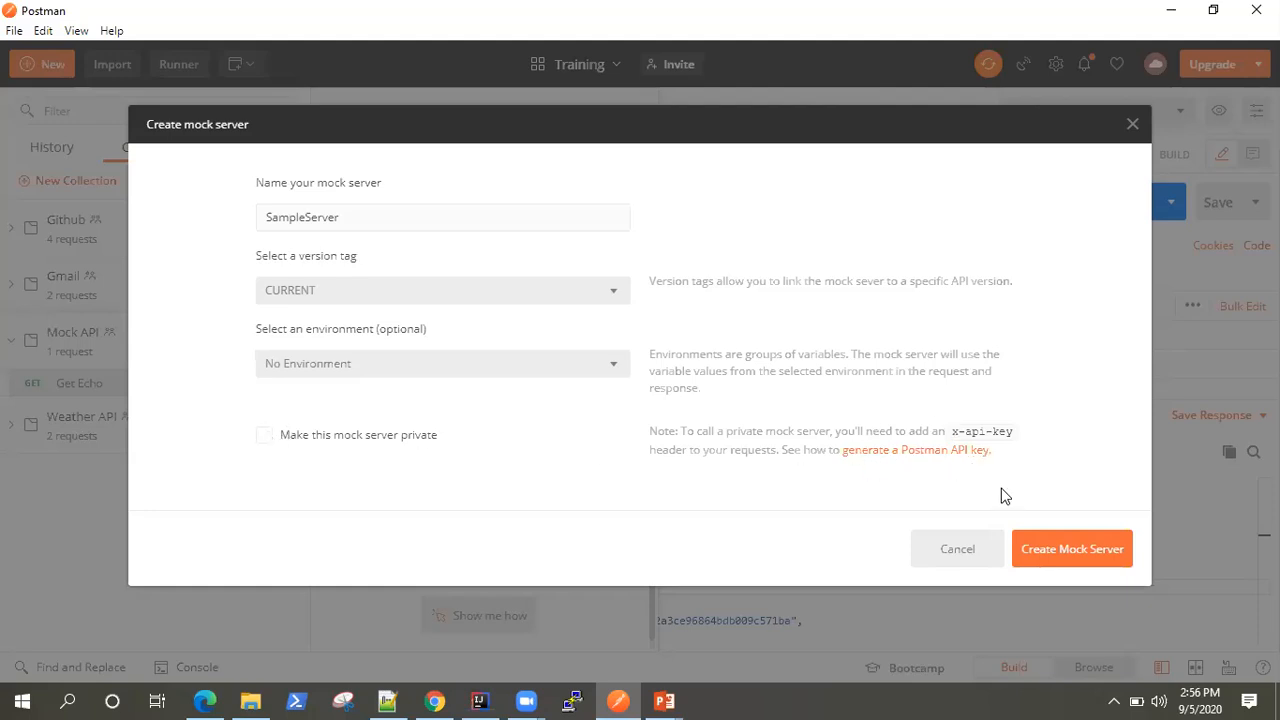
left_click(1062, 554)
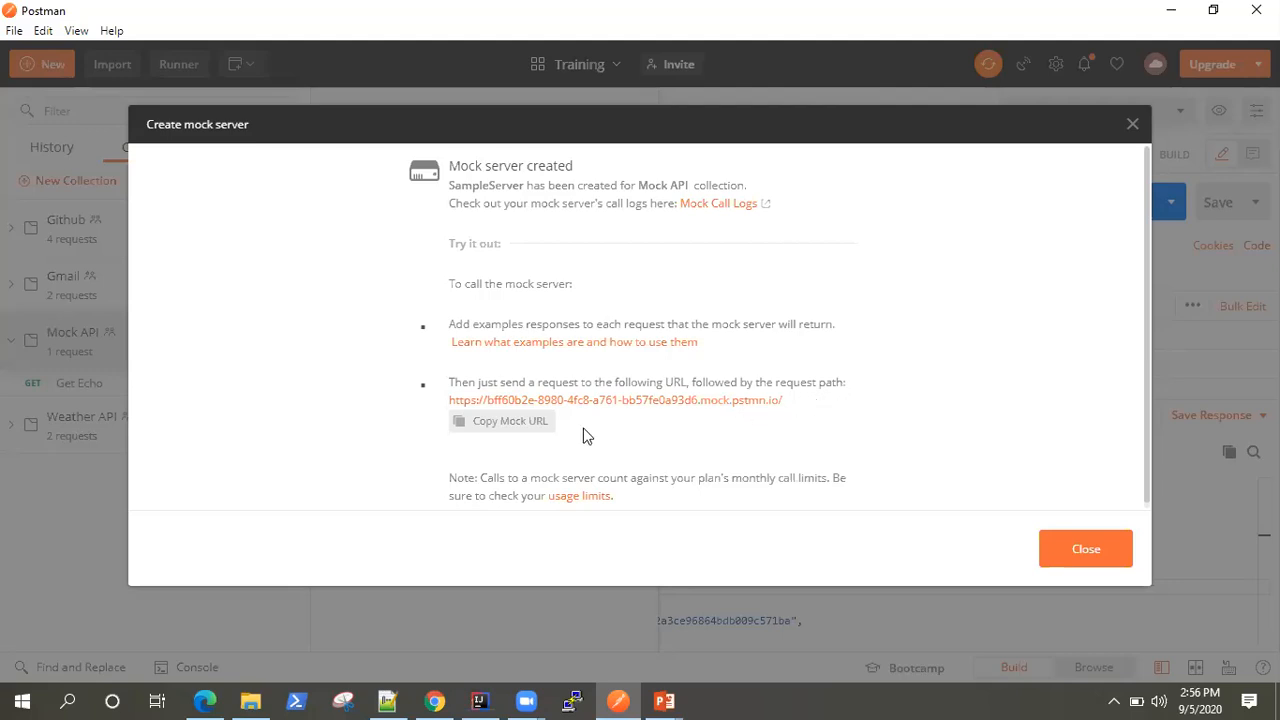
- Copy the new mock server's URL and close the mock server dialog
left_click(505, 424)
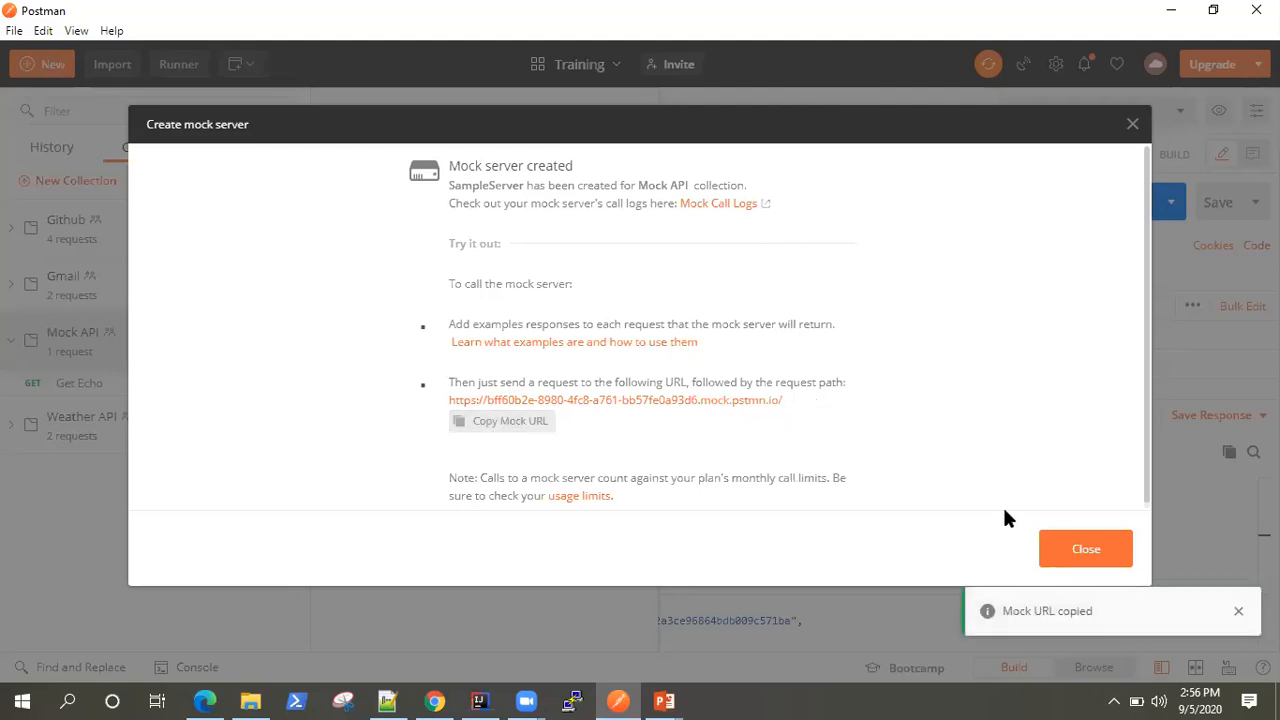
left_click(1066, 550)
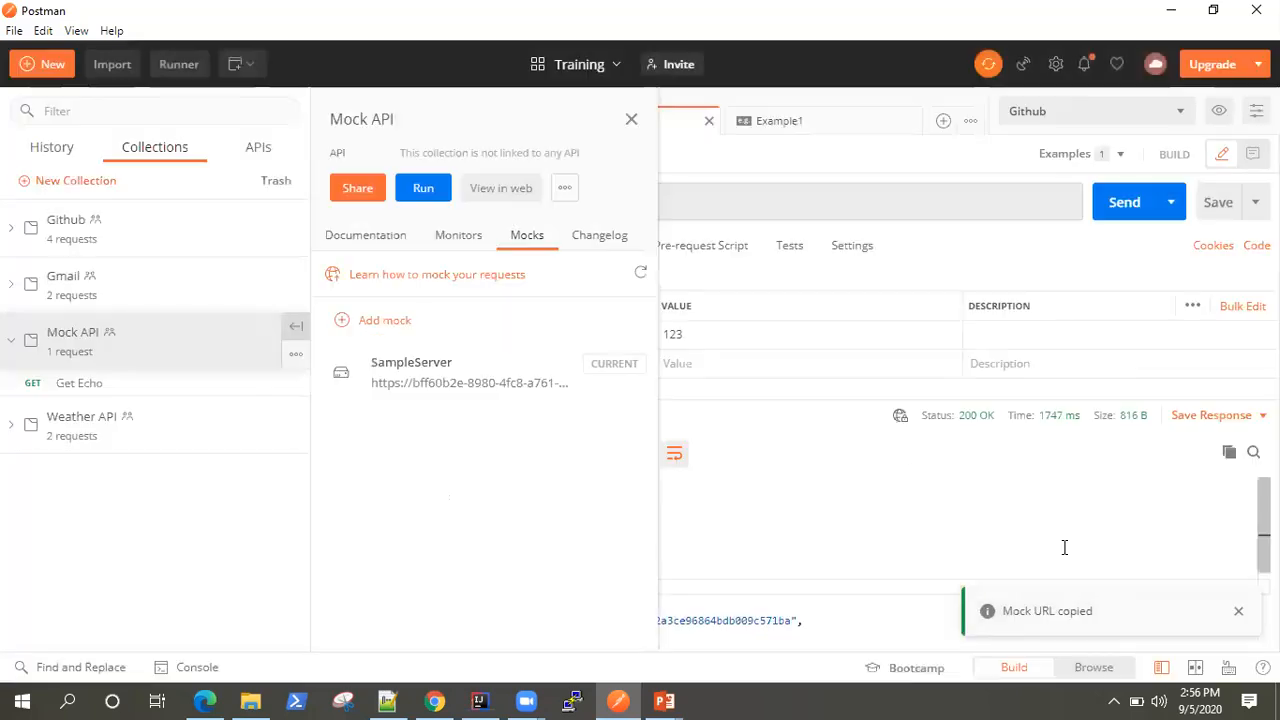
left_click(1236, 611)
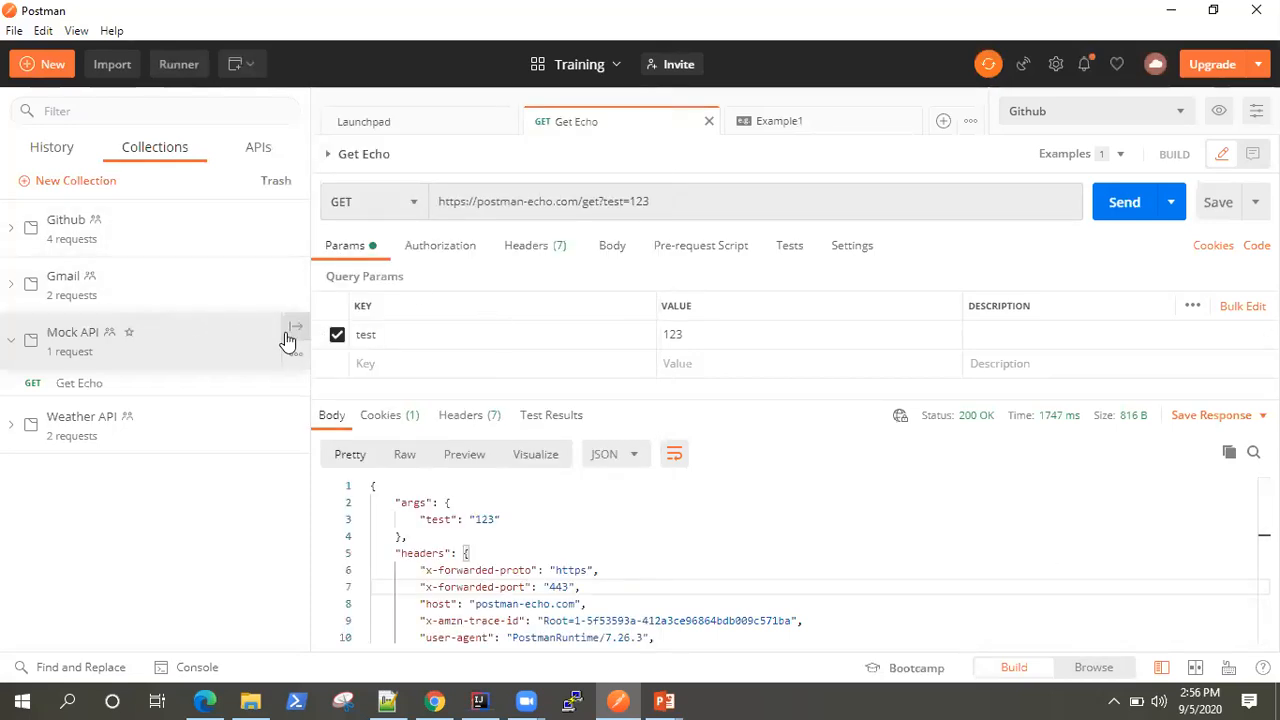
- Check the list of mocks in the Mock API collection's details, and close the details
left_click(291, 333)
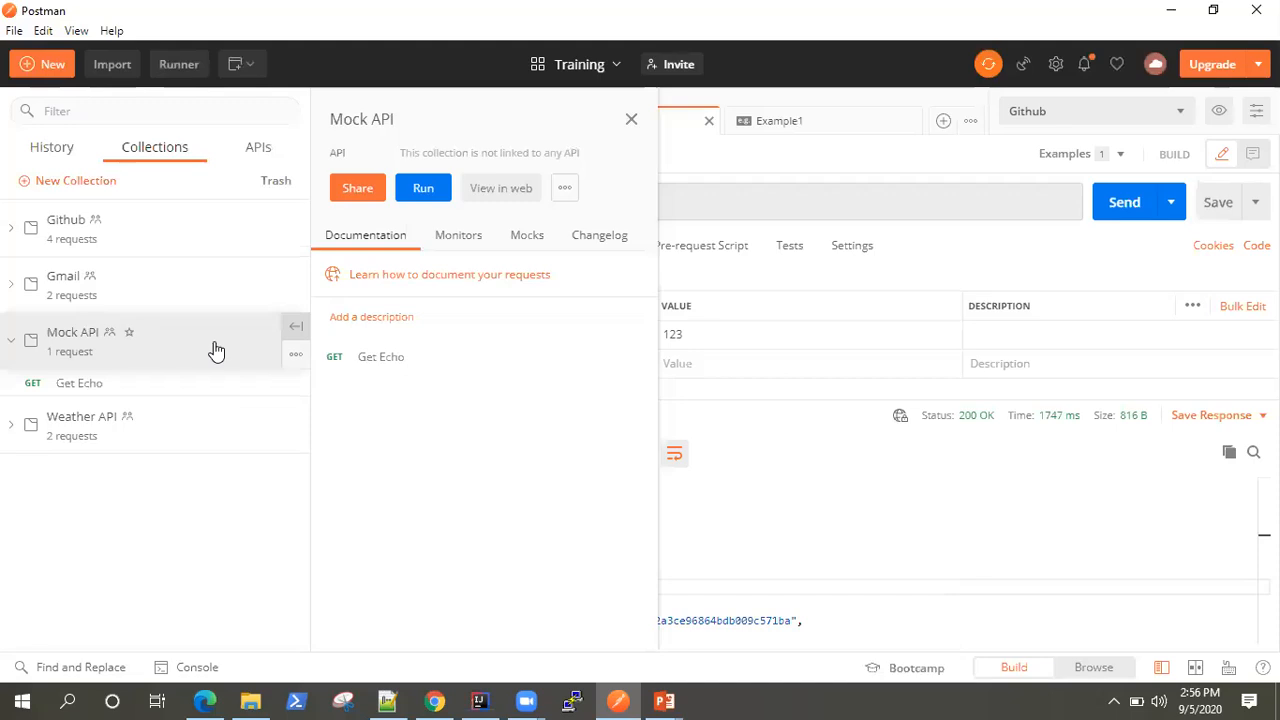
left_click(540, 238)
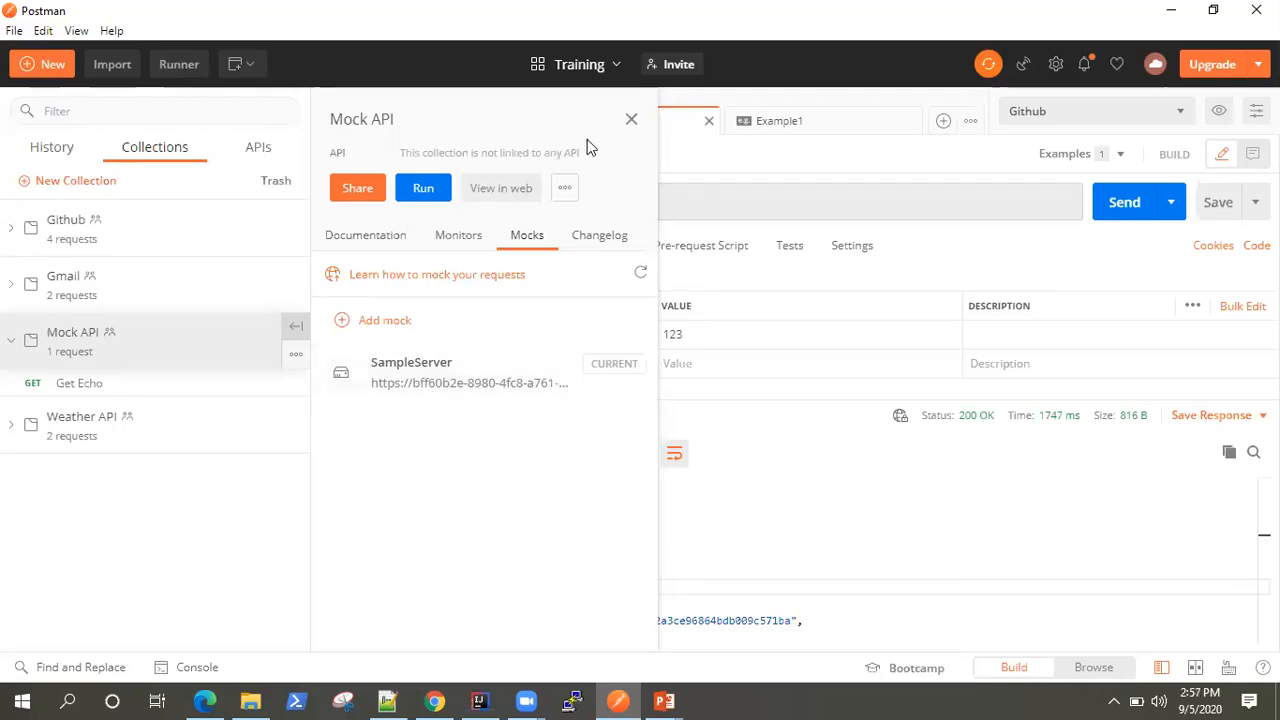
left_click(631, 120)
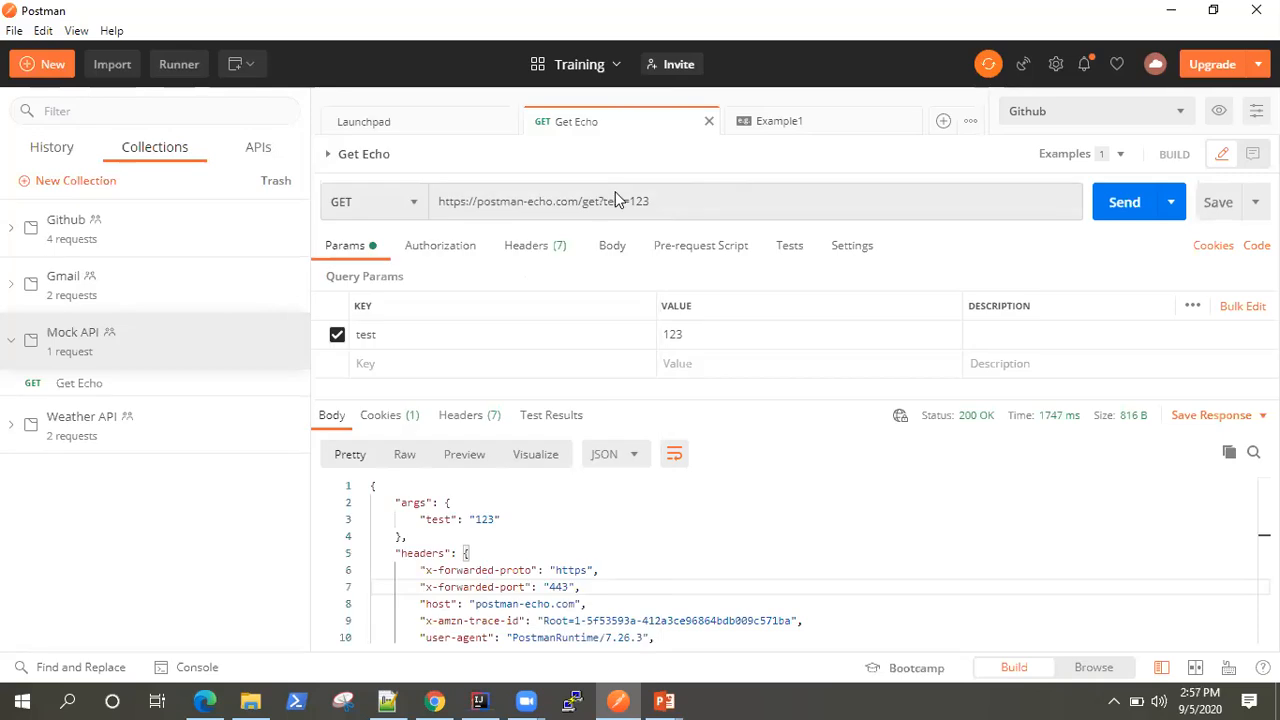
- Create a new GET request to the copied mock URL with the path /get, matching the Get Echo request's path
left_click(944, 124)
left_click(532, 207)
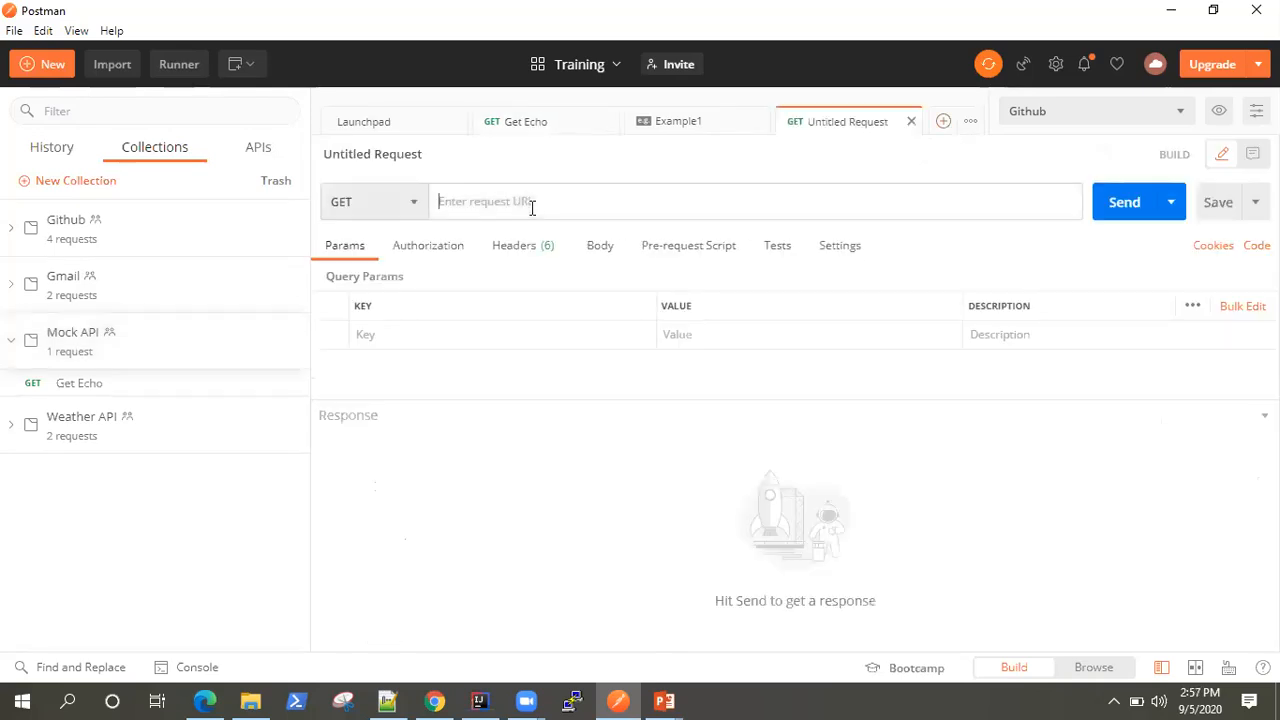
key("ctrl+v")
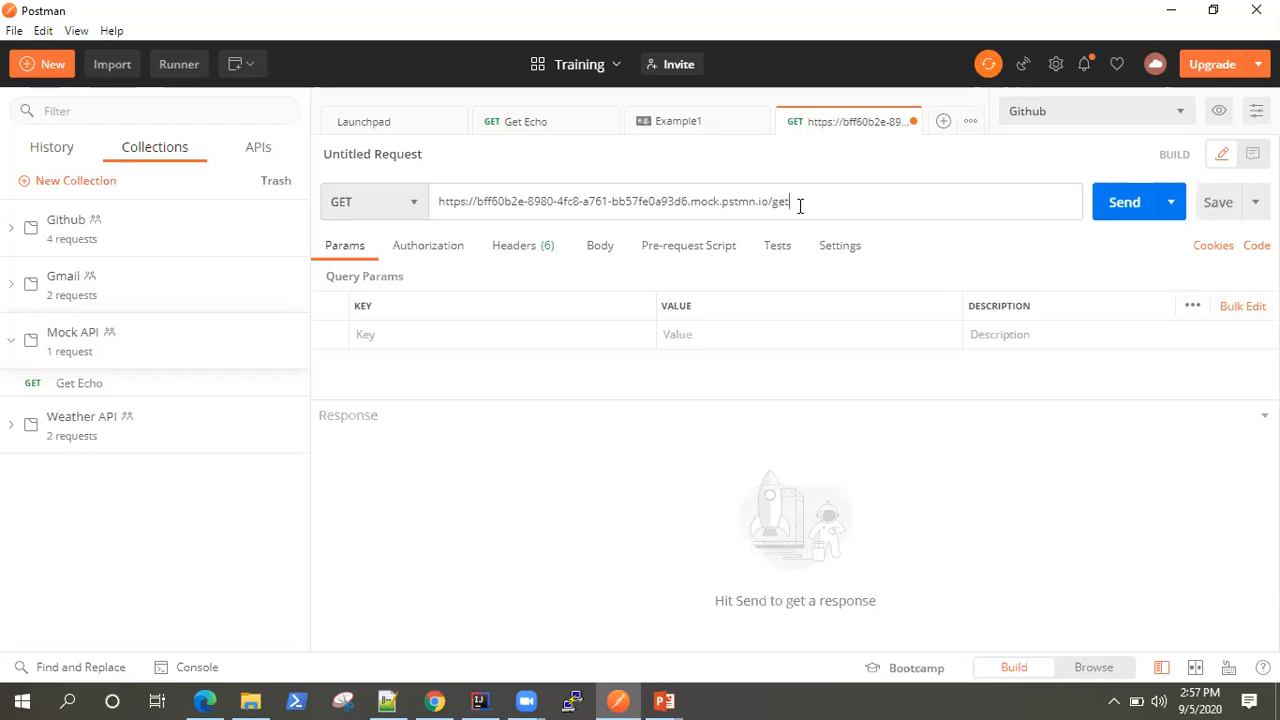
left_click(551, 124)
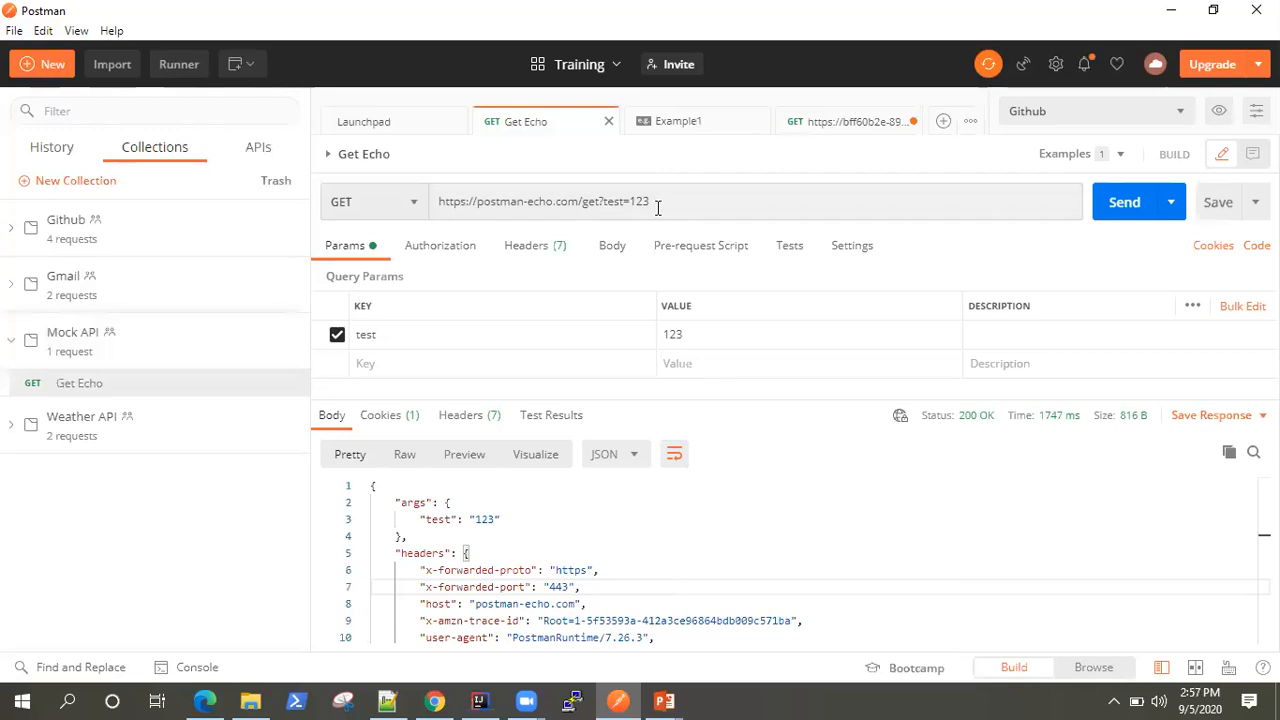
left_click(842, 126)
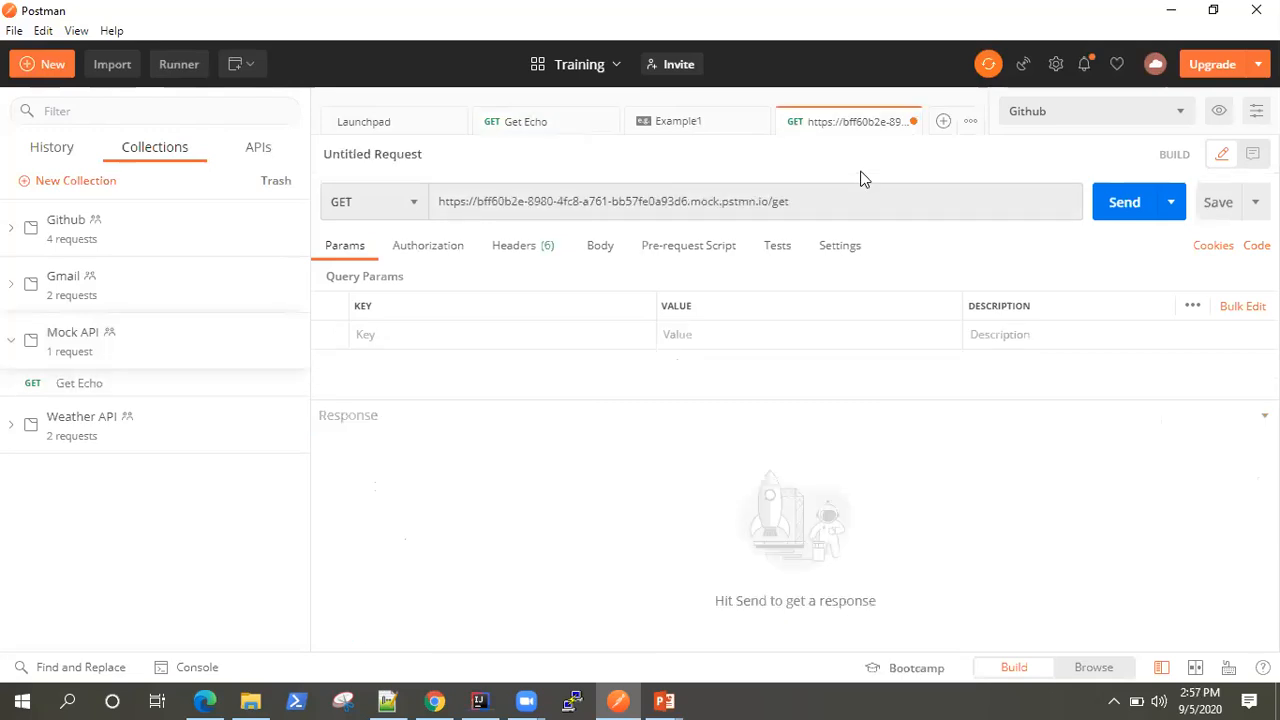
- Send the mock server request, enlarge the response area and look through the returned JSON body
left_click(1127, 206)
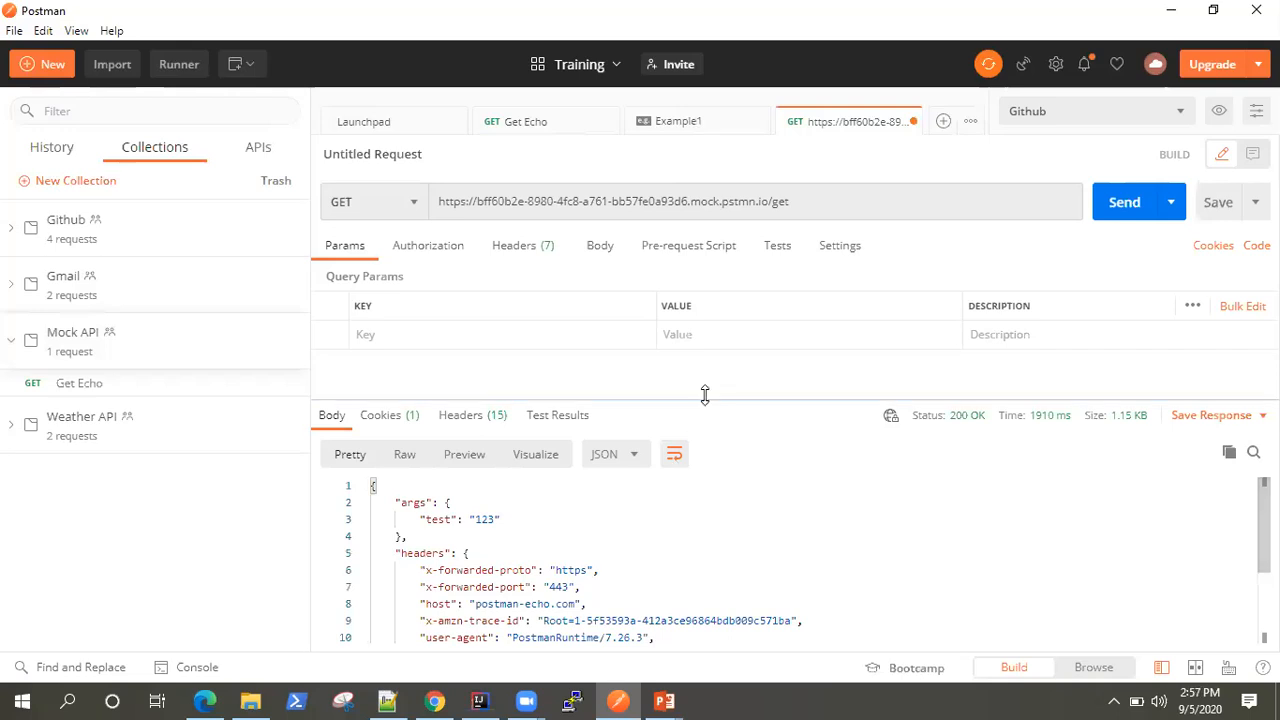
left_click_drag(708, 400, 714, 366)
scroll(1044, 558, "down", 2)
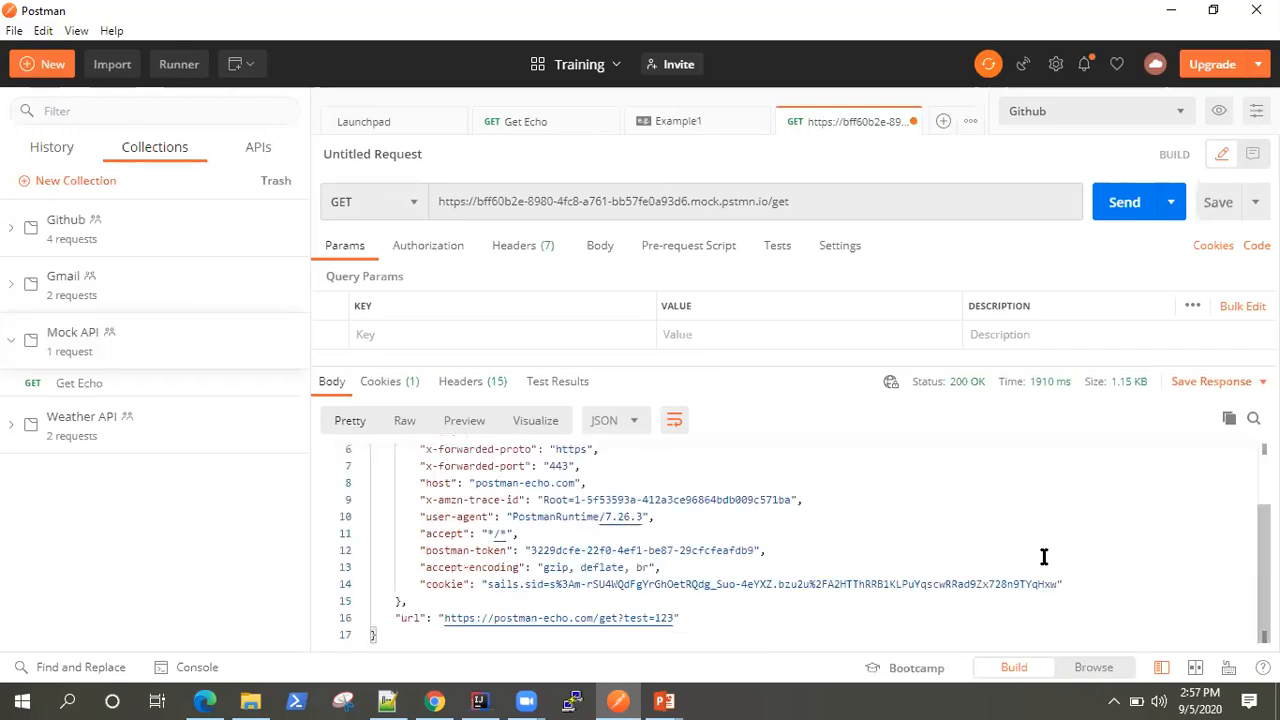
scroll(712, 601, "up", 2)
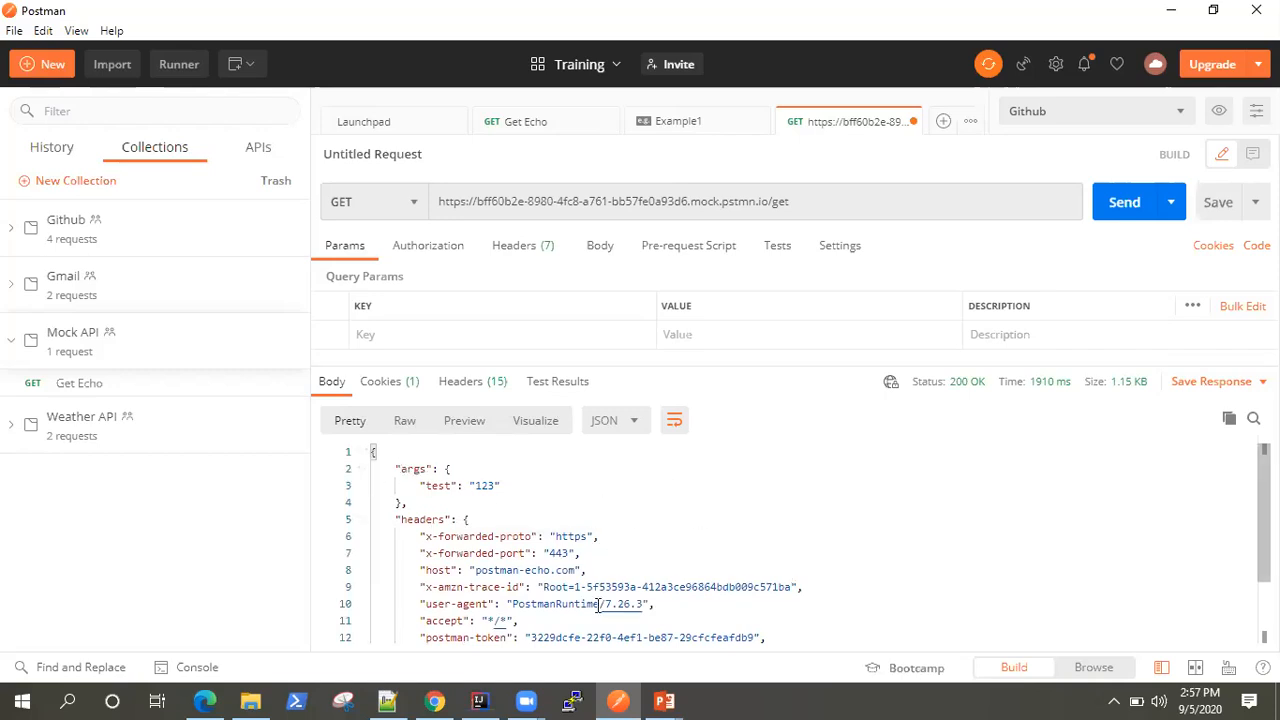
- Review the mock request's URL and its get path against the returned response body
left_click_drag(808, 202, 431, 176)
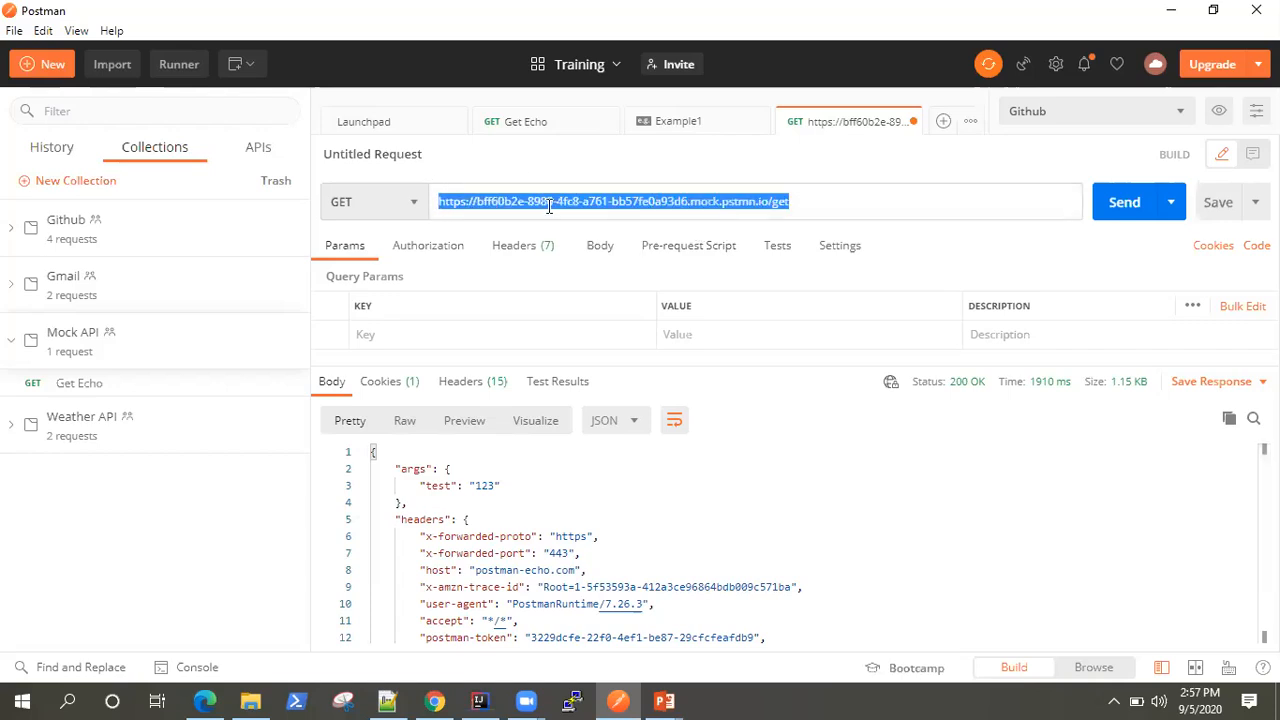
left_click(797, 200)
left_click_drag(797, 201, 779, 198)
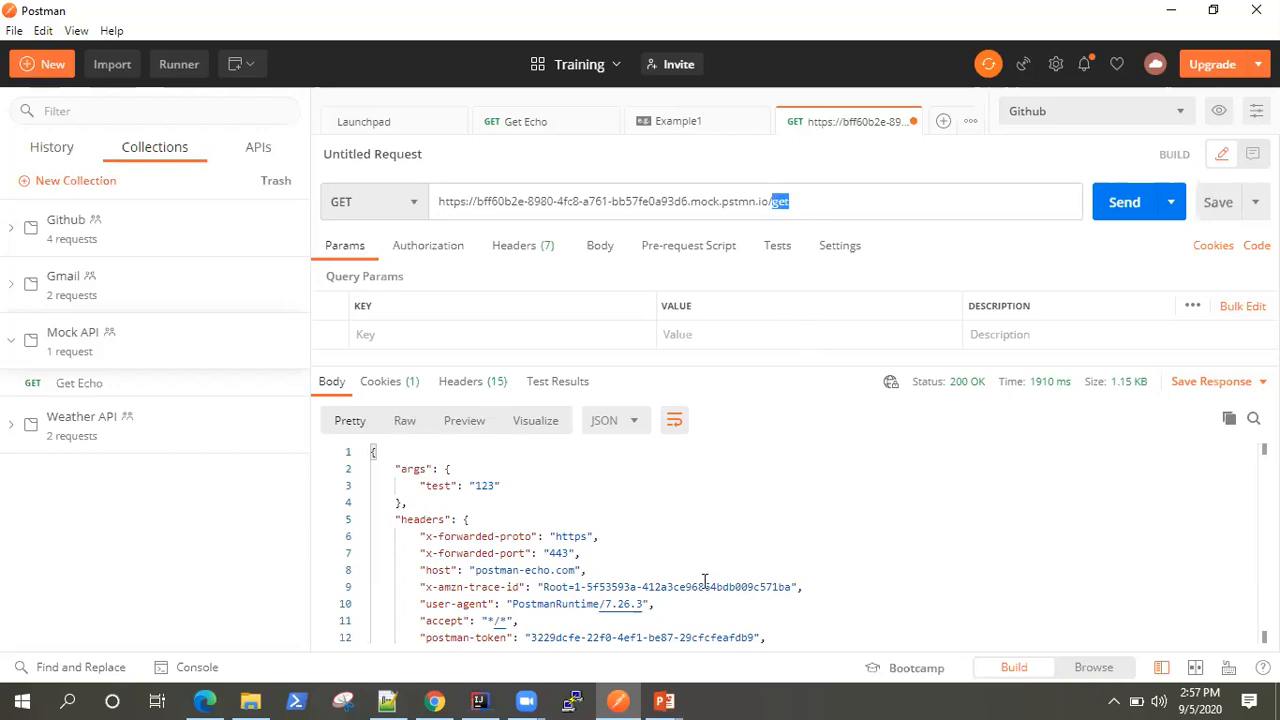
scroll(886, 583, "down", 3)
scroll(836, 553, "up", 1)
scroll(836, 553, "up", 1)
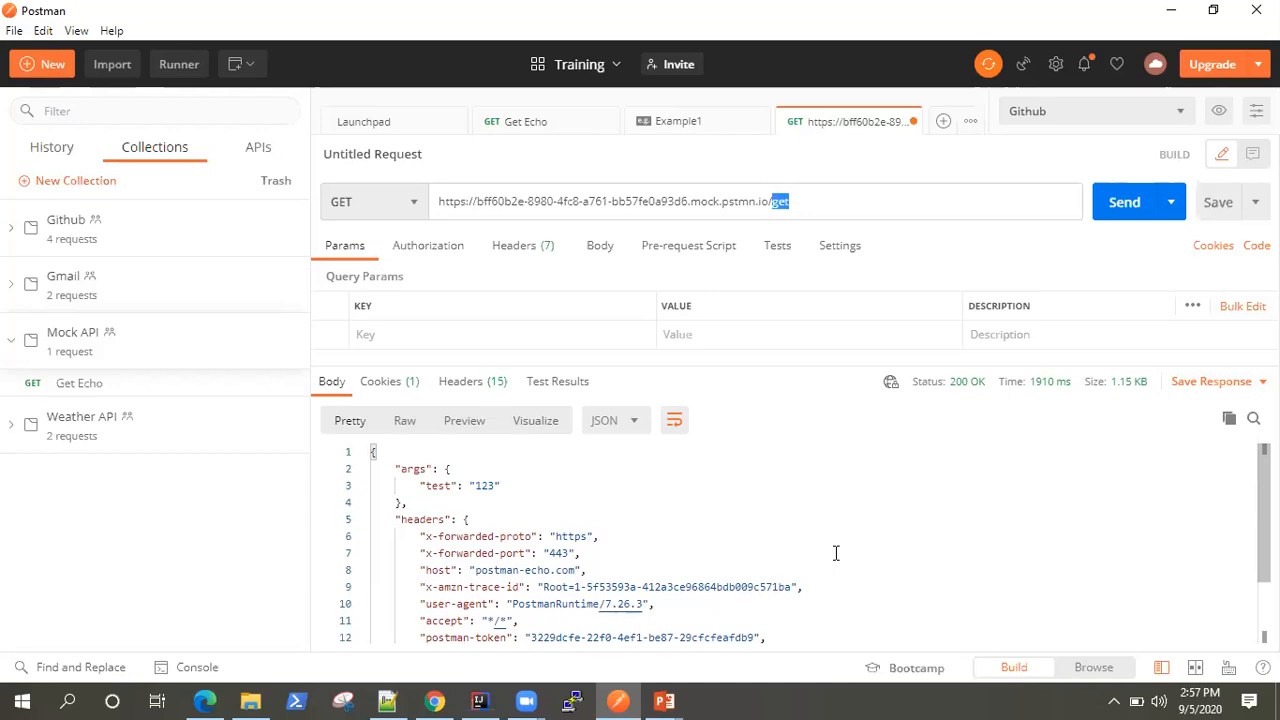
left_click(793, 200)
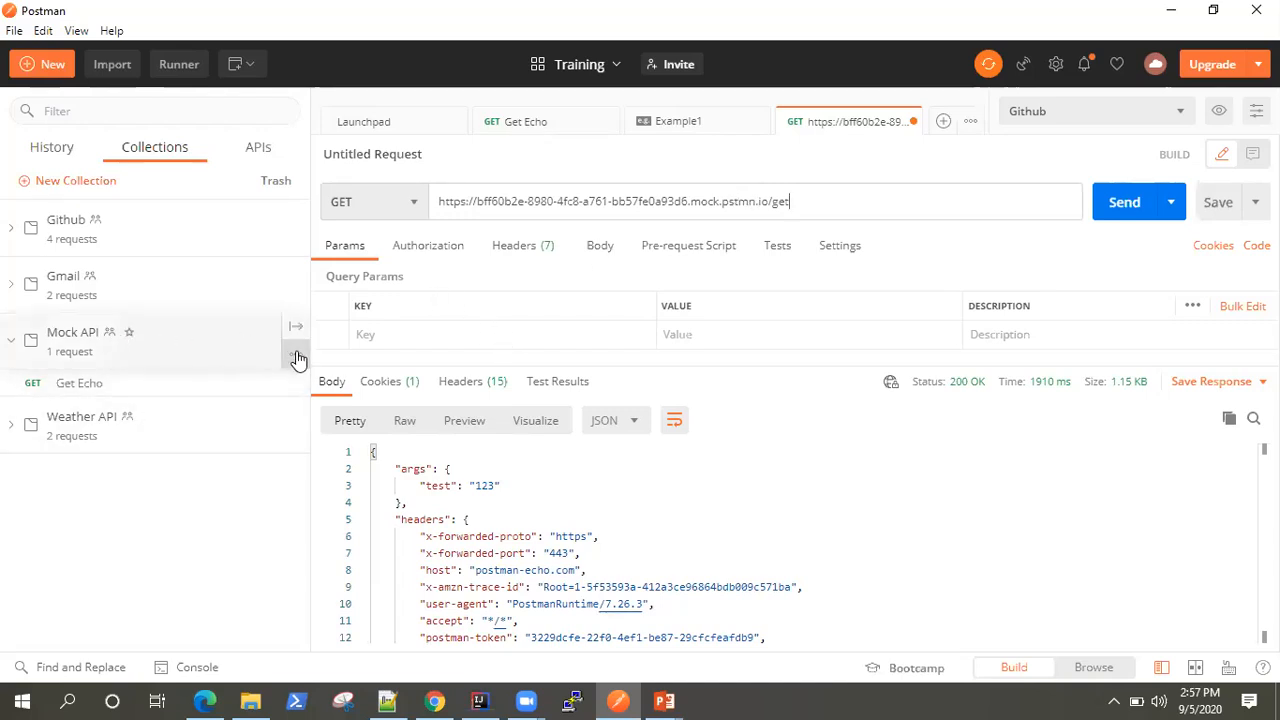
- Add a request named Get Echo Users to the Mock API collection
left_click(297, 356)
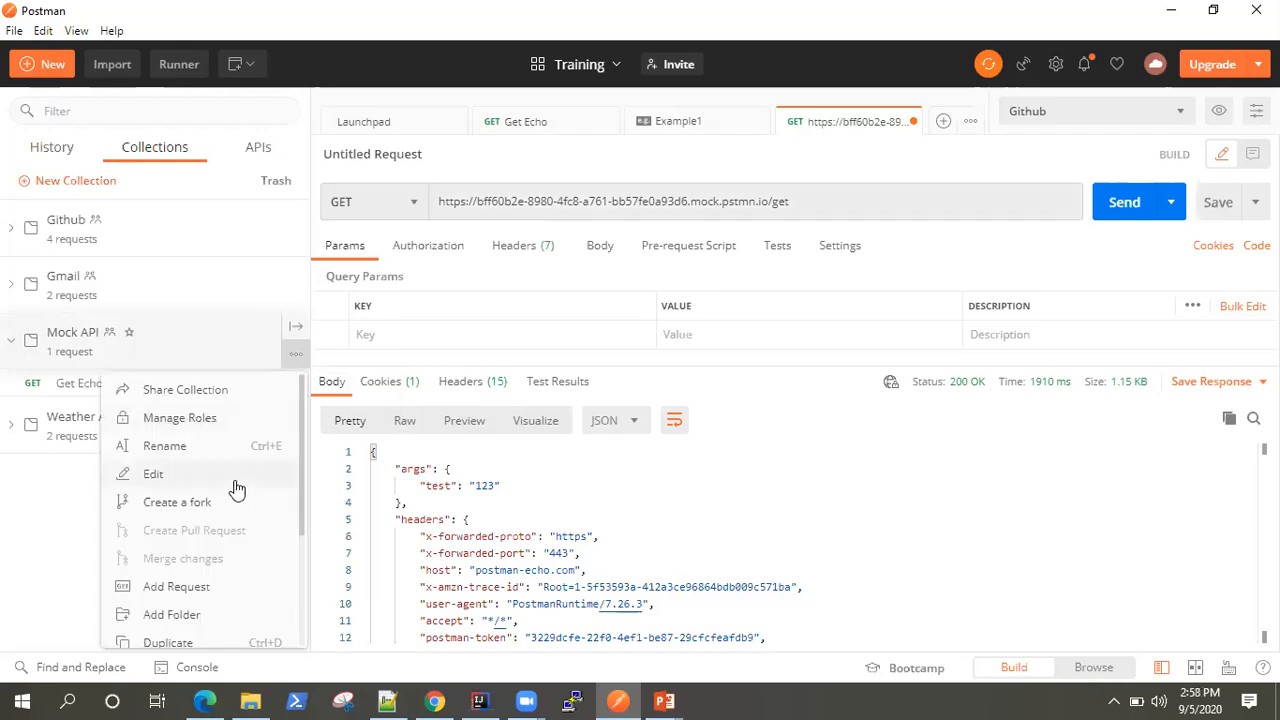
left_click(234, 590)
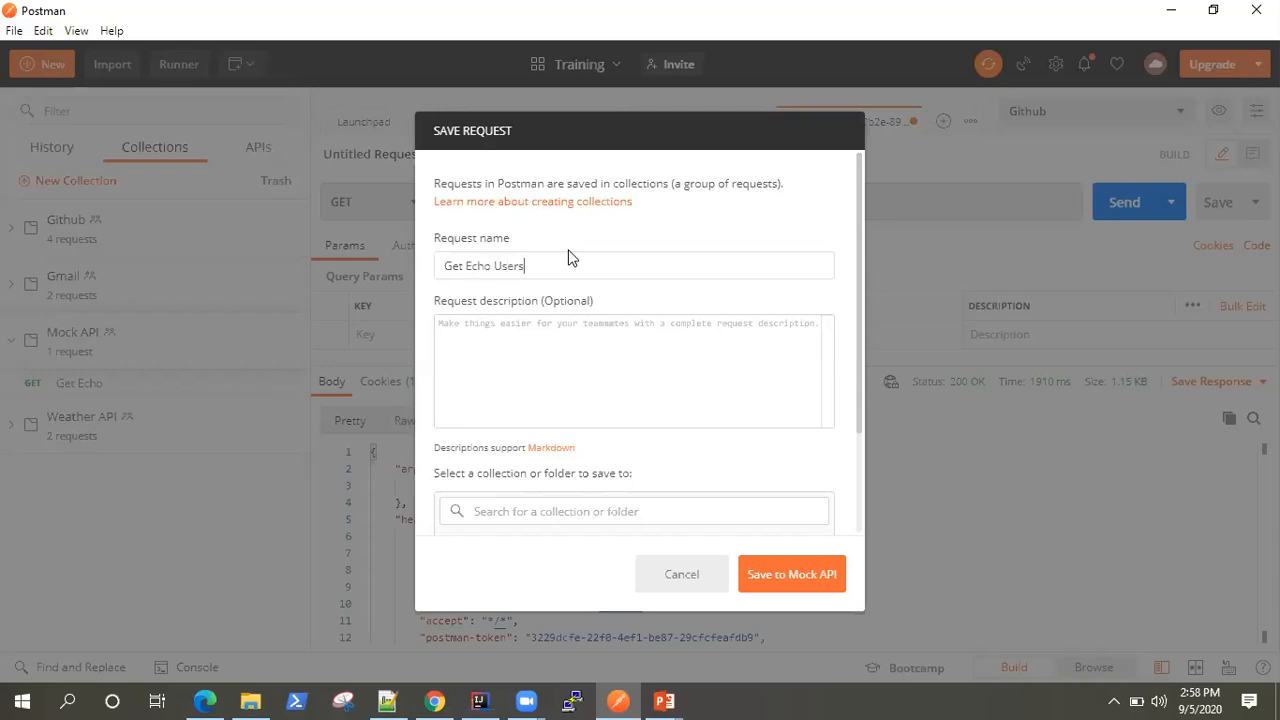
scroll(680, 391, "down", 3)
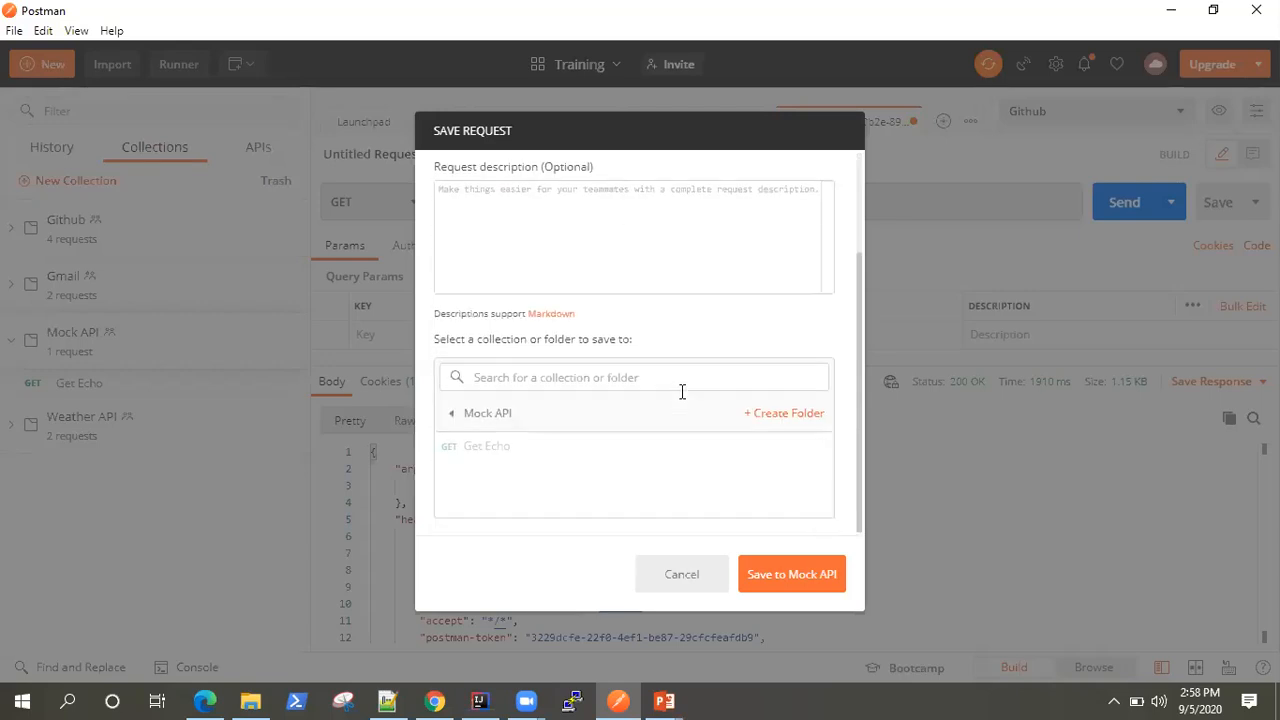
scroll(680, 391, "up", 3)
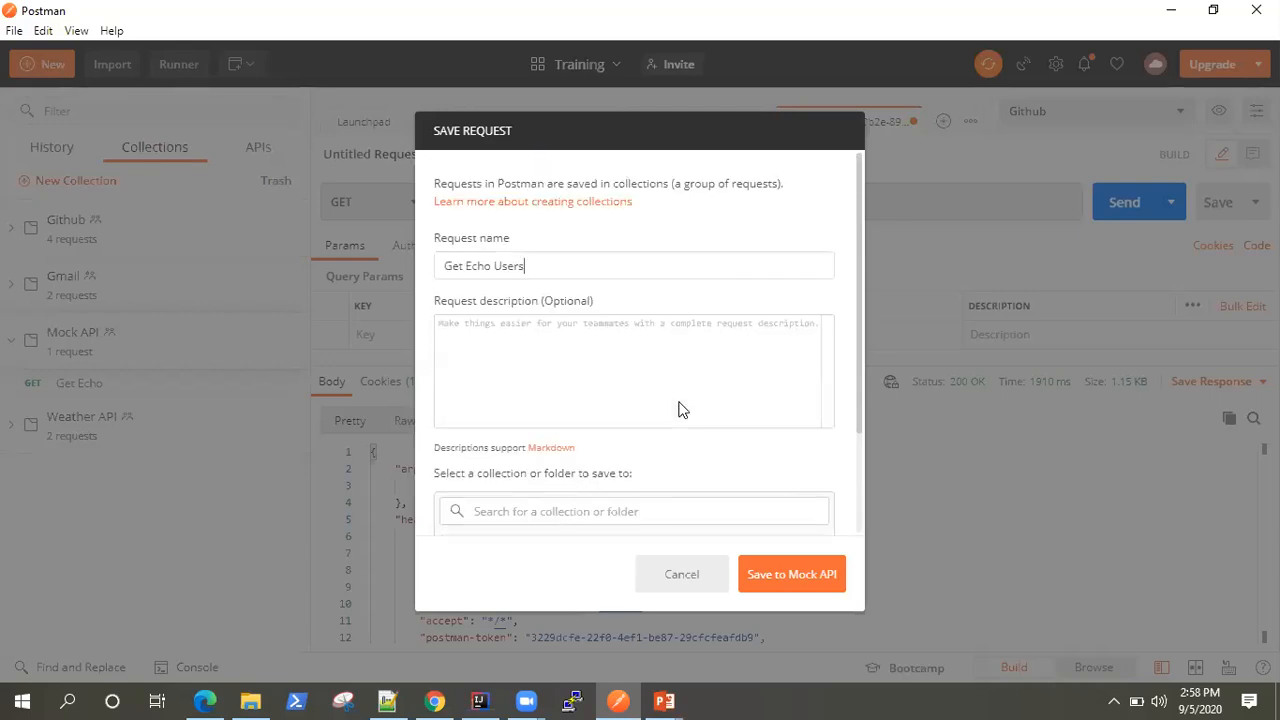
left_click(806, 578)
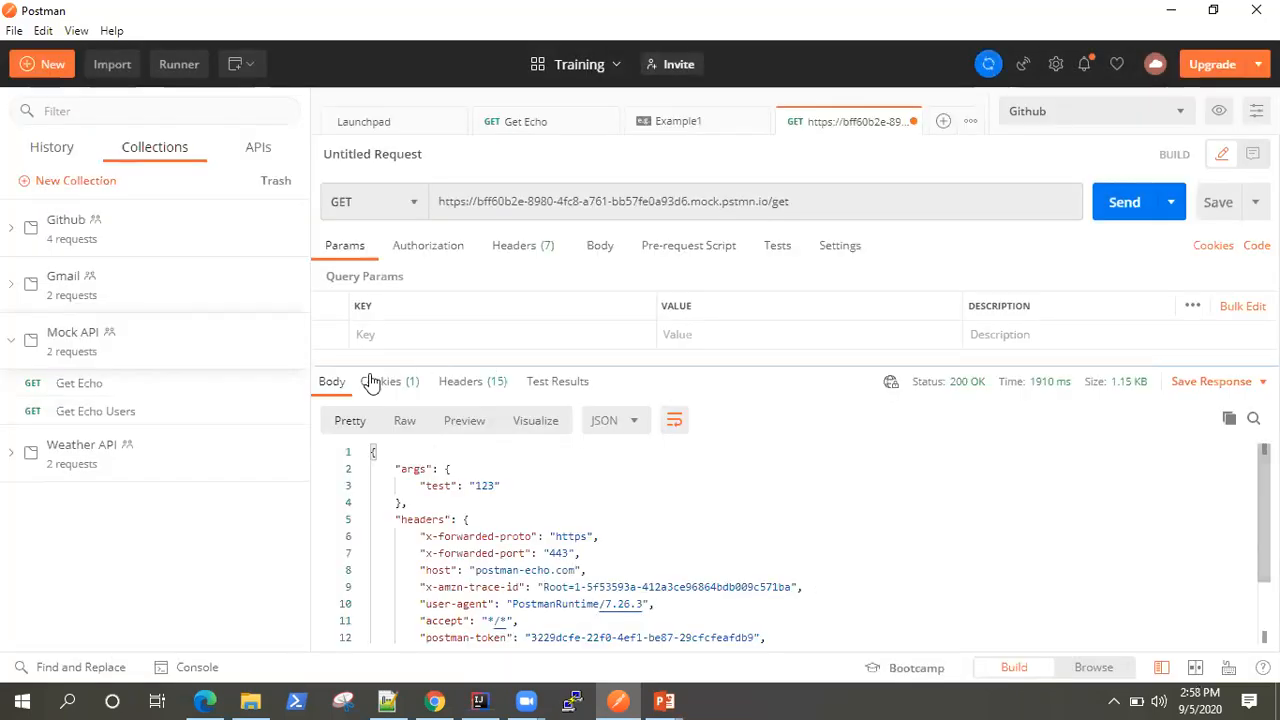
left_click(183, 414)
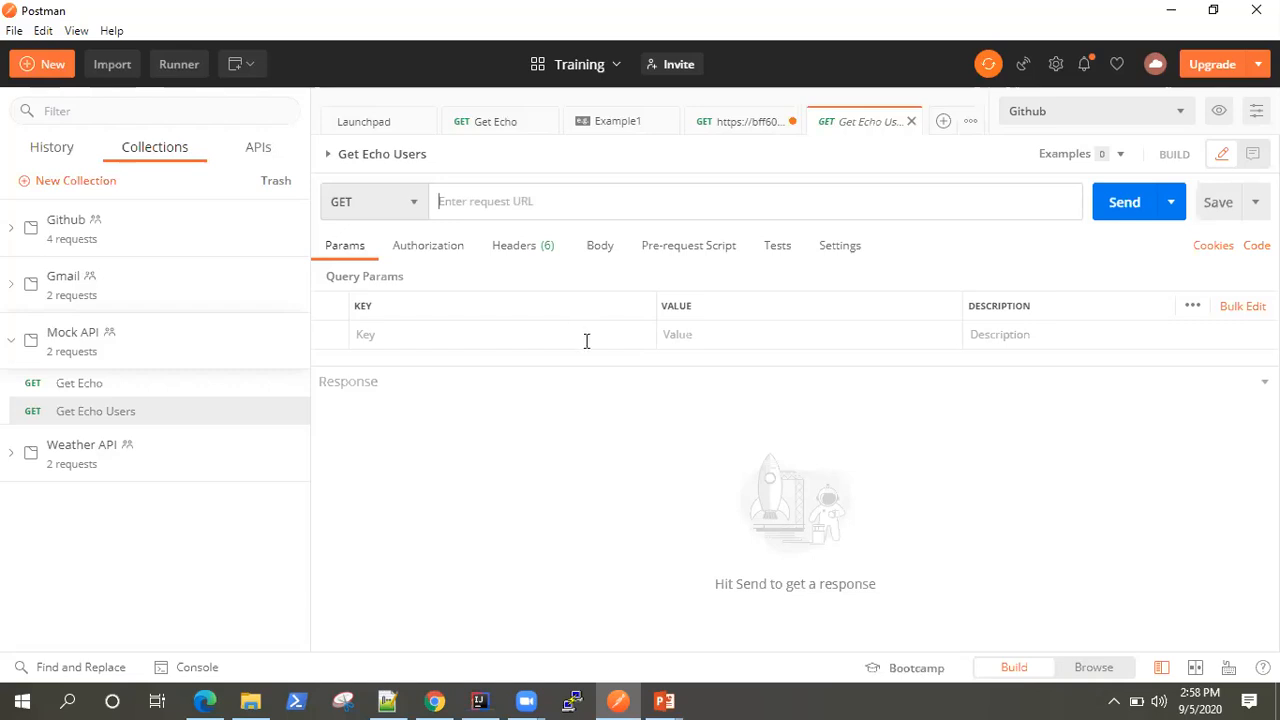
mouse_move(632, 697)
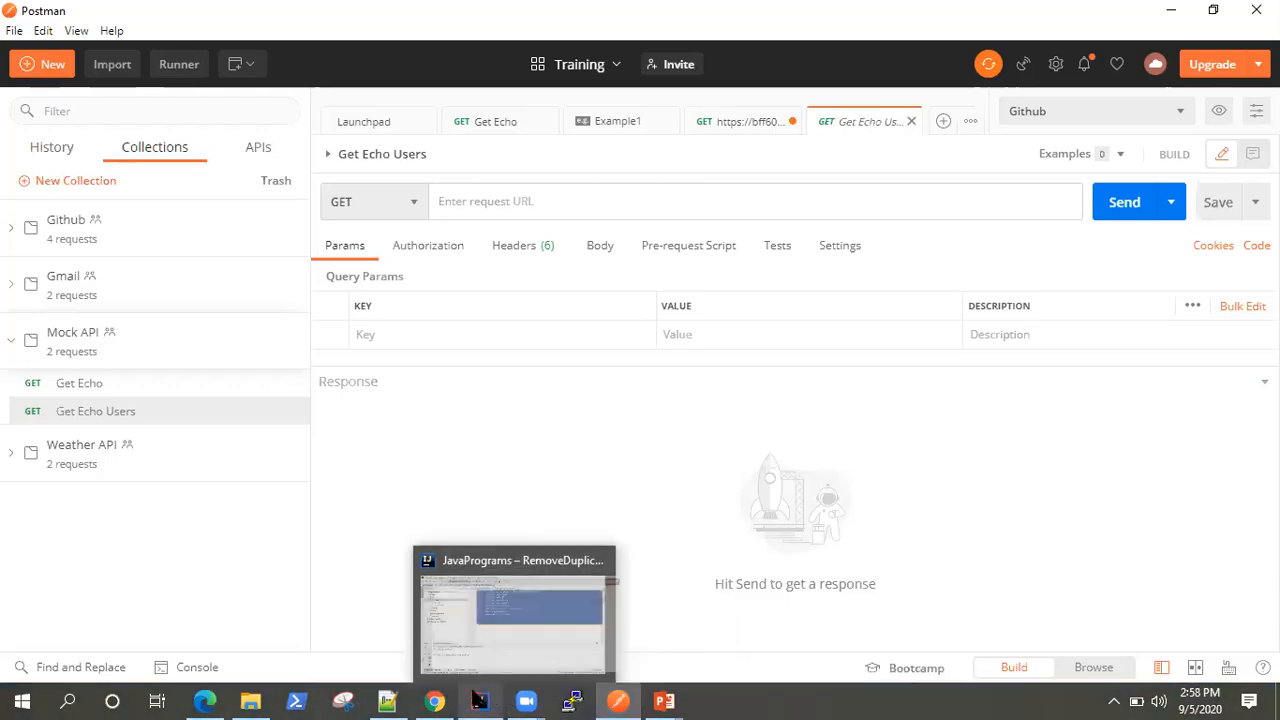
mouse_move(434, 700)
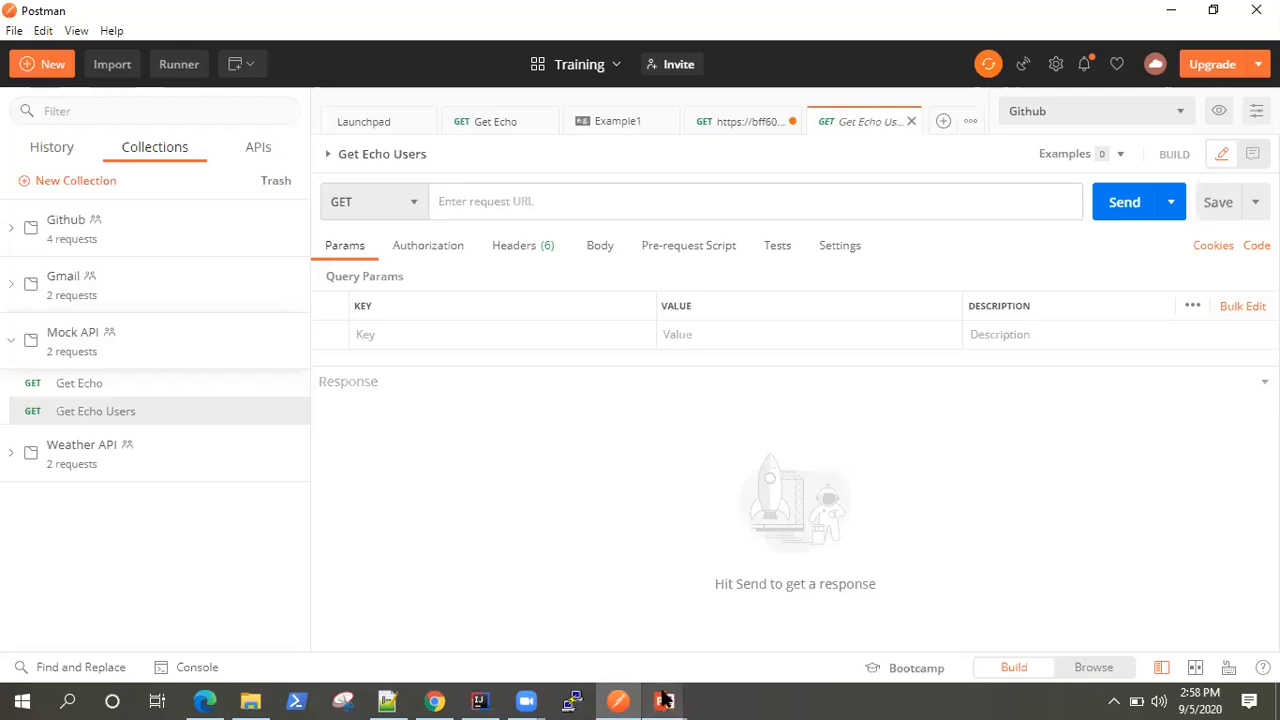
left_click(387, 700)
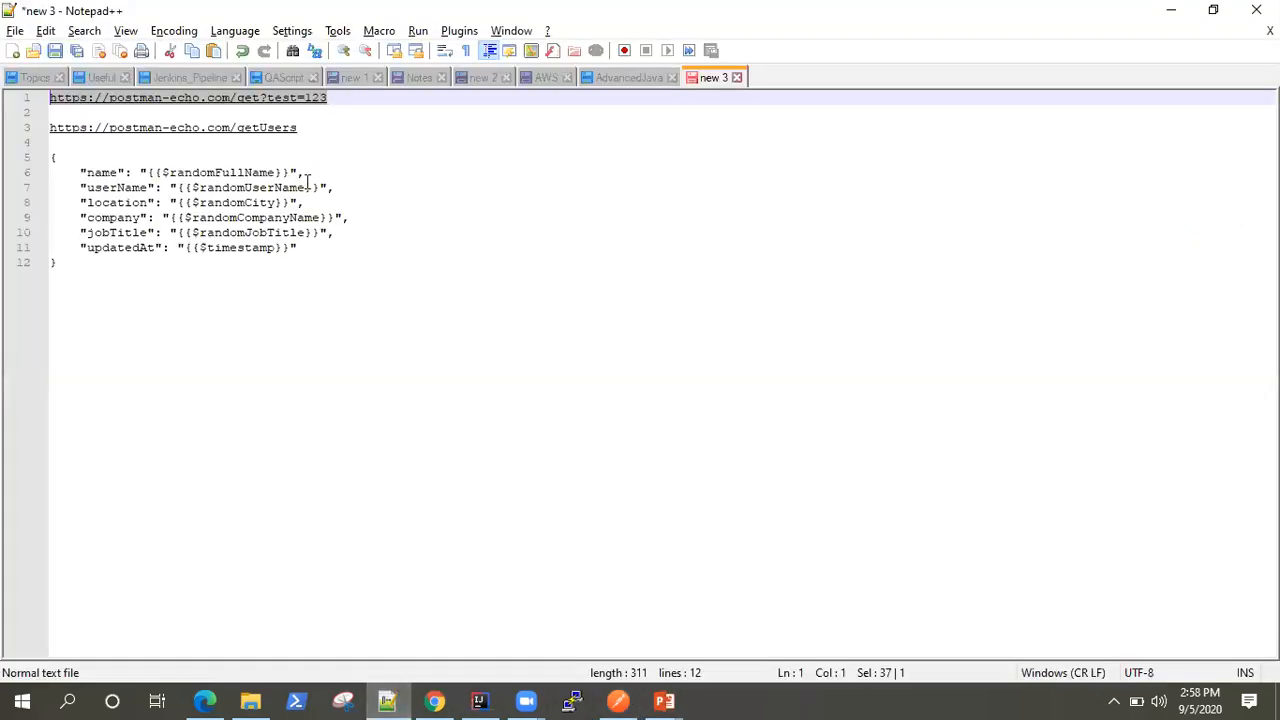
left_click(314, 128)
key("shift+Home")
key("ctrl+c")
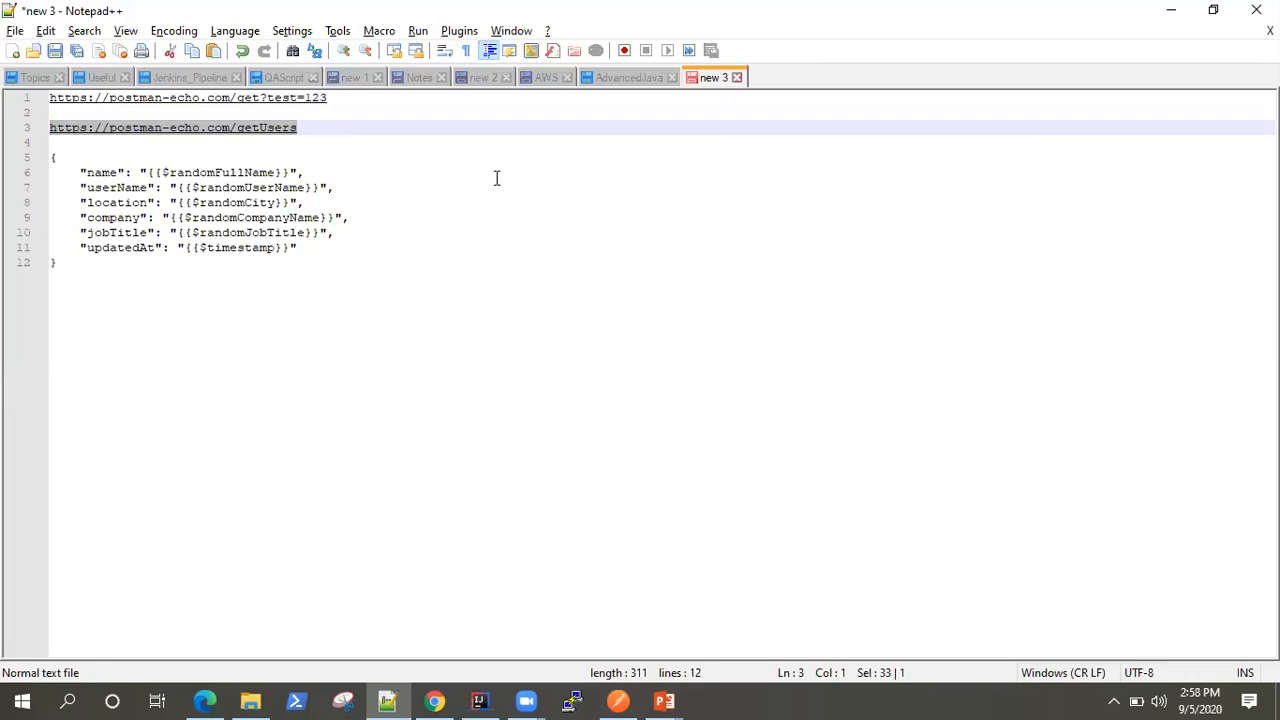
left_click(1171, 10)
left_click(620, 202)
key("ctrl+v")
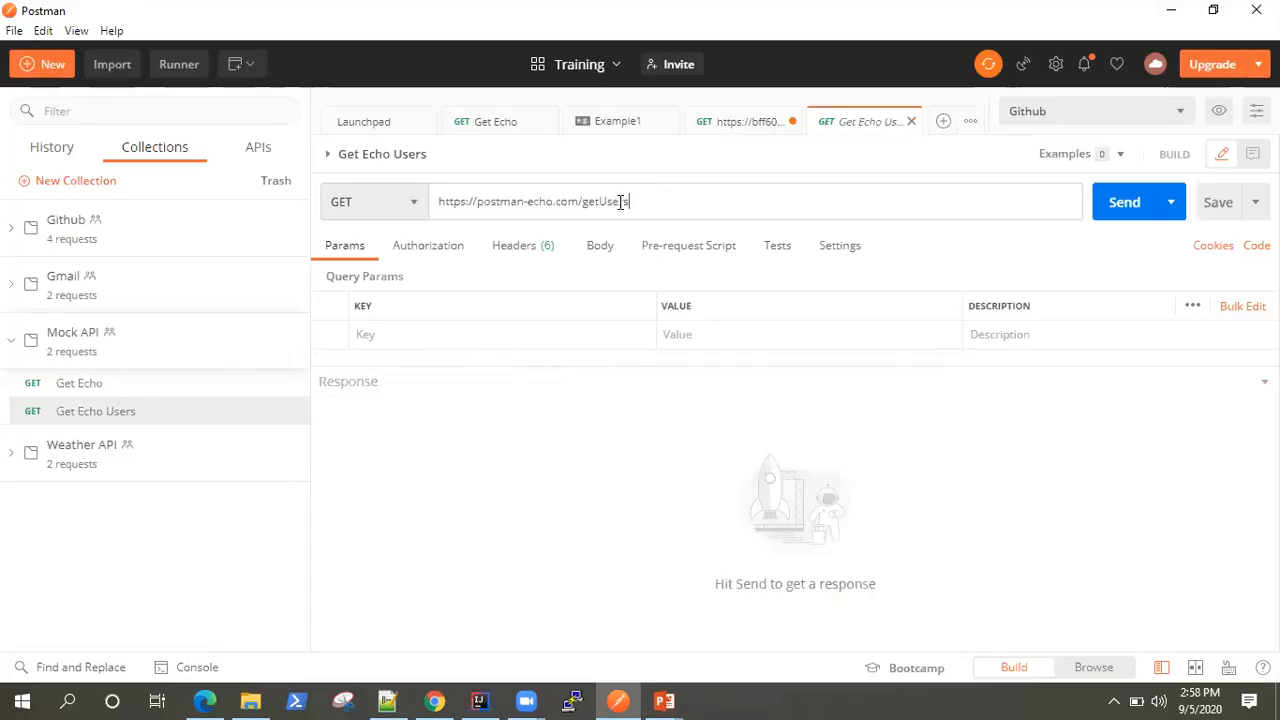
- Send the Get Echo Users request, check the response status and shrink the response area
left_click(1136, 205)
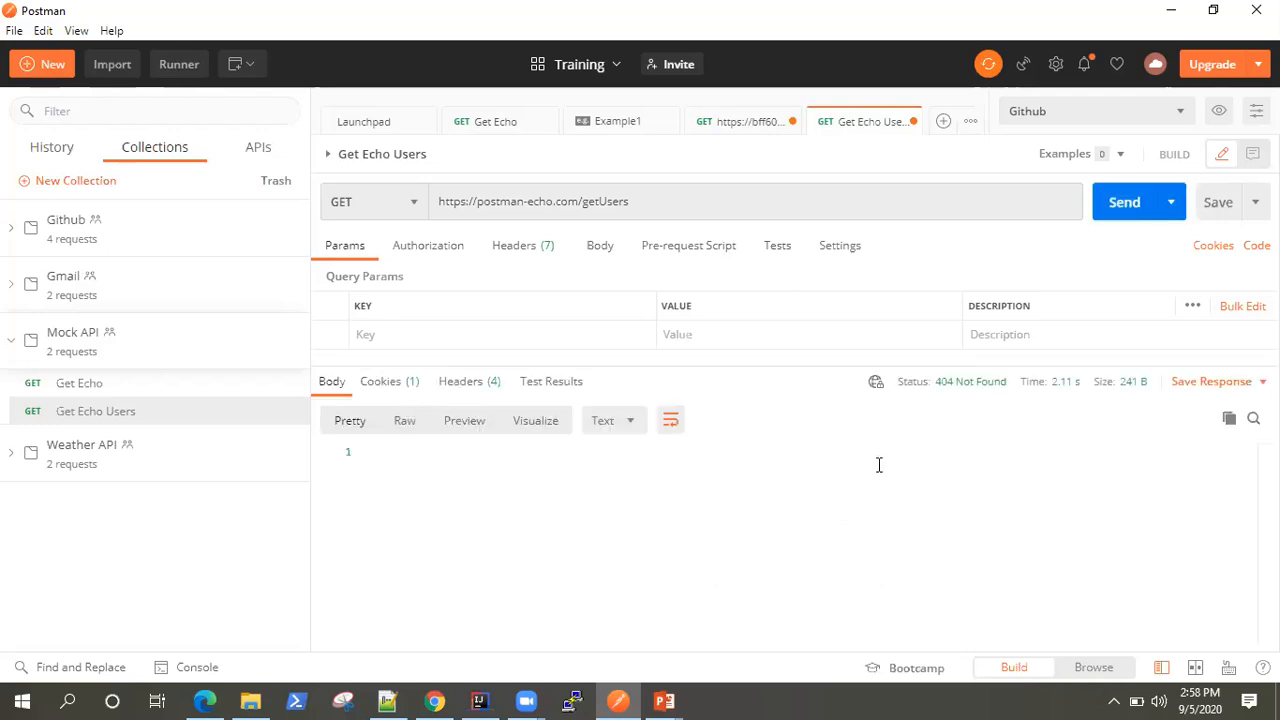
mouse_move(995, 395)
left_click_drag(780, 366, 789, 429)
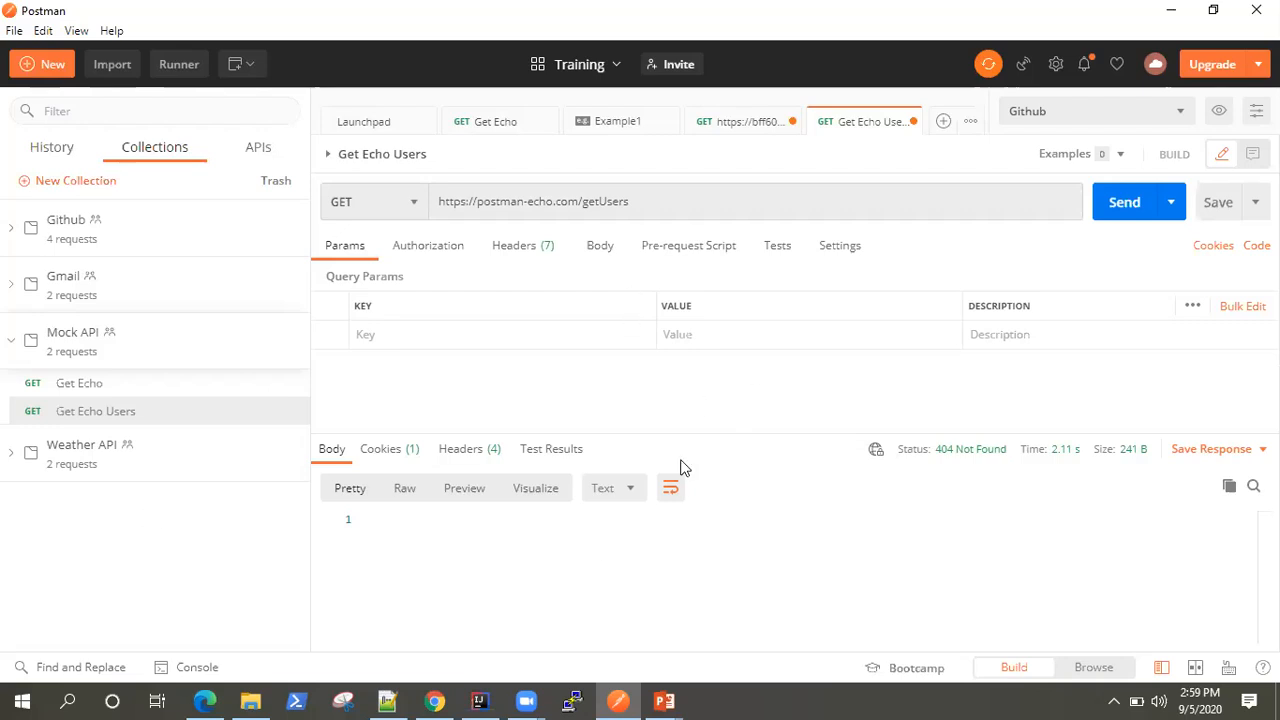
- Add an example to the Get Echo Users request and name it Example2
left_click_drag(791, 431, 789, 409)
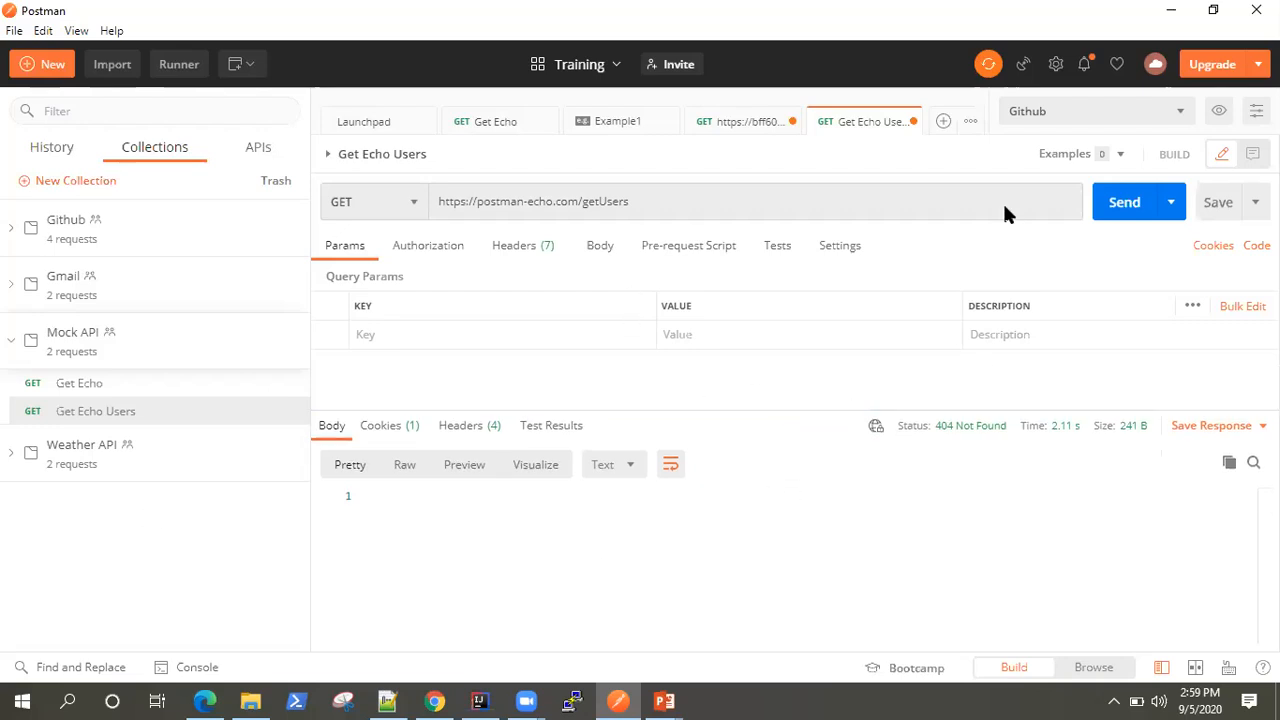
left_click(1121, 158)
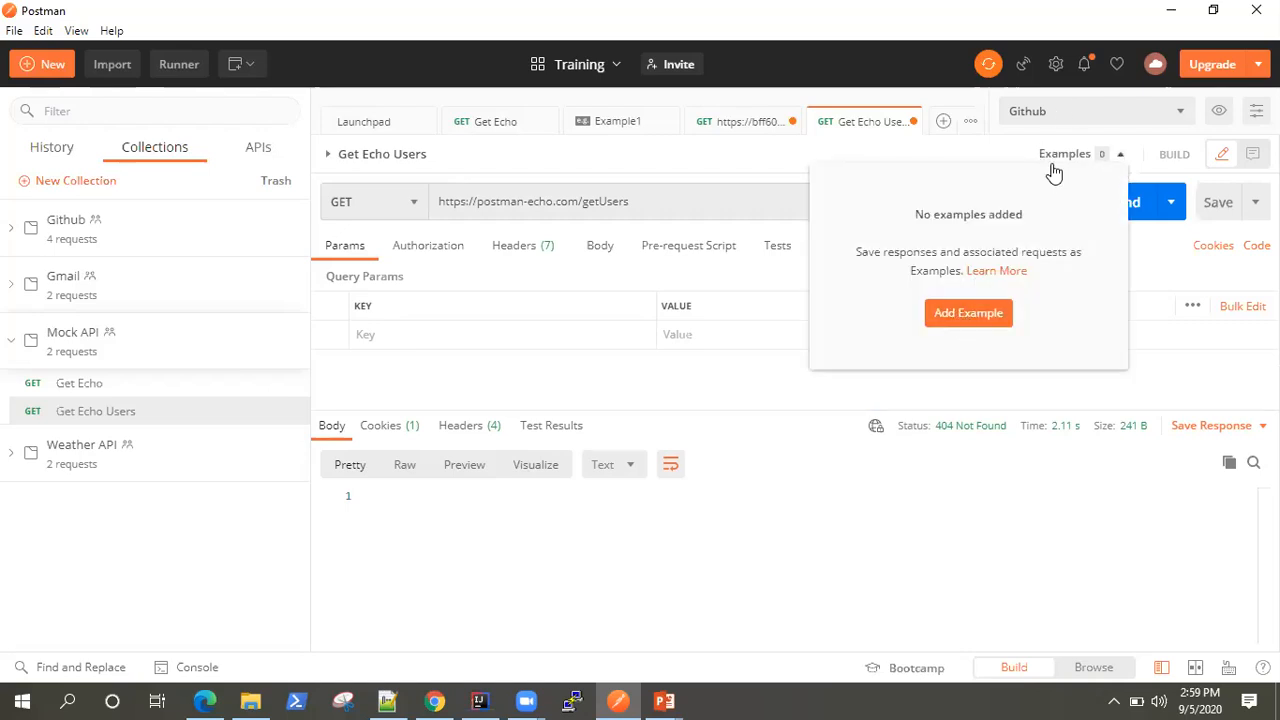
left_click(984, 315)
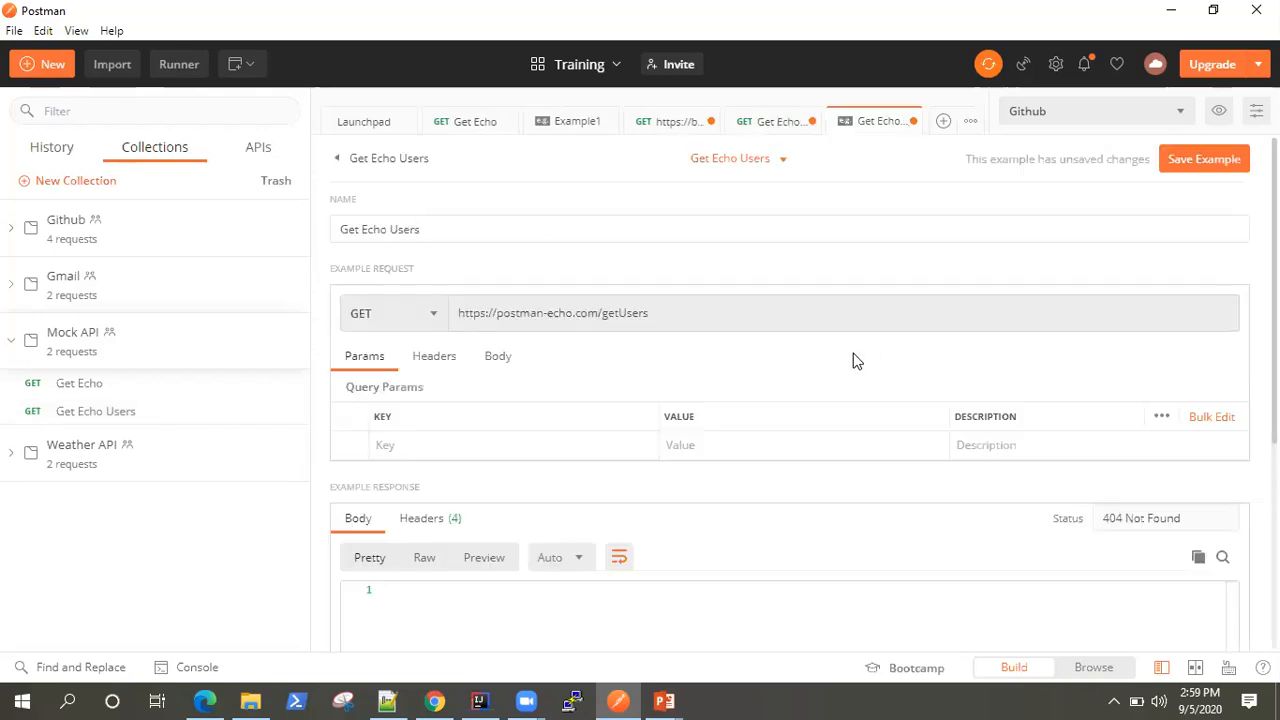
left_click_drag(442, 227, 315, 229)
type("Example2")
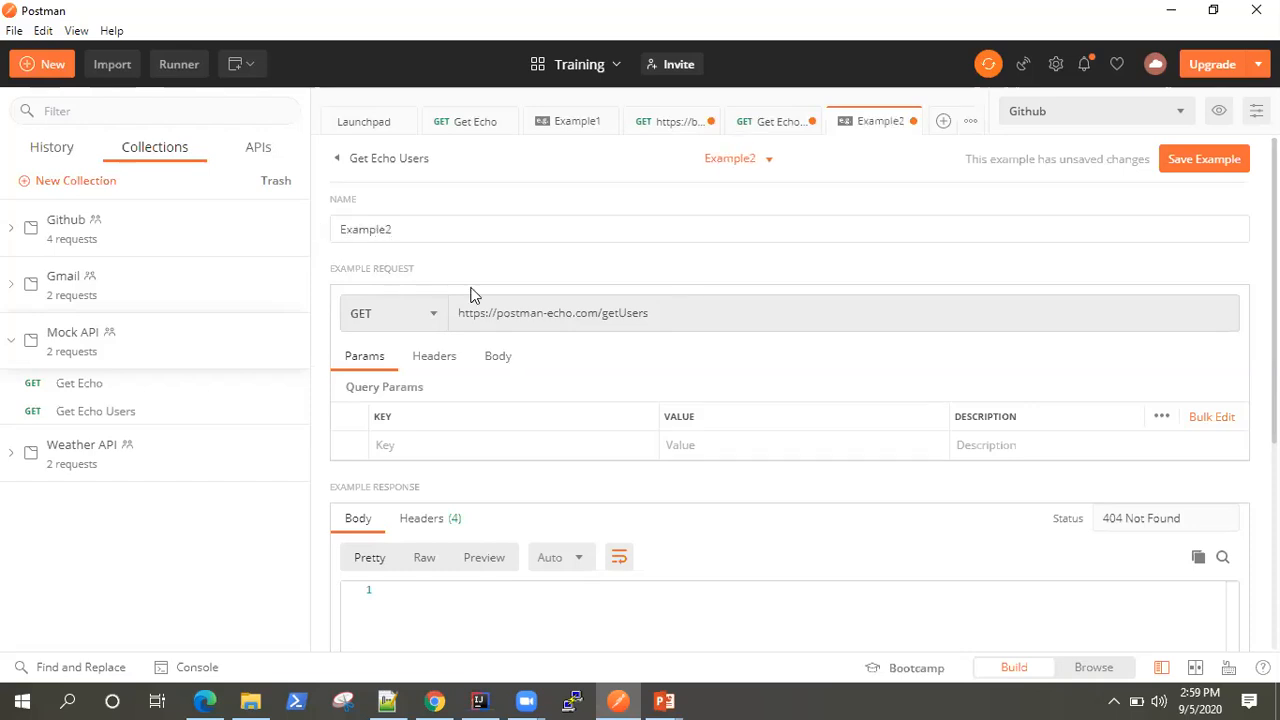
- Review Example2's request URL and its example response body
left_click_drag(697, 317, 443, 314)
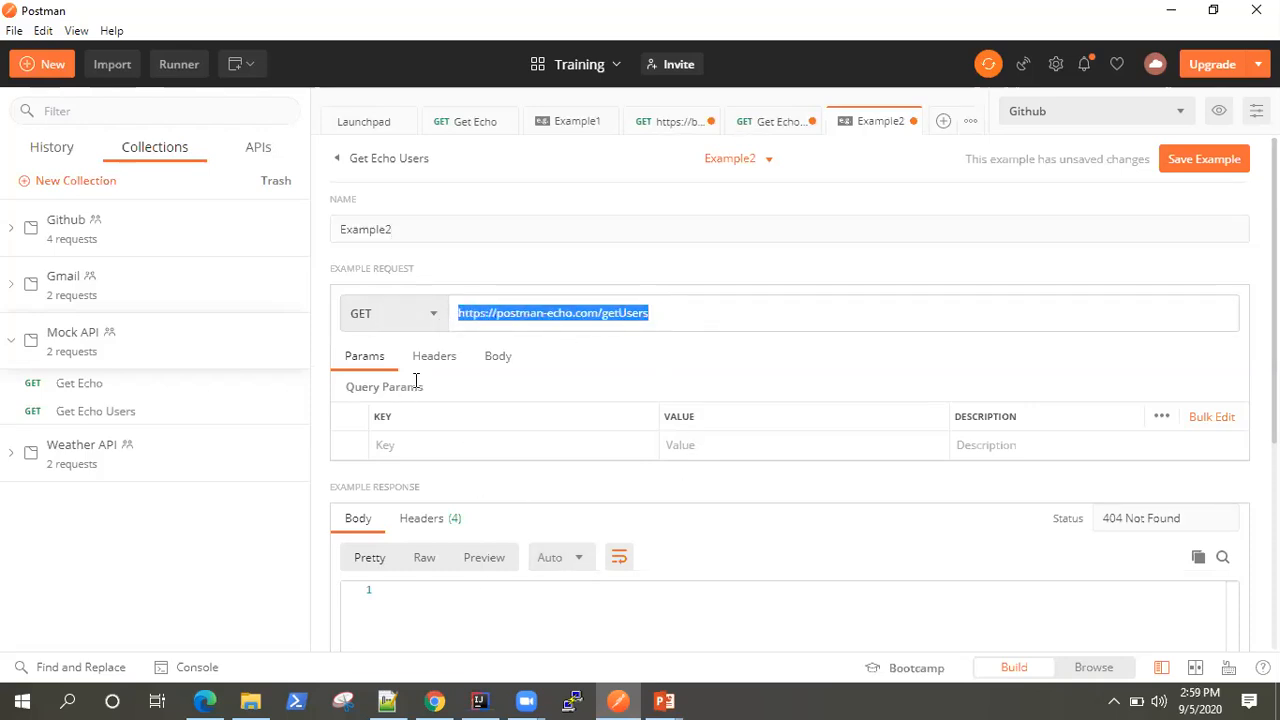
scroll(537, 474, "down", 3)
scroll(537, 474, "up", 2)
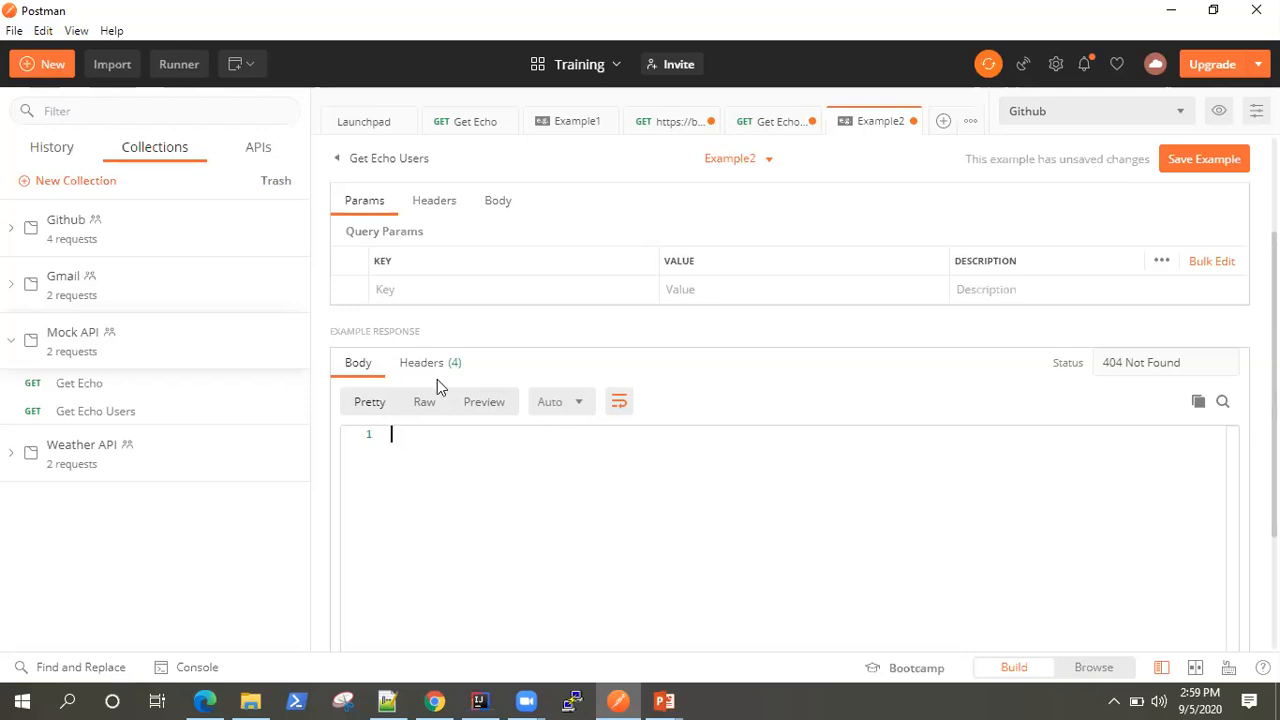
scroll(797, 494, "up", 2)
scroll(905, 495, "down", 2)
scroll(608, 452, "up", 3)
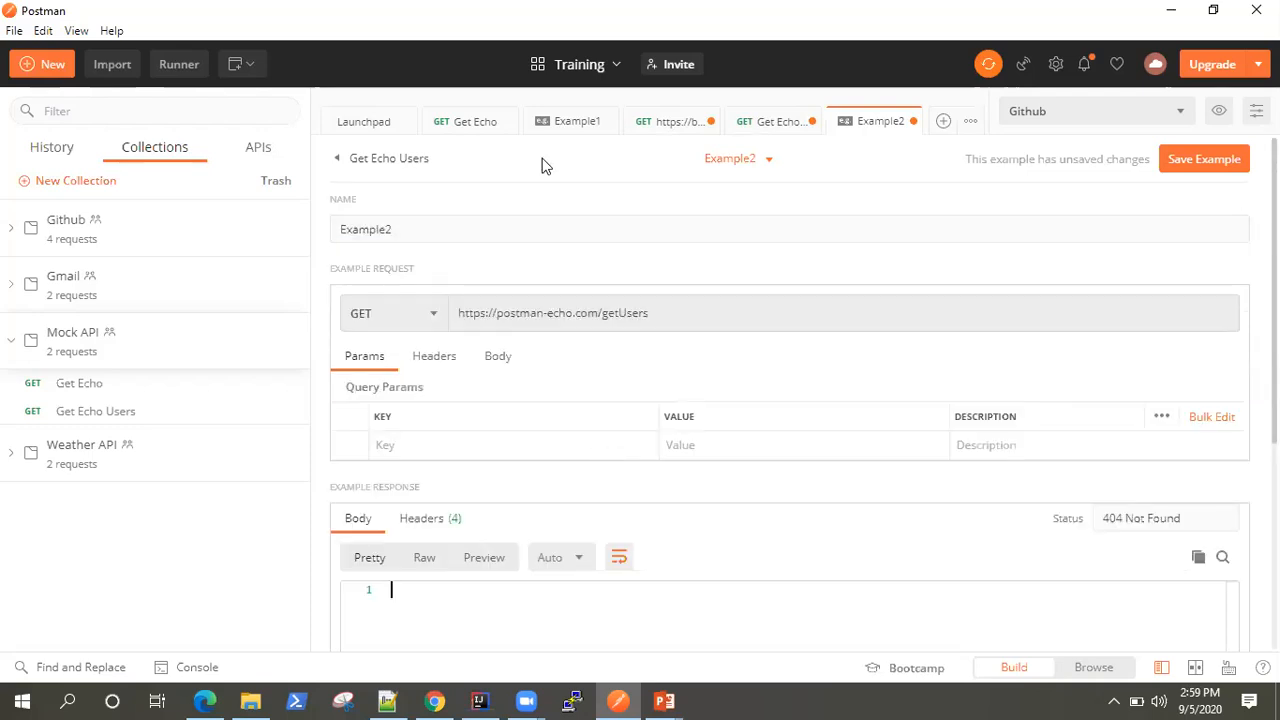
- Browse the built-in dynamic variables by appending /{{ to the Get Echo Users URL, and remove the added text
left_click(770, 123)
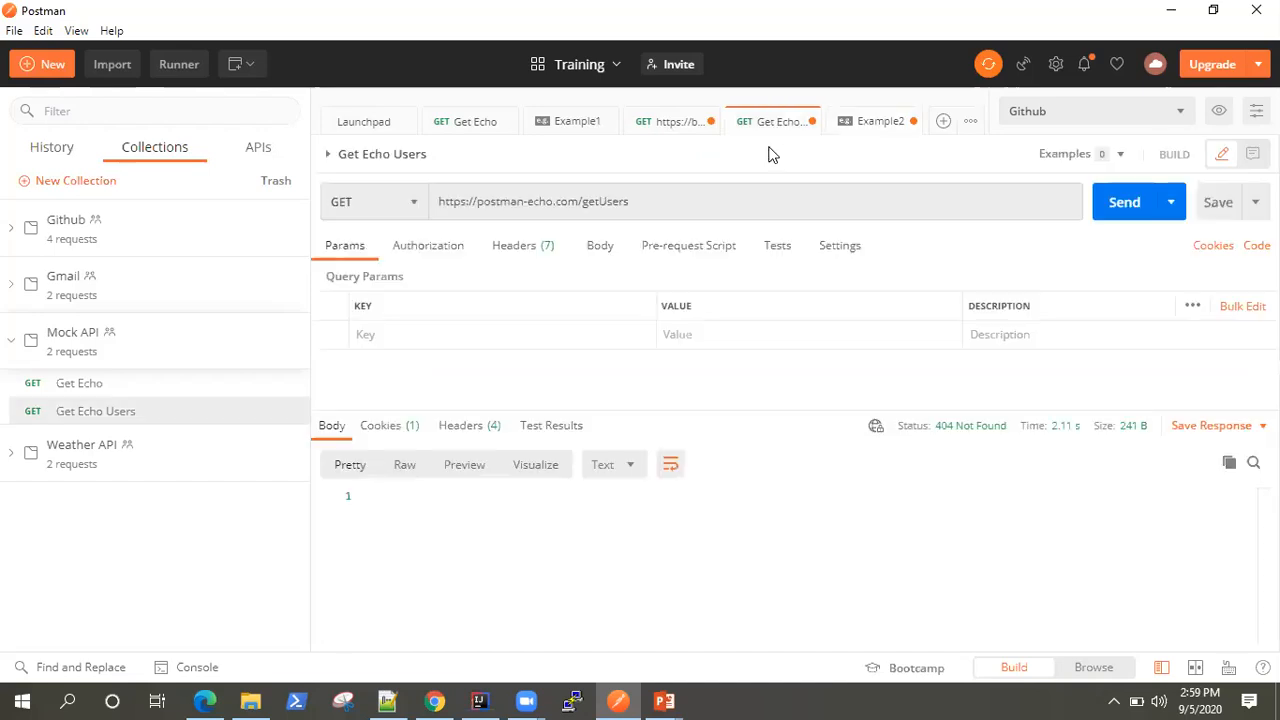
left_click(693, 204)
type("/{{")
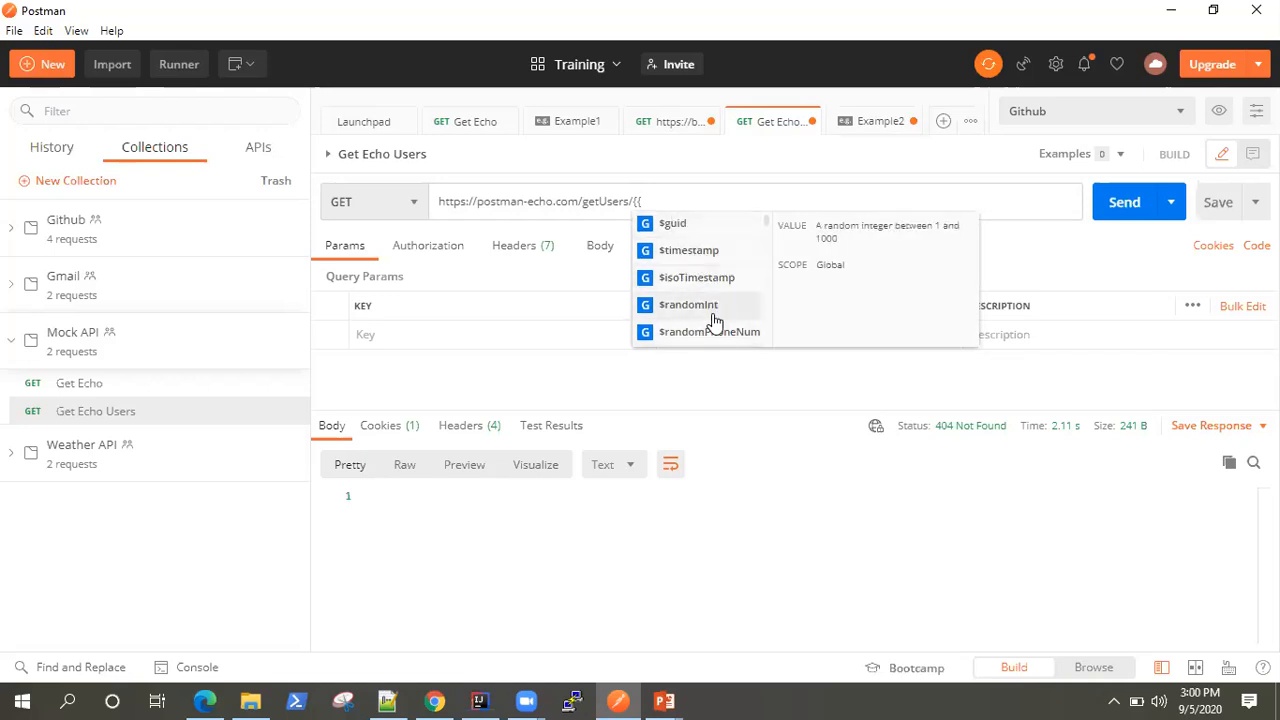
scroll(722, 298, "down", 2)
scroll(723, 300, "down", 5)
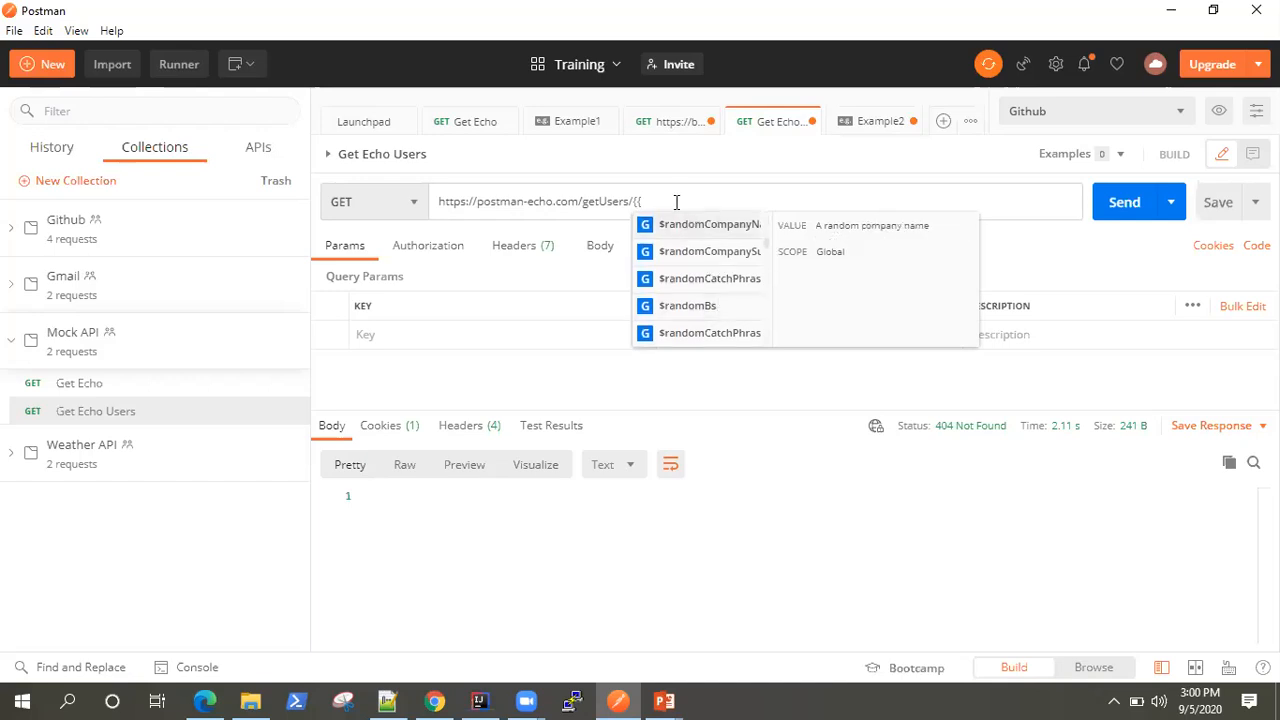
key("BackSpace")
key("BackSpace")
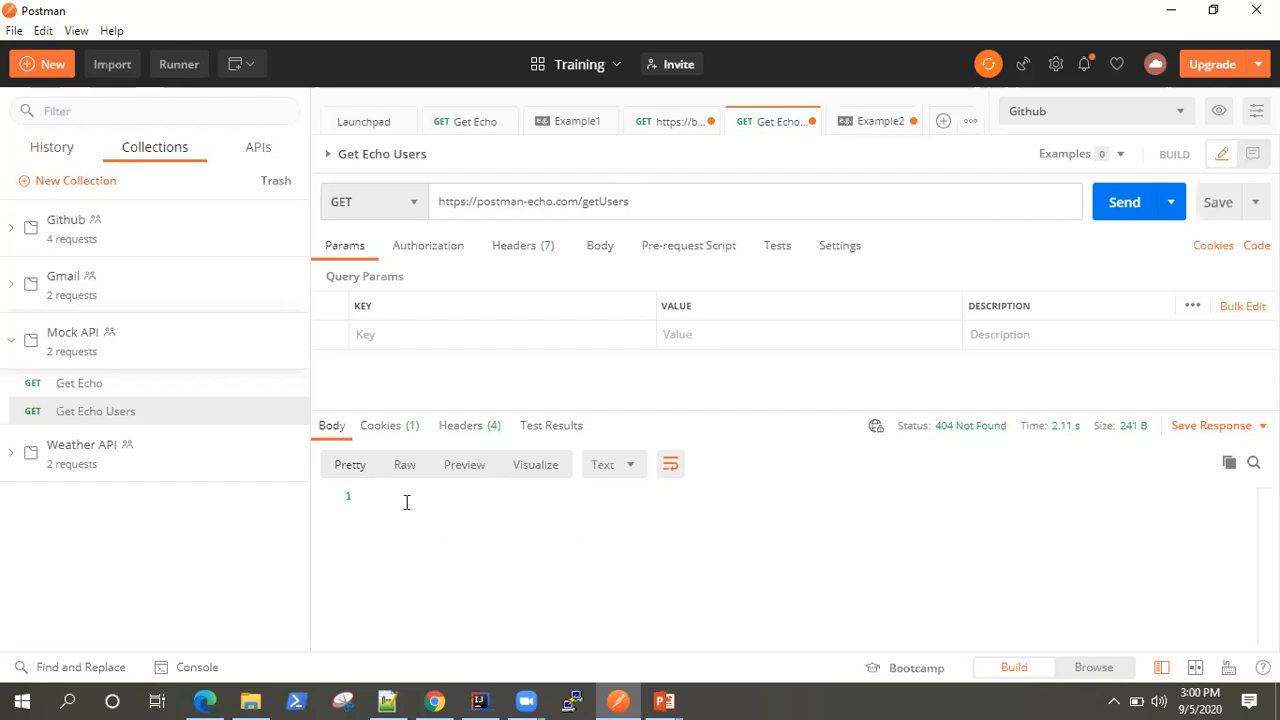
- Fill Example2's response body with the JSON of random name, userName, location, company, jobTitle and timestamp variables copied from the notes in Notepad++
left_click(866, 128)
left_click(412, 592)
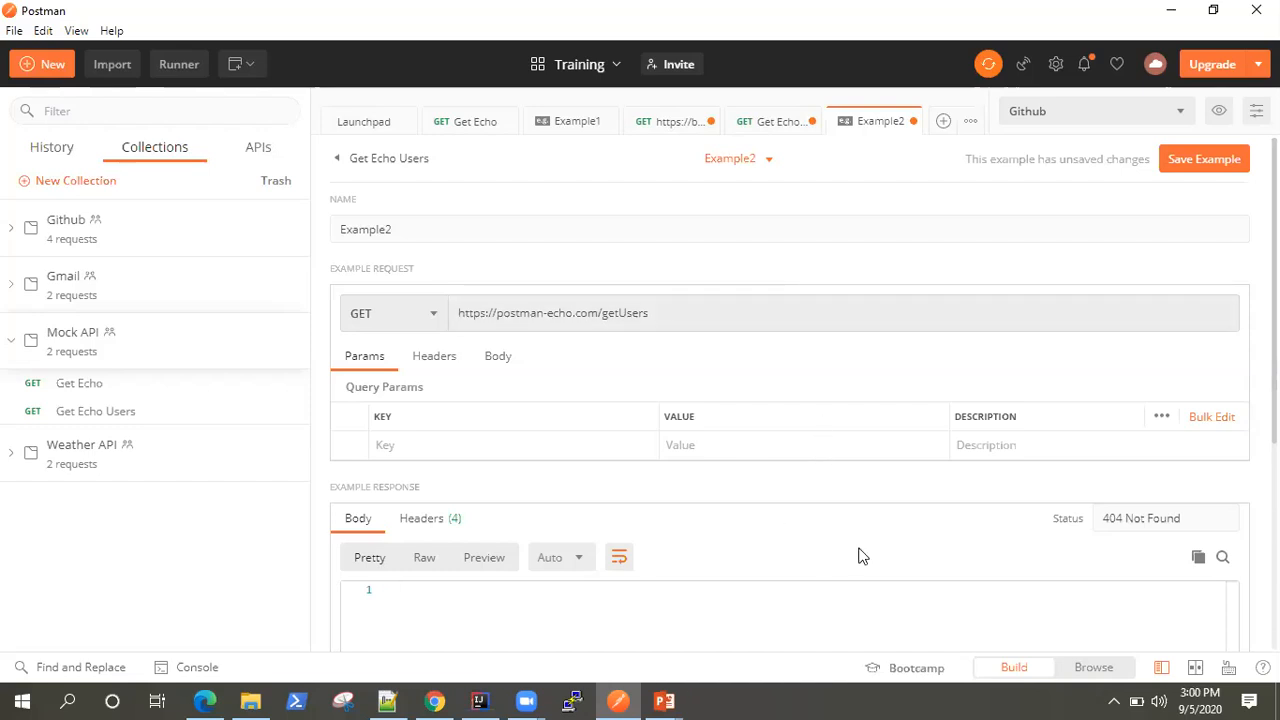
scroll(1076, 560, "down", 3)
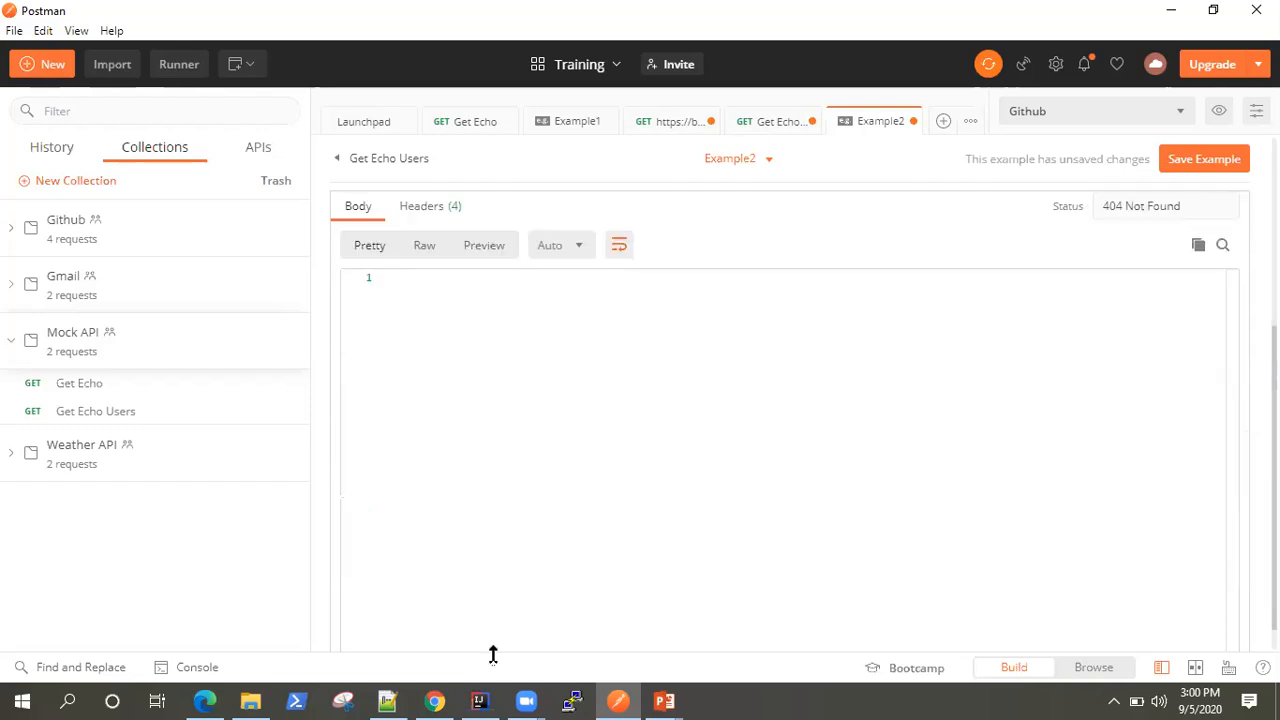
left_click(390, 700)
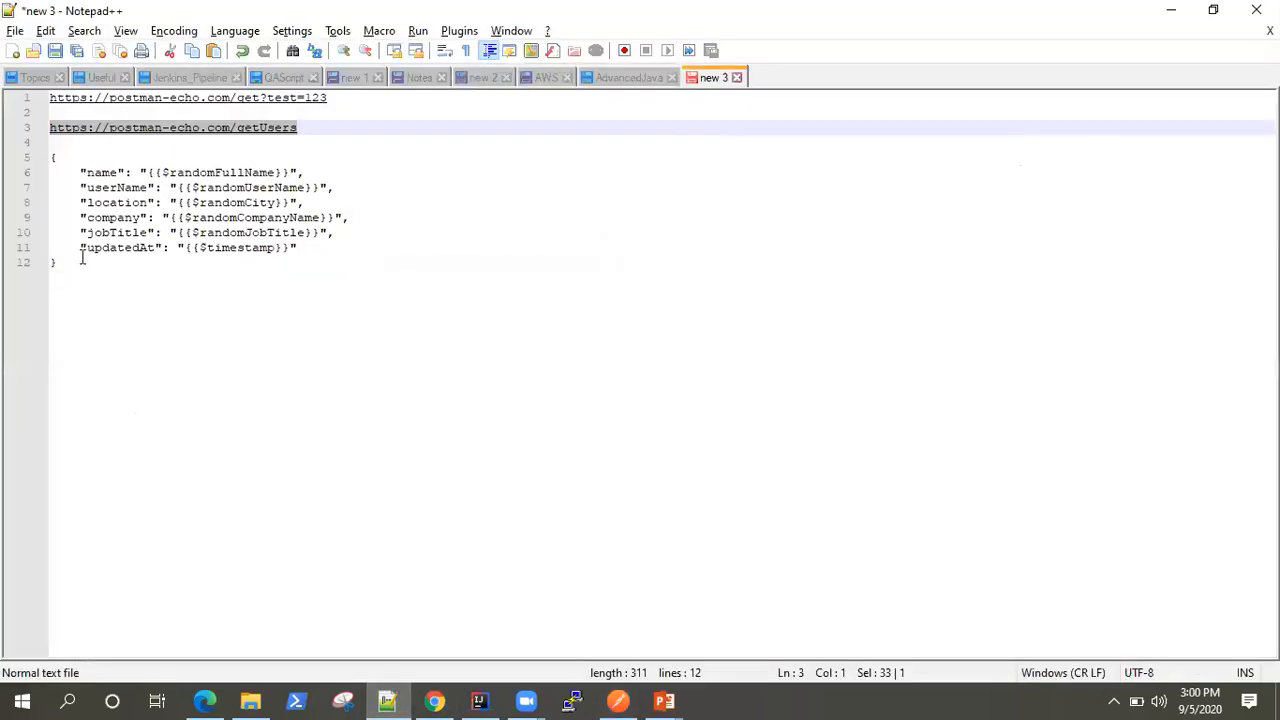
left_click_drag(62, 262, 39, 151)
key("ctrl+c")
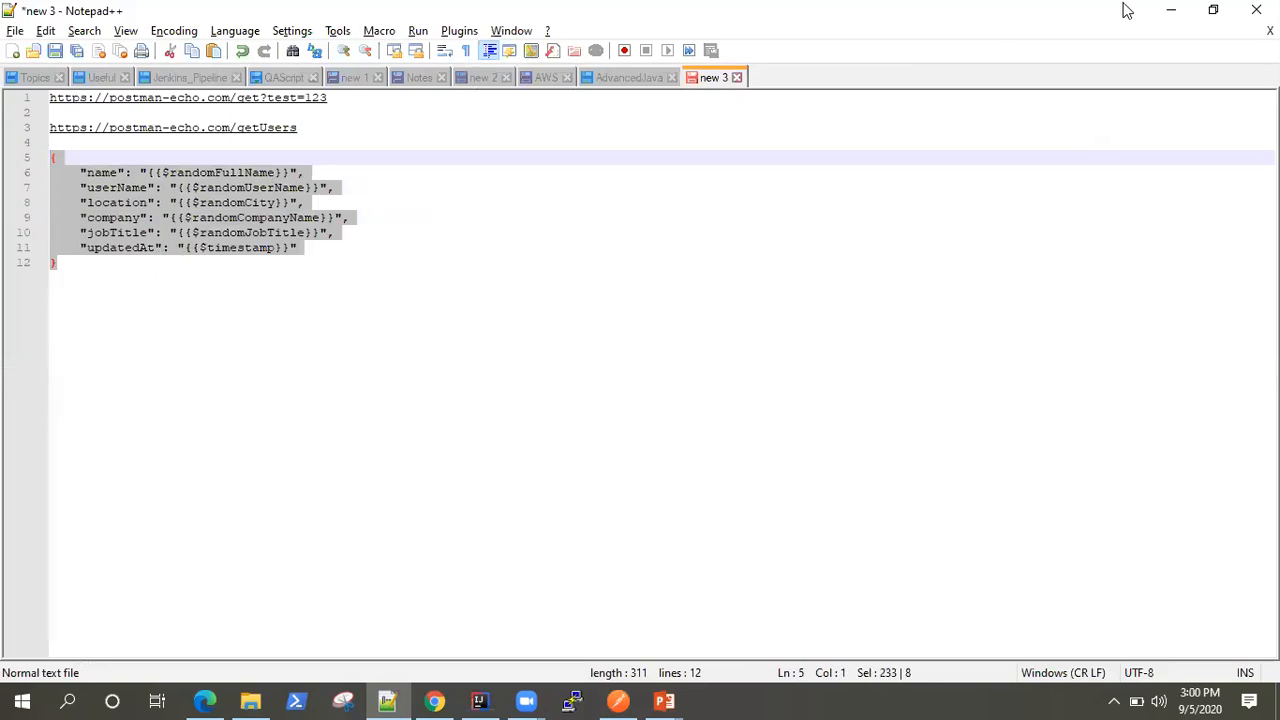
left_click(1170, 10)
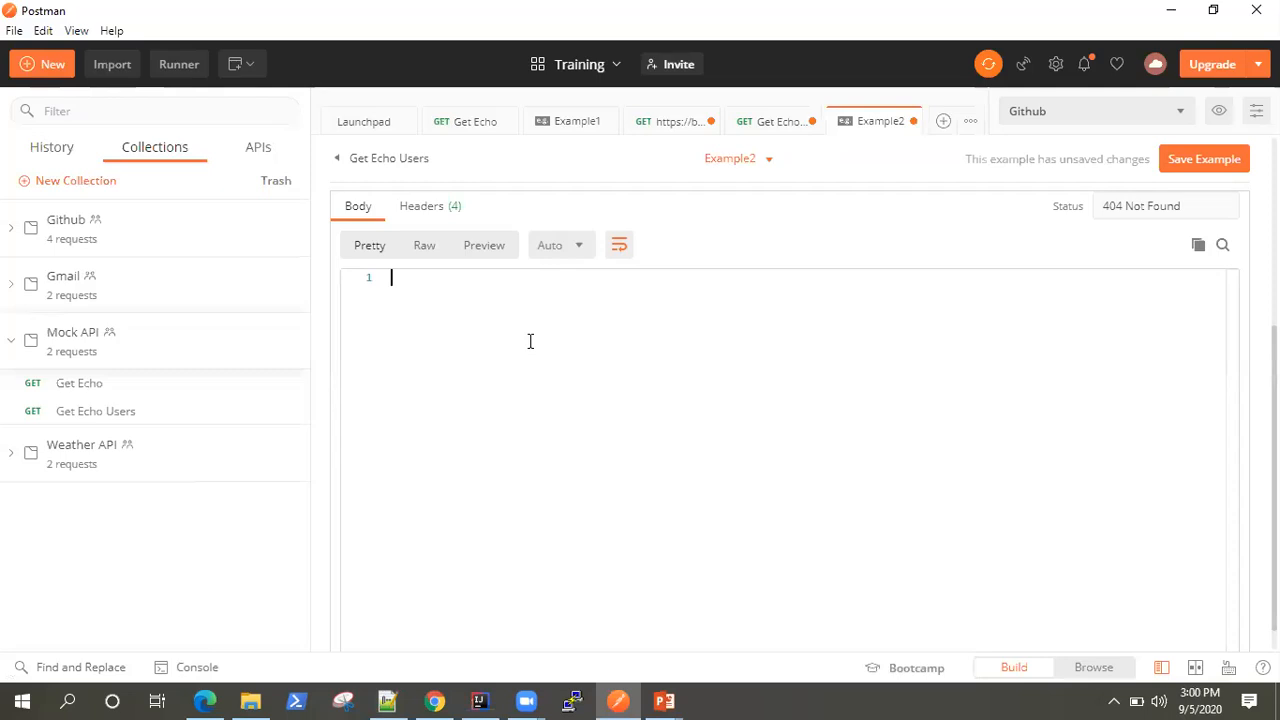
key("ctrl+v")
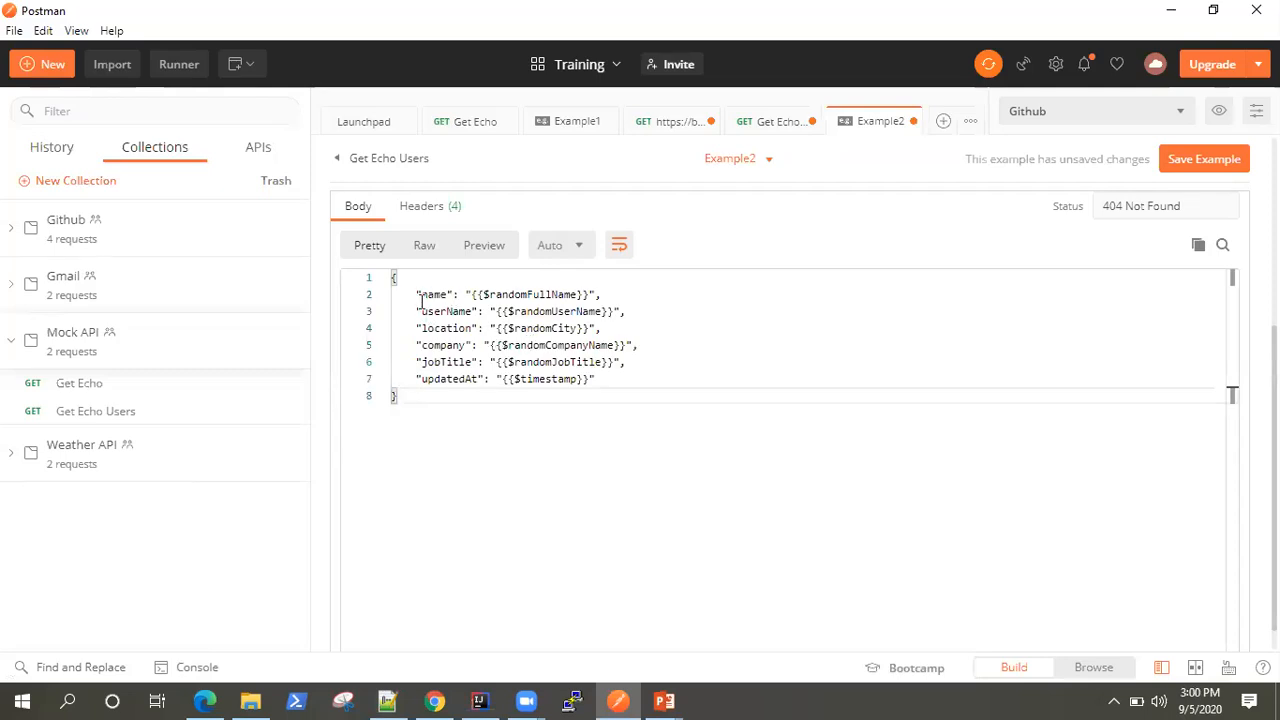
left_click_drag(416, 293, 591, 381)
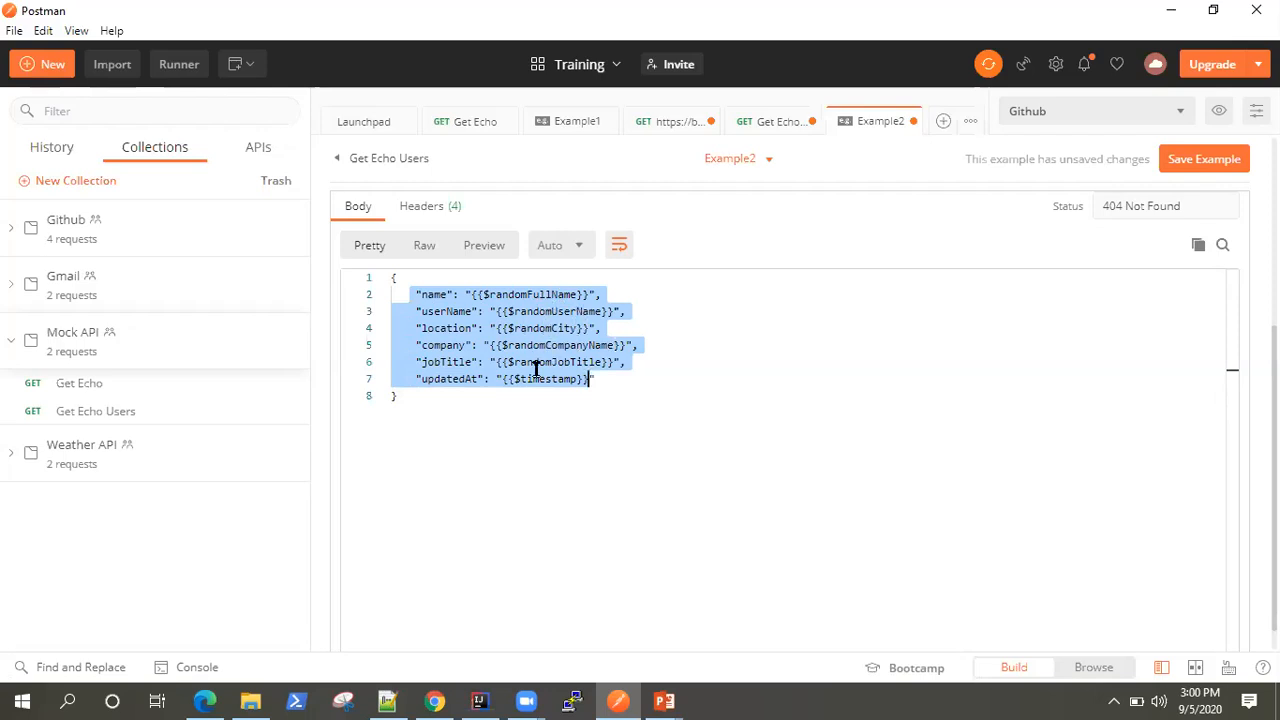
left_click(597, 380)
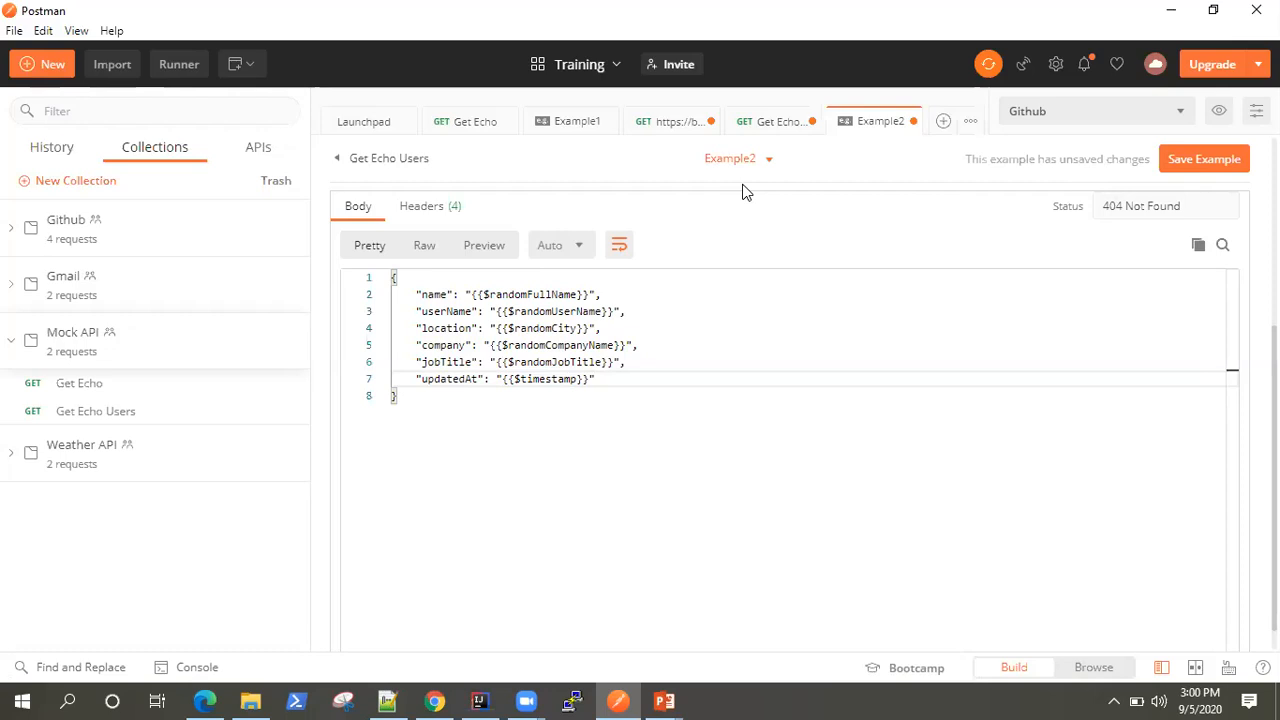
- Check Example2's request and response sections and save the example
scroll(1042, 414, "up", 3)
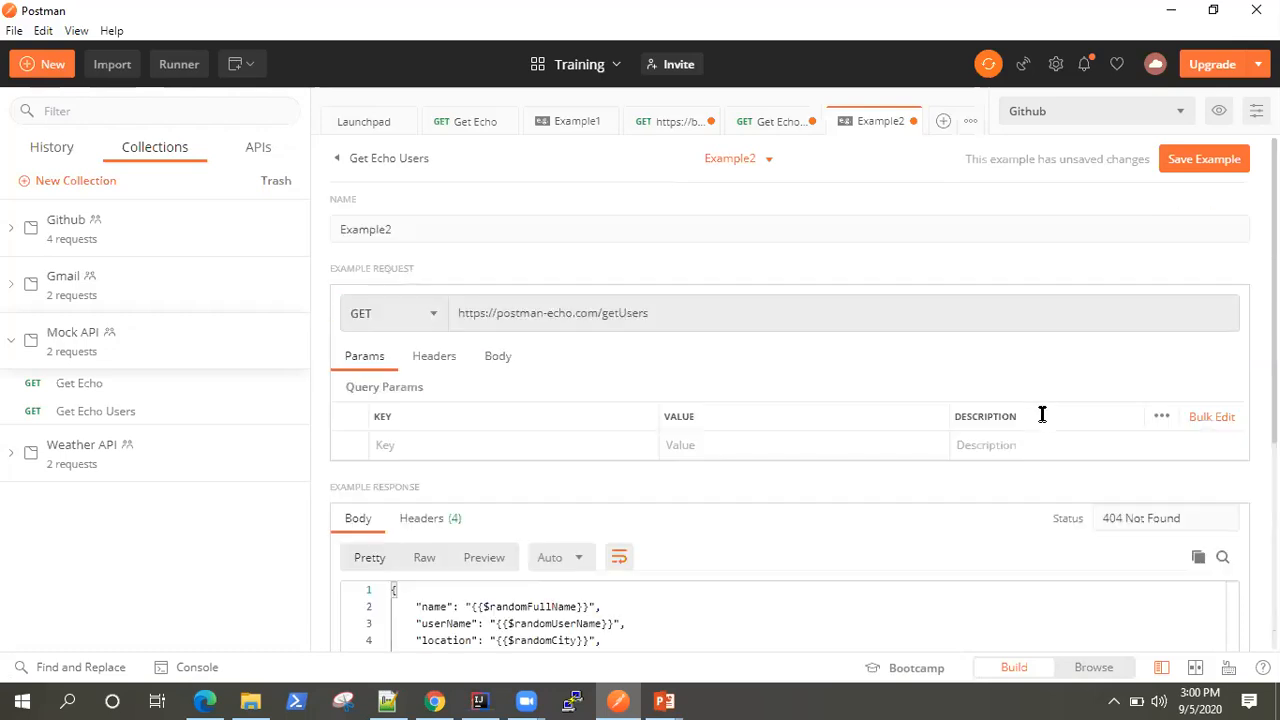
scroll(1042, 414, "down", 3)
scroll(1042, 414, "up", 2)
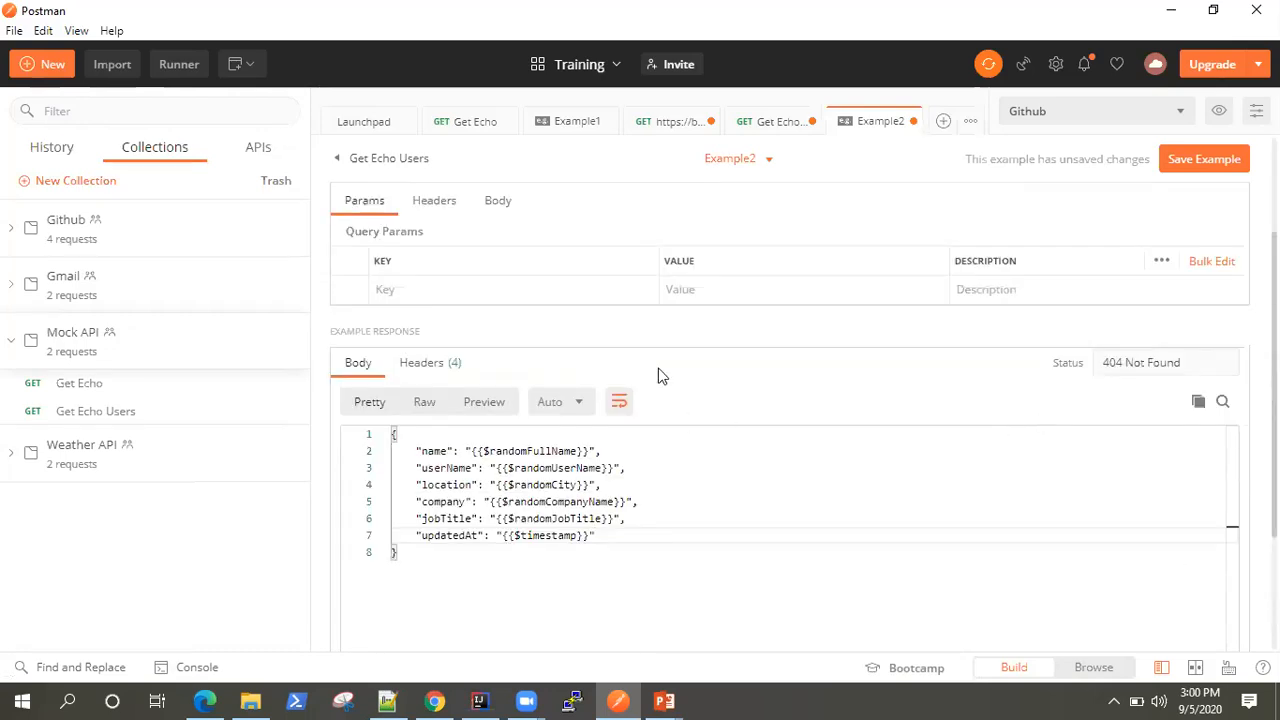
scroll(686, 354, "up", 3)
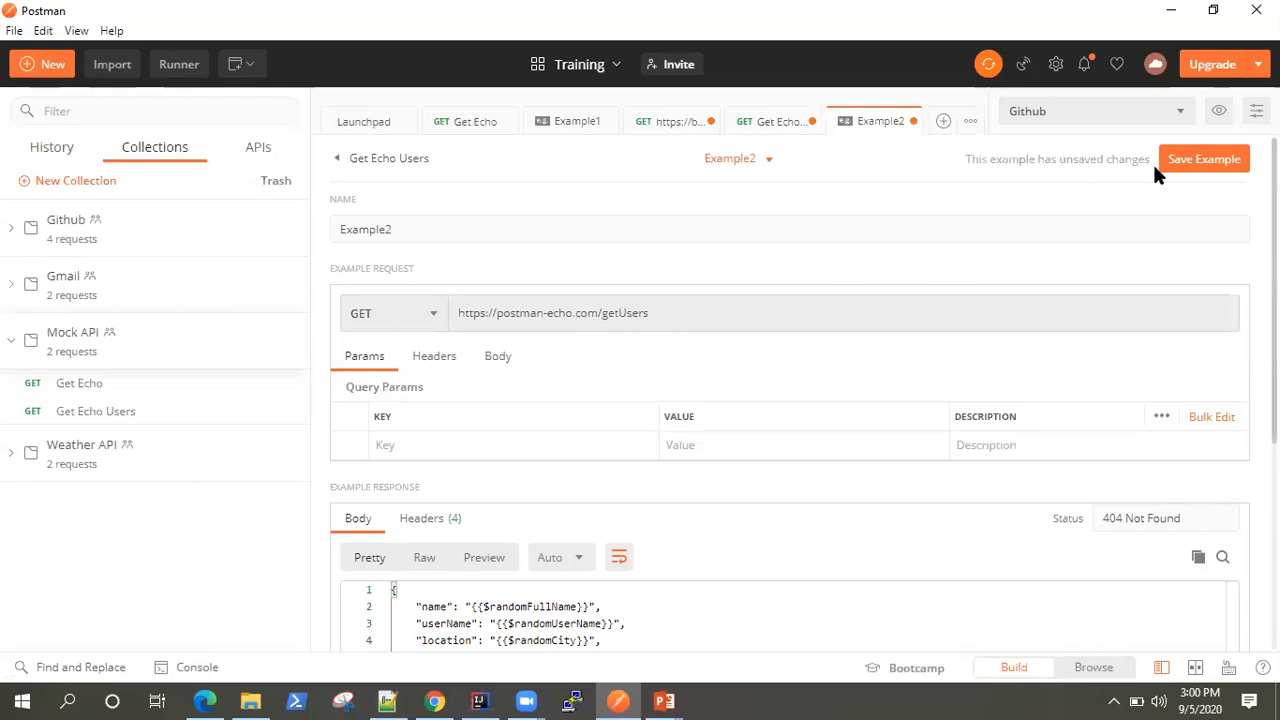
left_click(1183, 167)
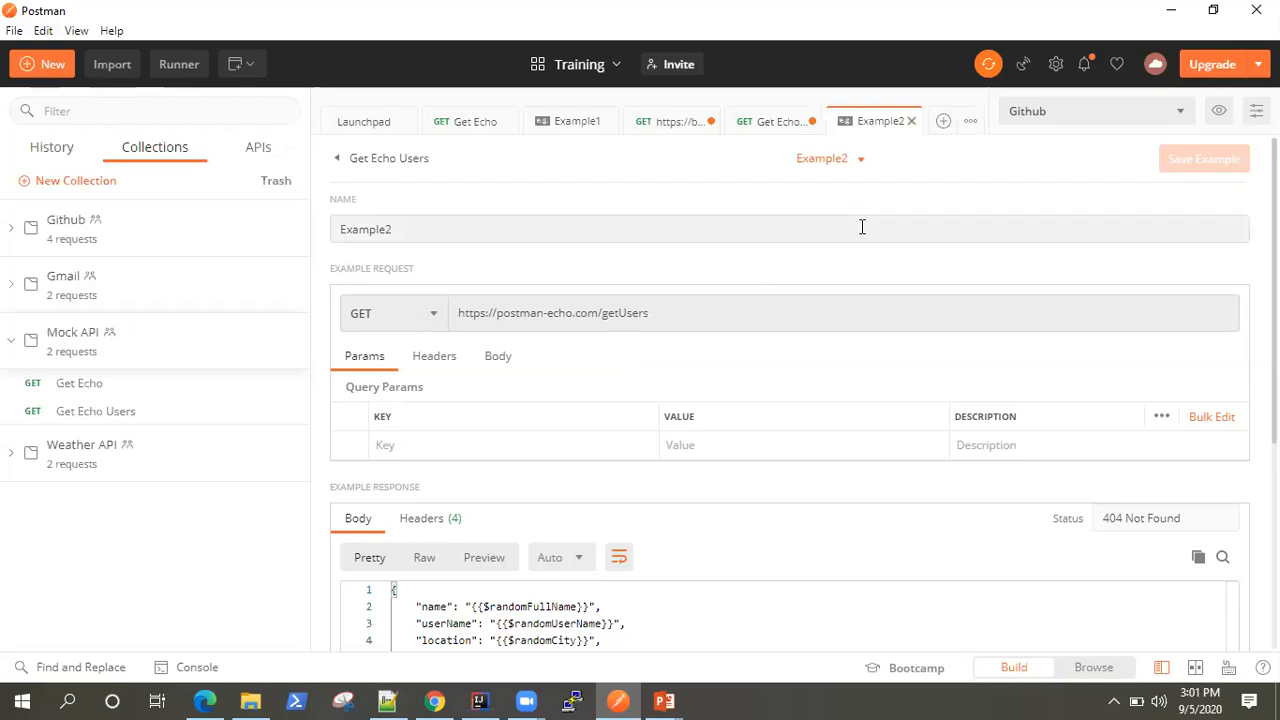
- Review Example2's response body and examine the host and the getUsers path of its request URL
left_click(774, 132)
left_click(877, 128)
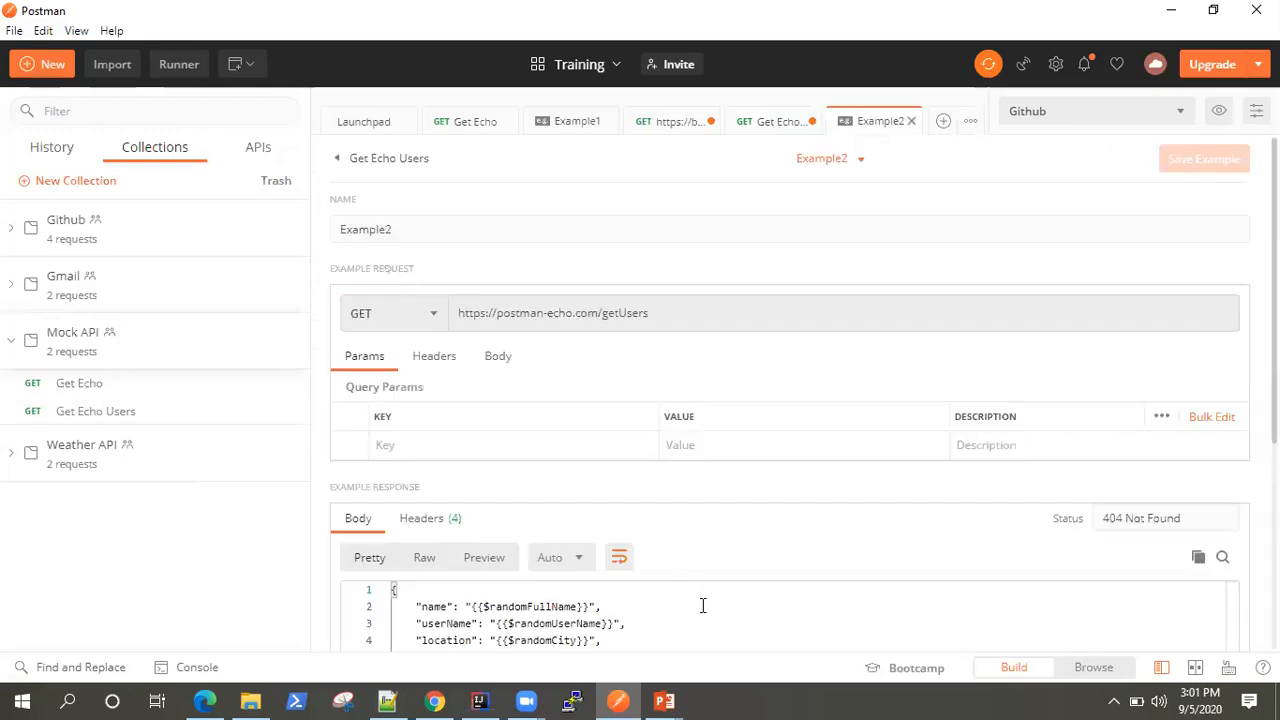
scroll(680, 586, "down", 3)
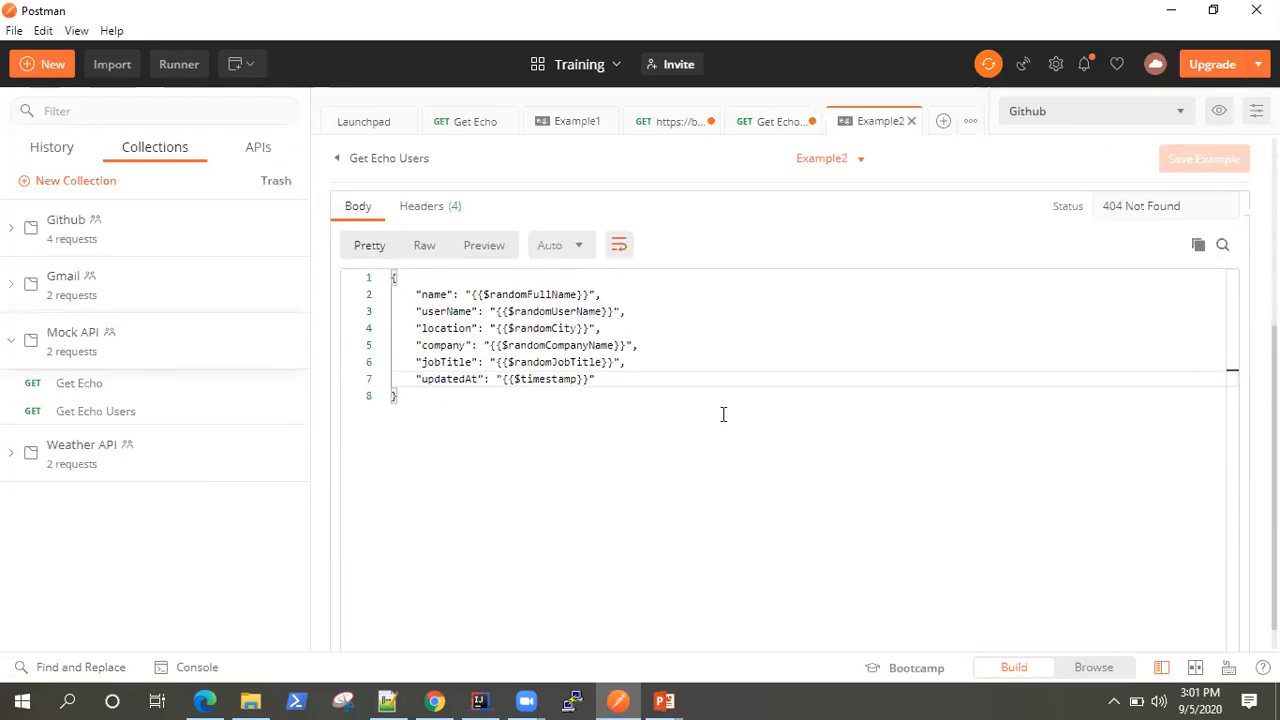
scroll(700, 430, "up", 3)
triple_click(498, 320)
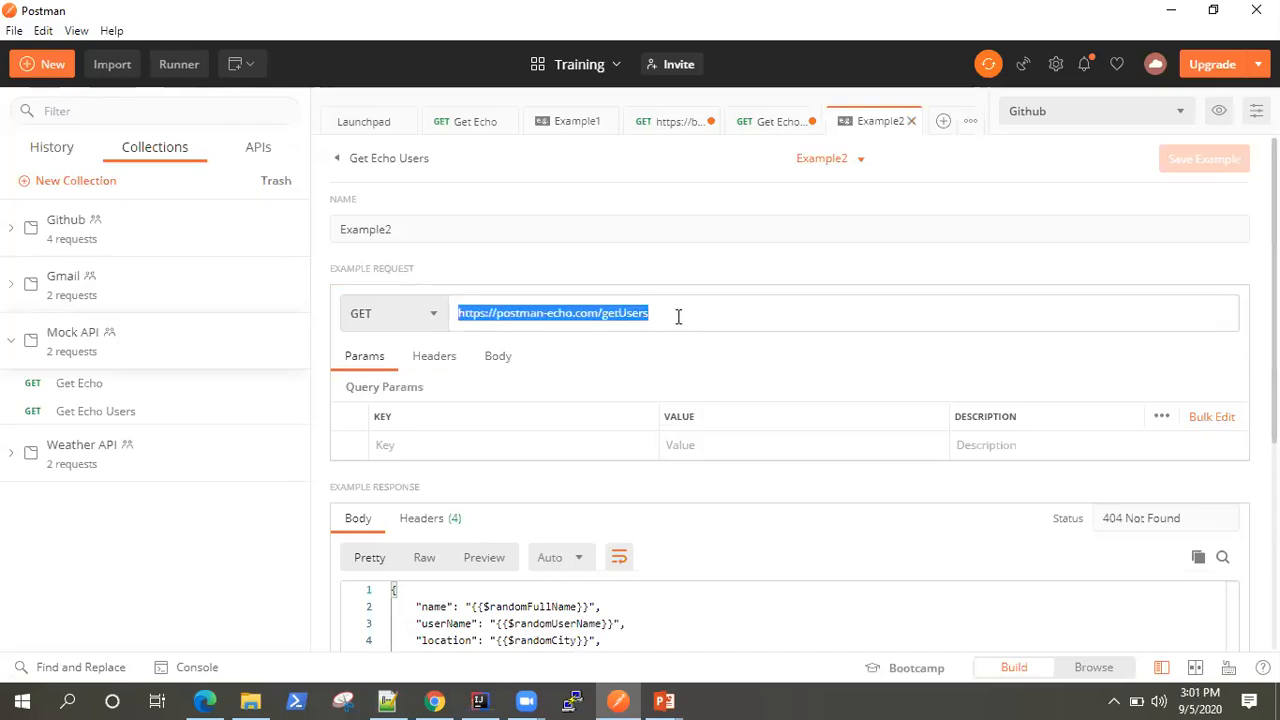
left_click_drag(594, 316, 436, 316)
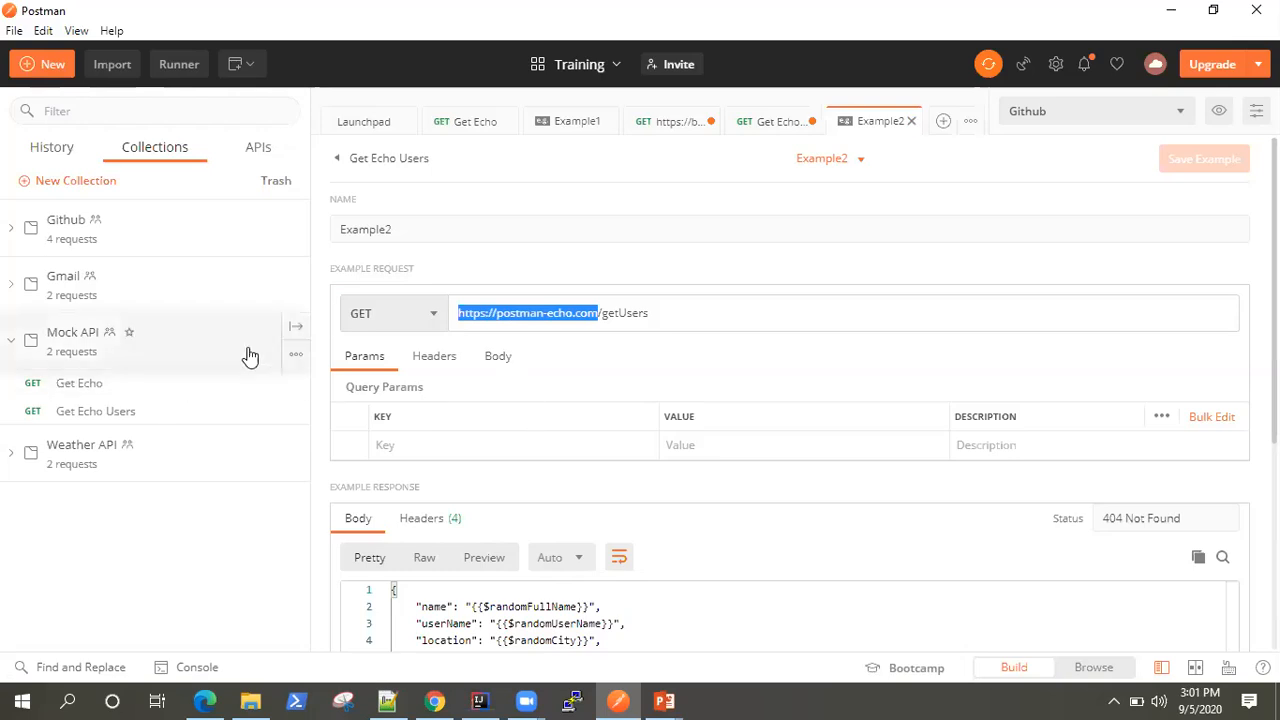
left_click(654, 314)
key("shift+Left")
left_click_drag(614, 320, 600, 320)
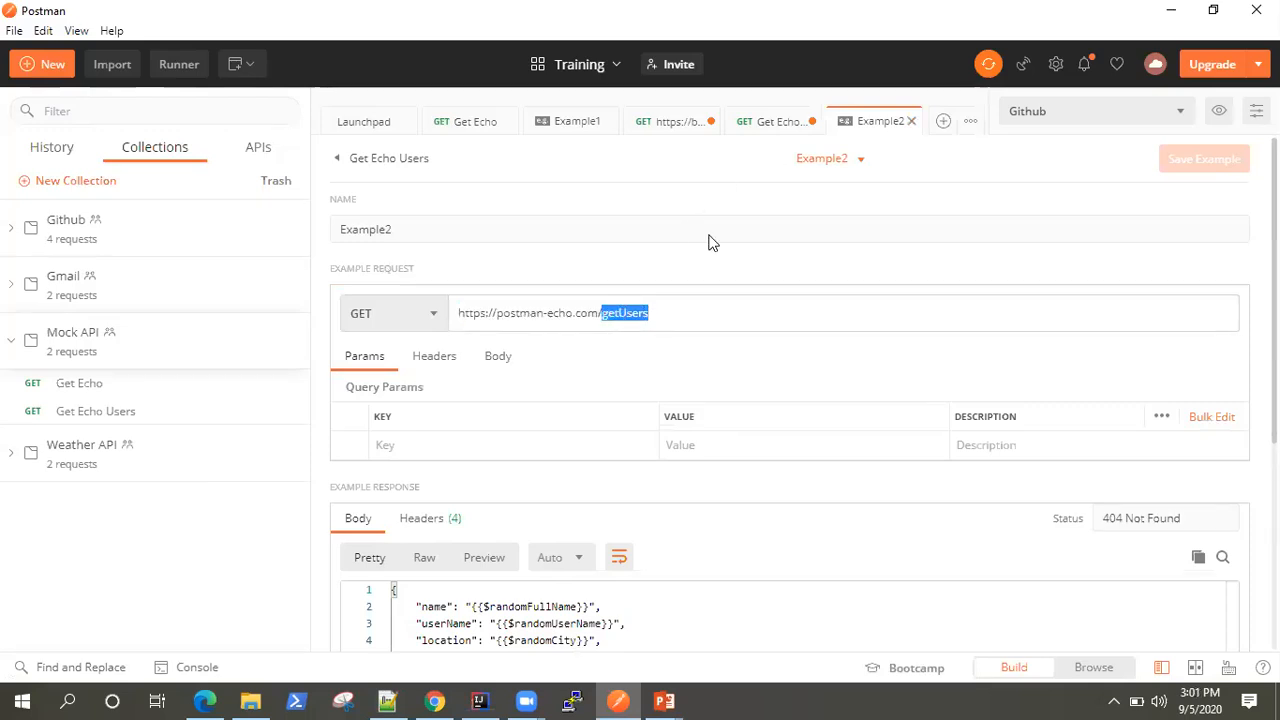
- Create a new GET request whose URL combines the mock server address copied from the existing mock request with the path /getUsers
left_click(765, 122)
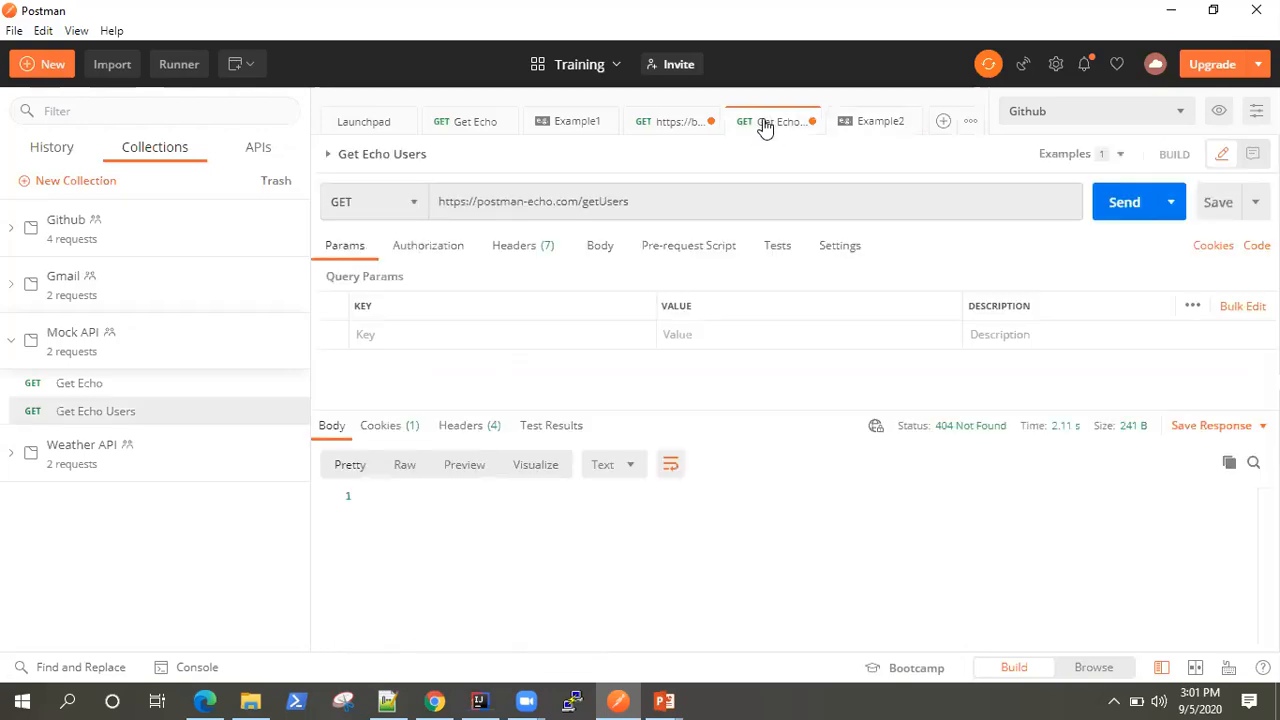
left_click(677, 121)
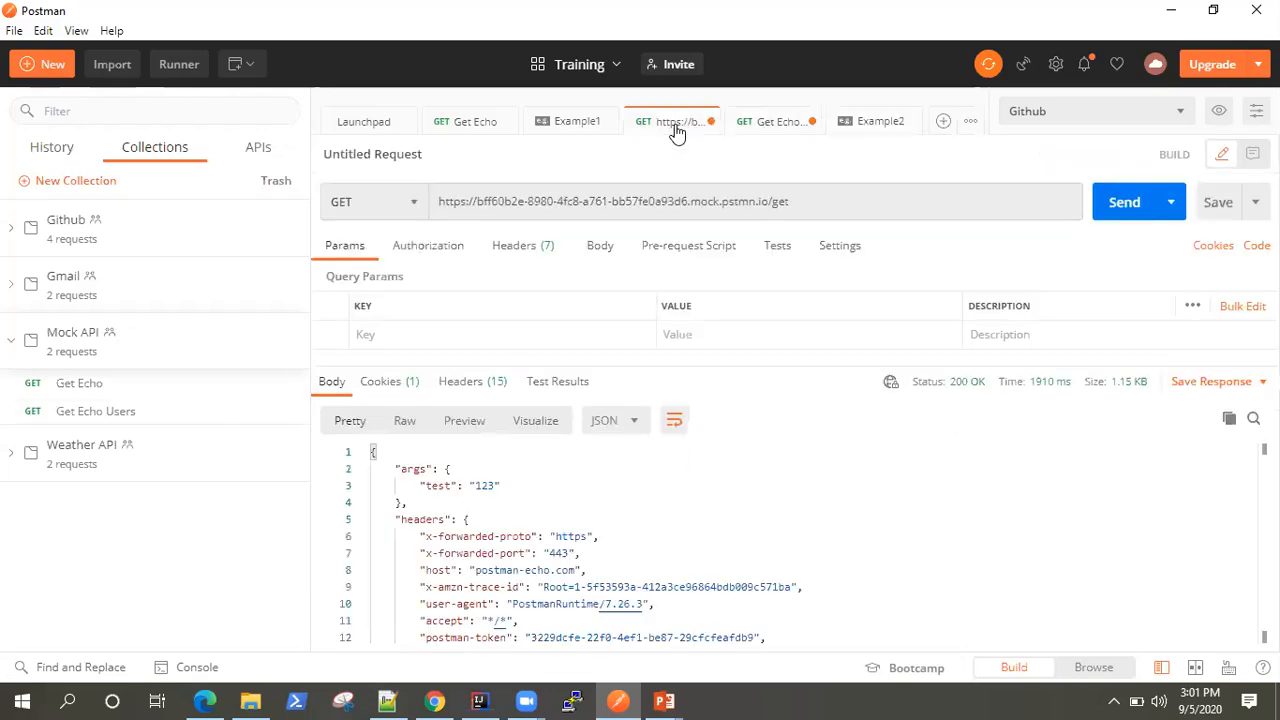
left_click_drag(768, 200, 437, 208)
key("ctrl+c")
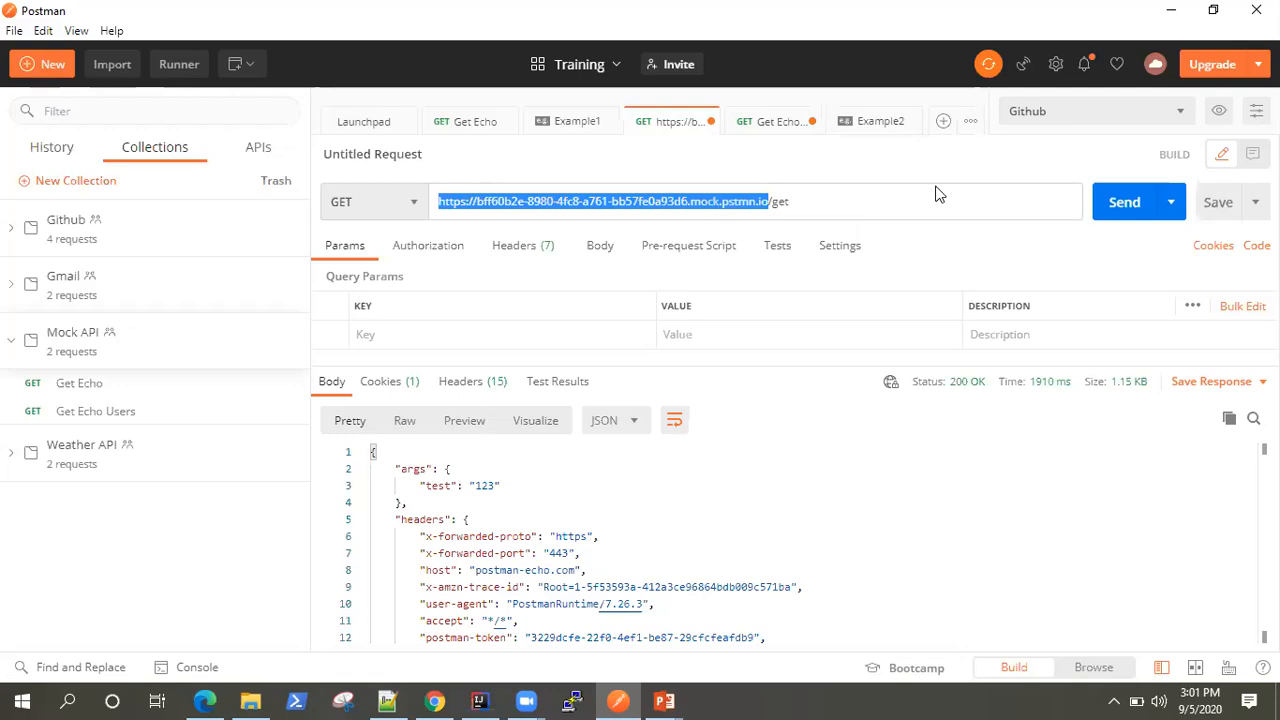
left_click(945, 123)
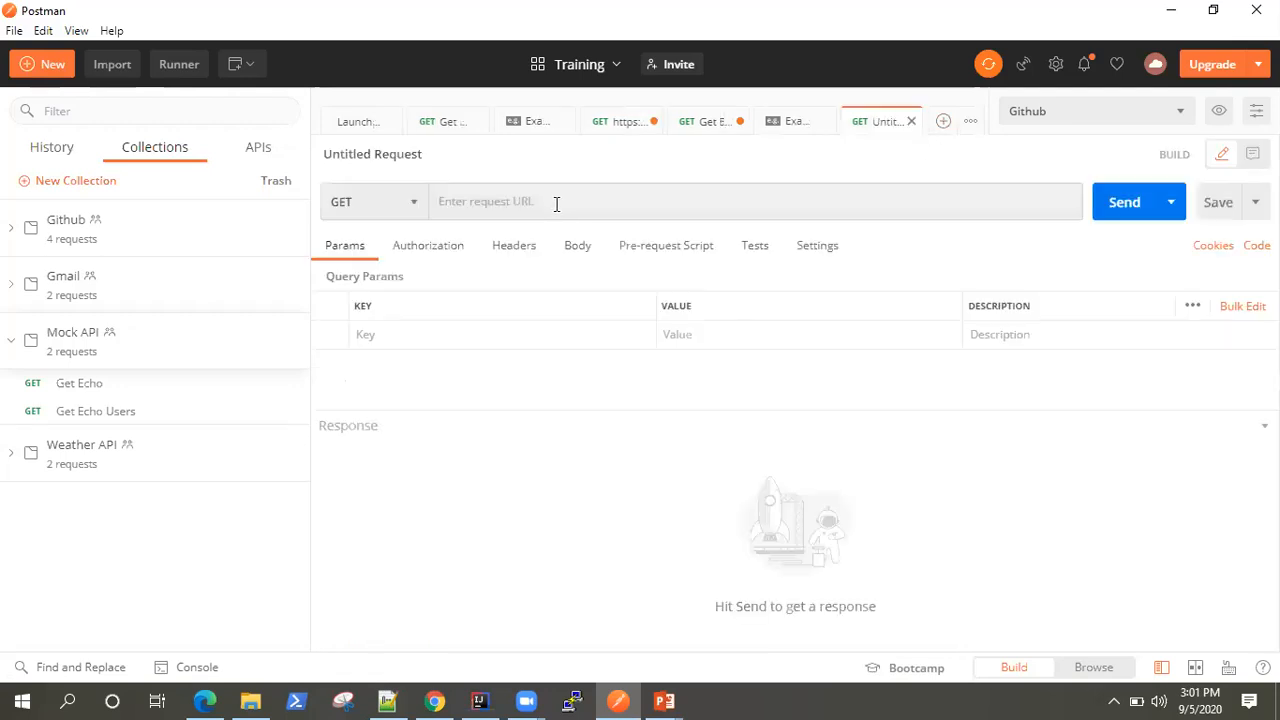
left_click(560, 207)
key("ctrl+v")
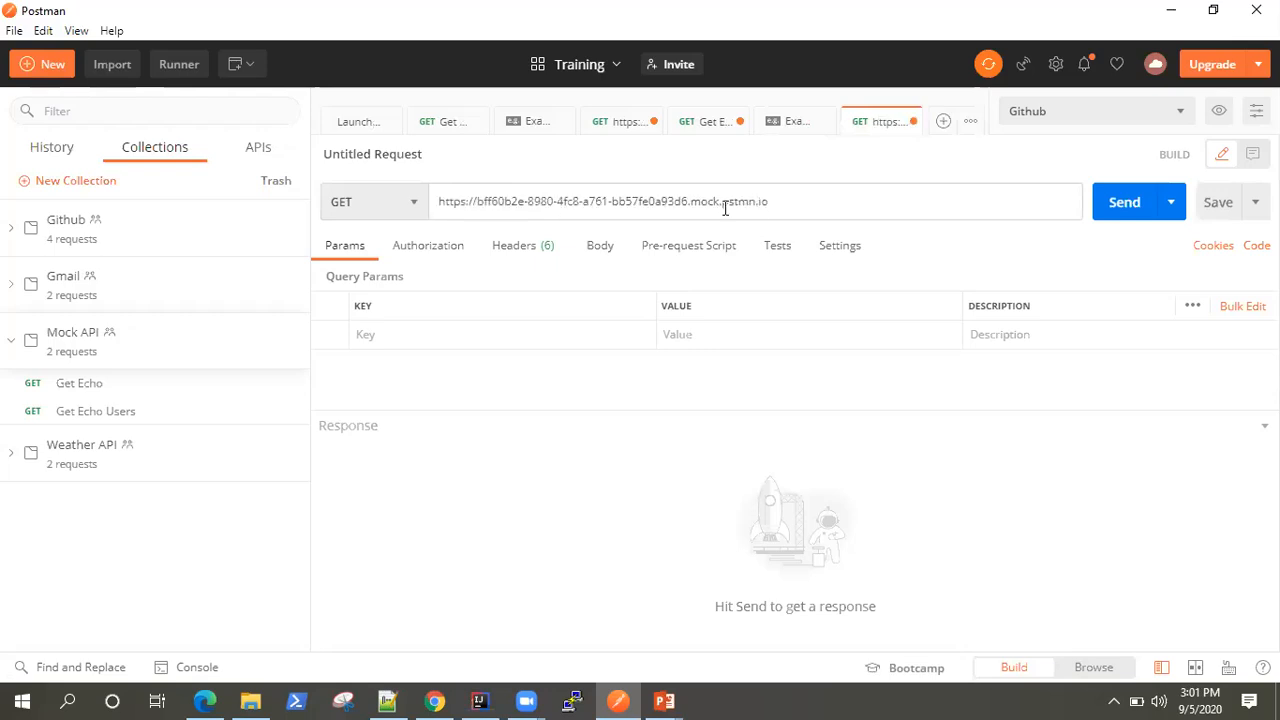
type("/ge")
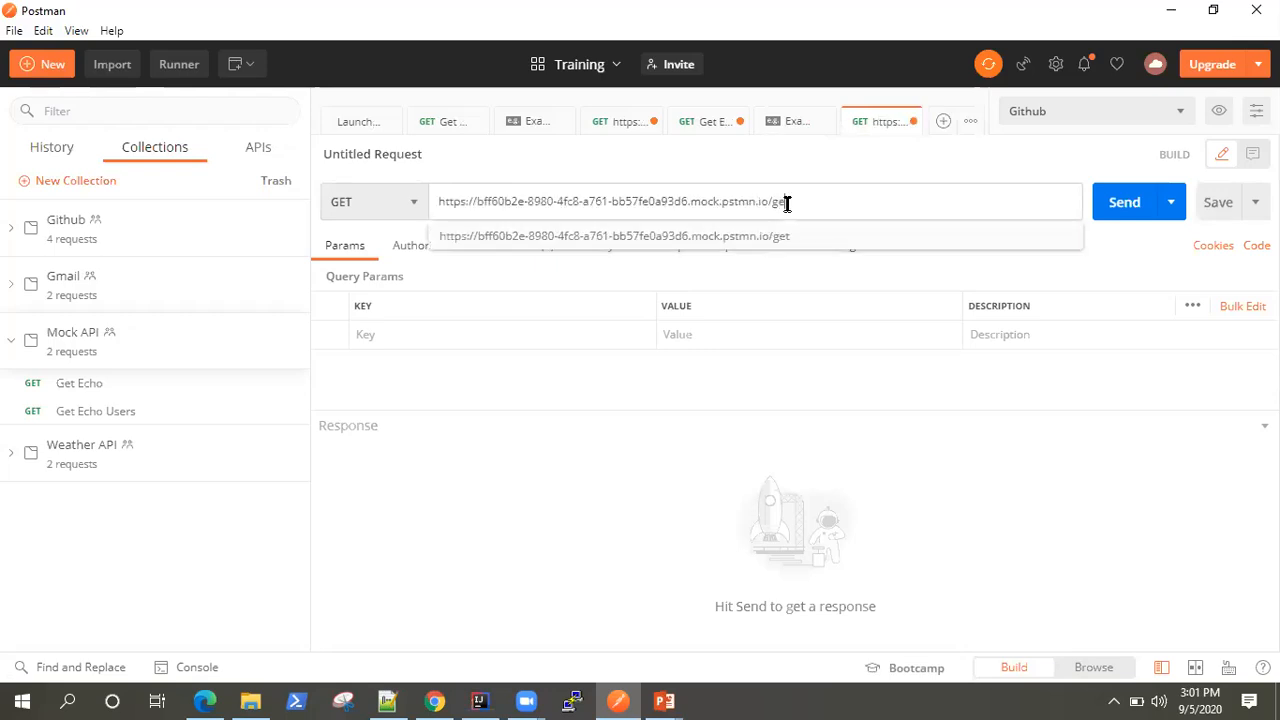
type("tUsers")
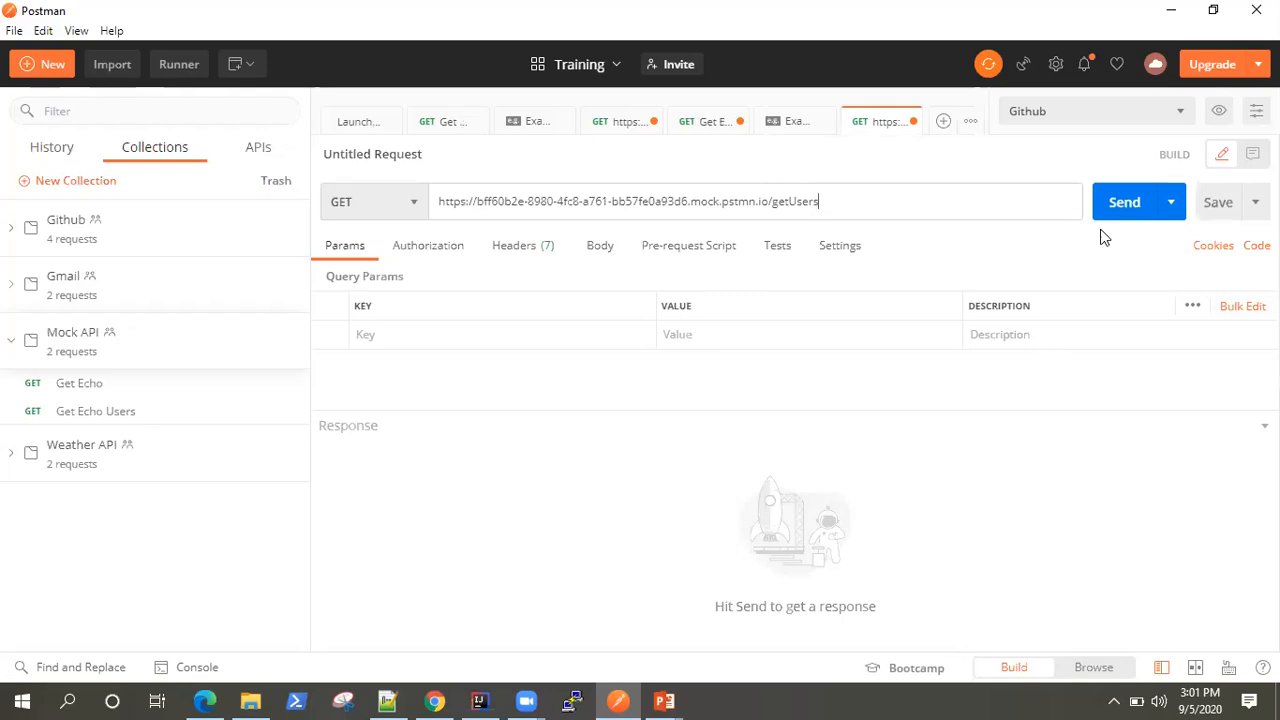
- Send the GET request for /getUsers to the mock server and enlarge the response area
left_click(1124, 204)
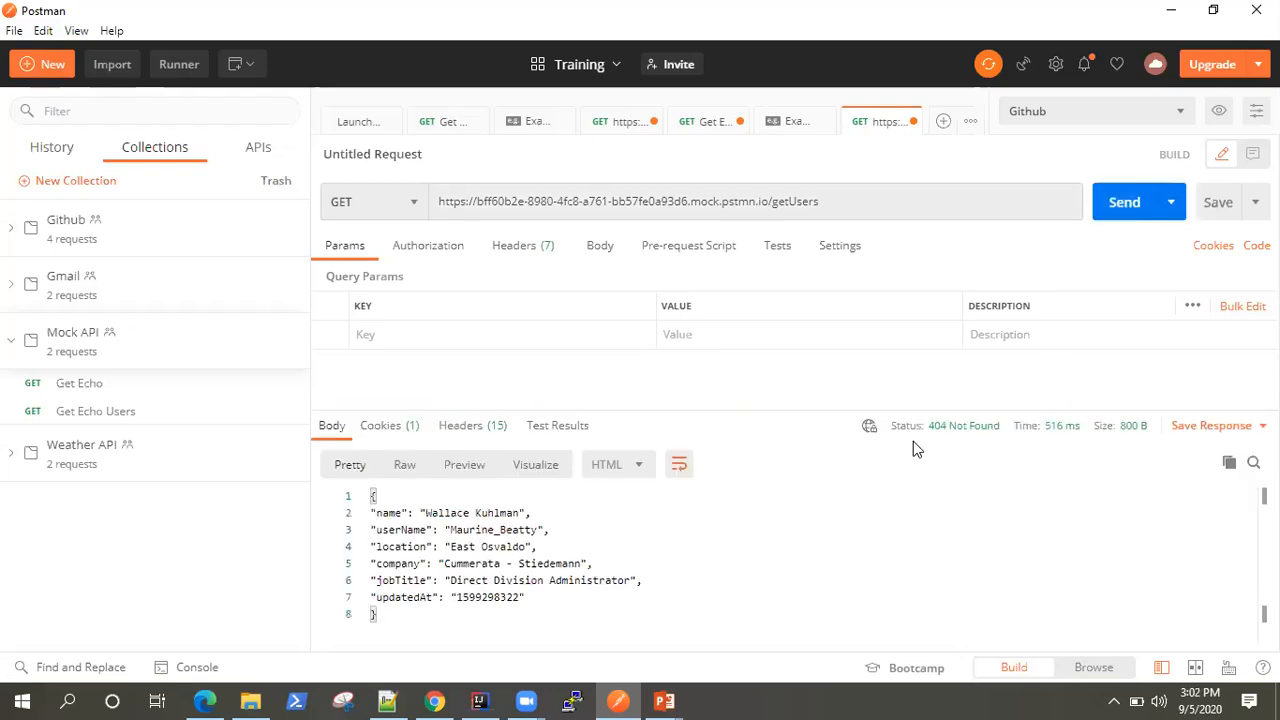
left_click_drag(828, 413, 818, 322)
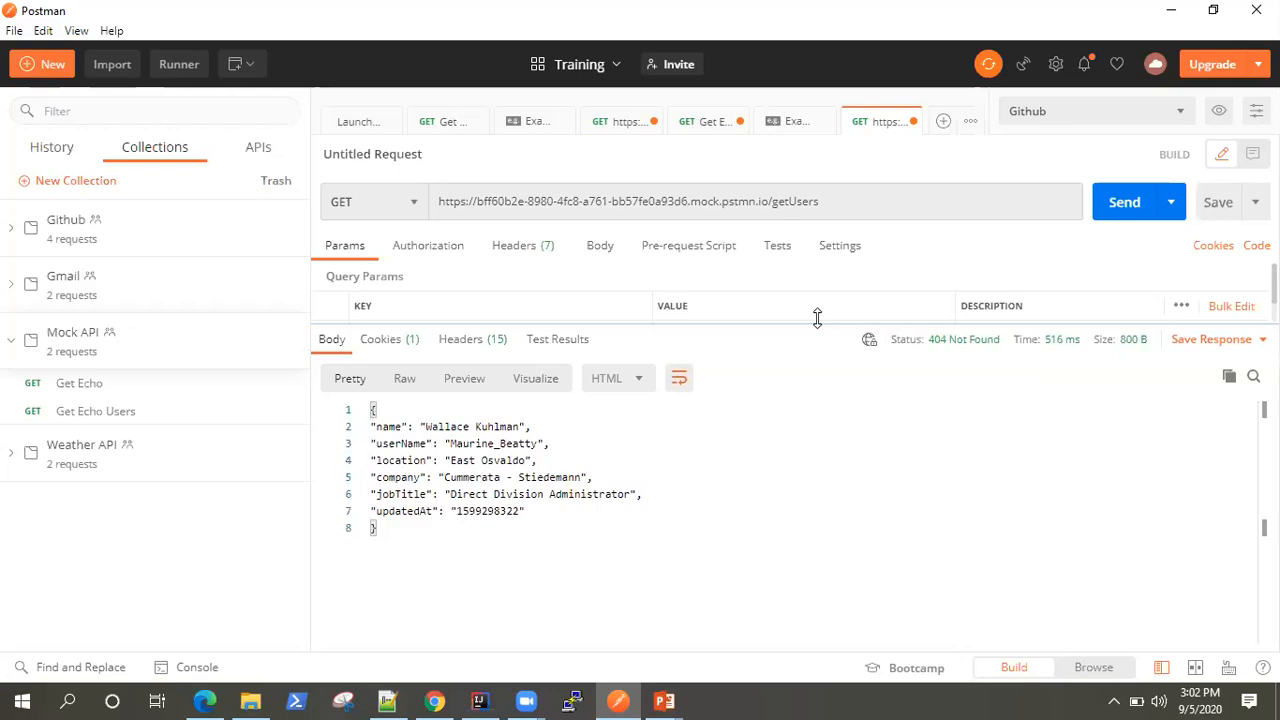
- Examine the mock server address and getUsers path in the request URL against the returned response body, including the name and updatedAt fields
left_click(783, 201)
left_click_drag(820, 201, 429, 200)
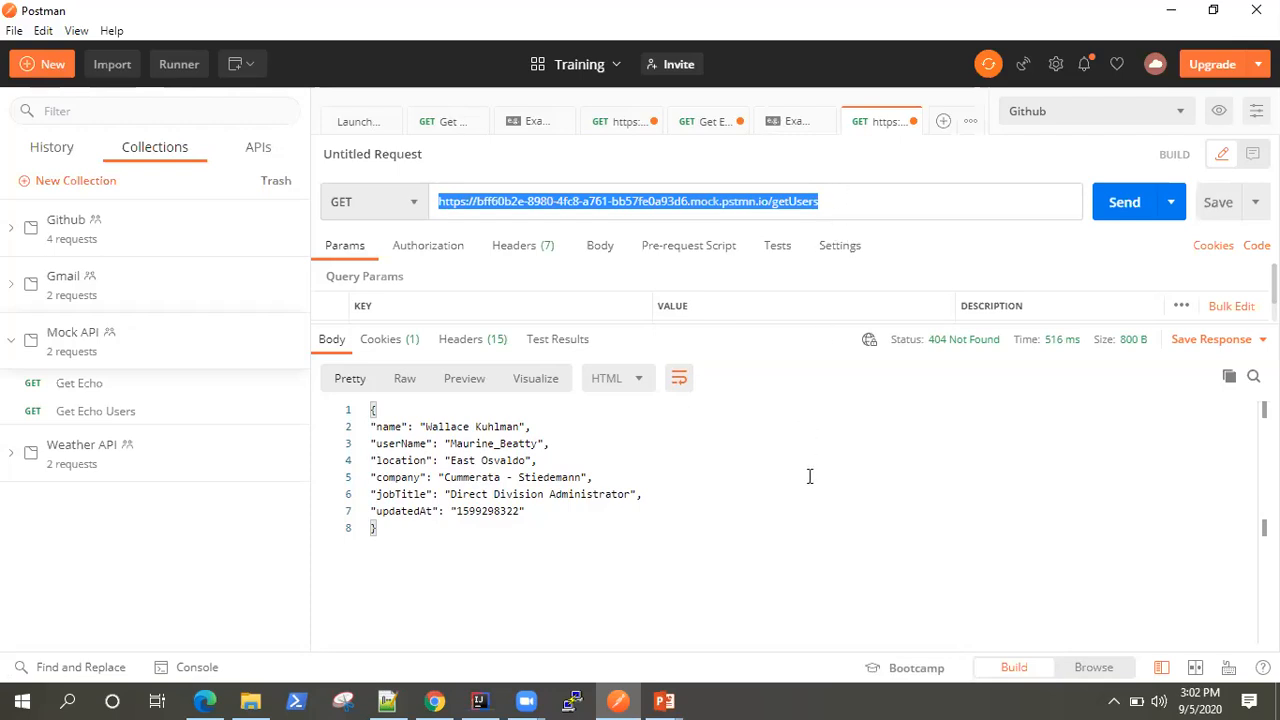
left_click_drag(572, 560, 366, 409)
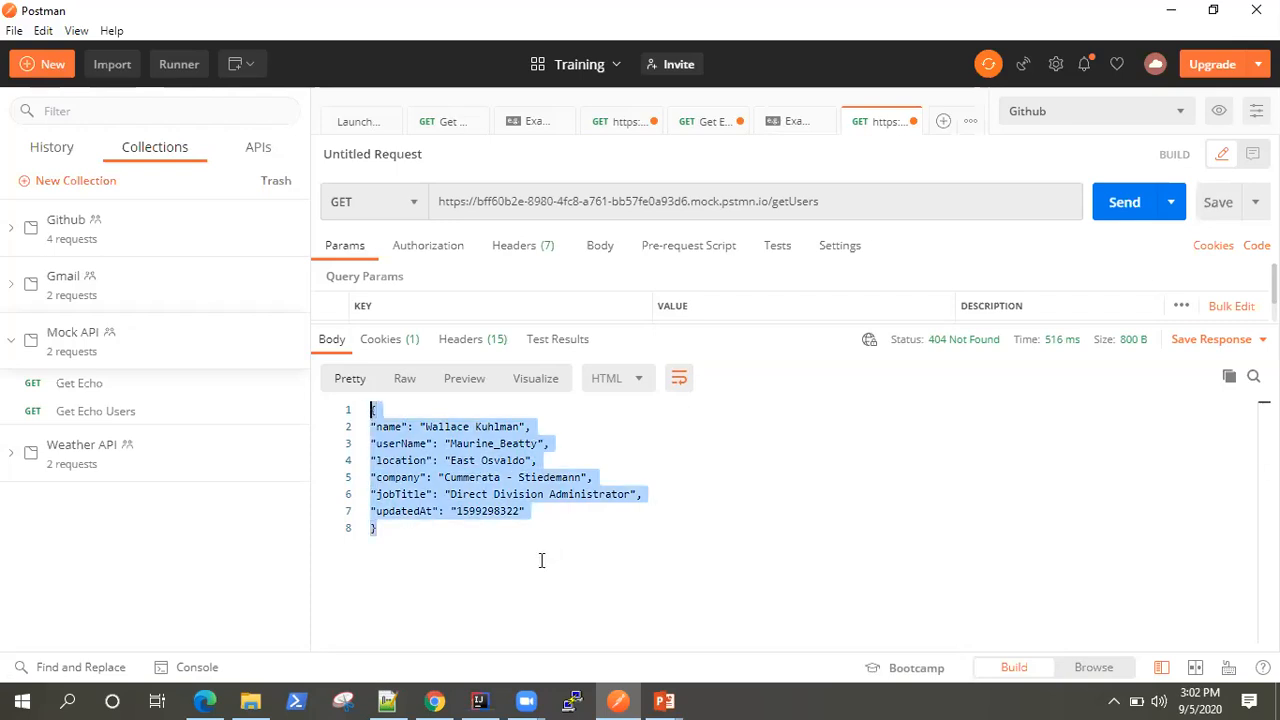
left_click(838, 203)
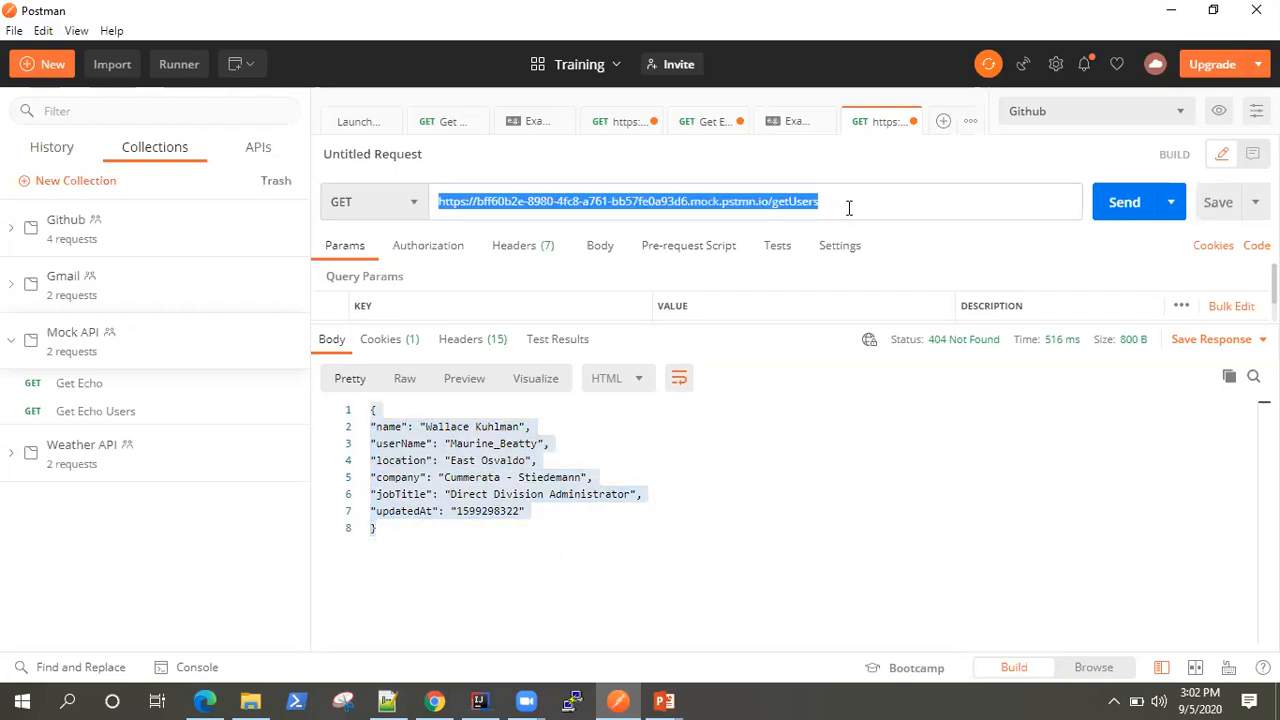
left_click(848, 206)
left_click_drag(851, 203, 431, 220)
left_click(771, 201)
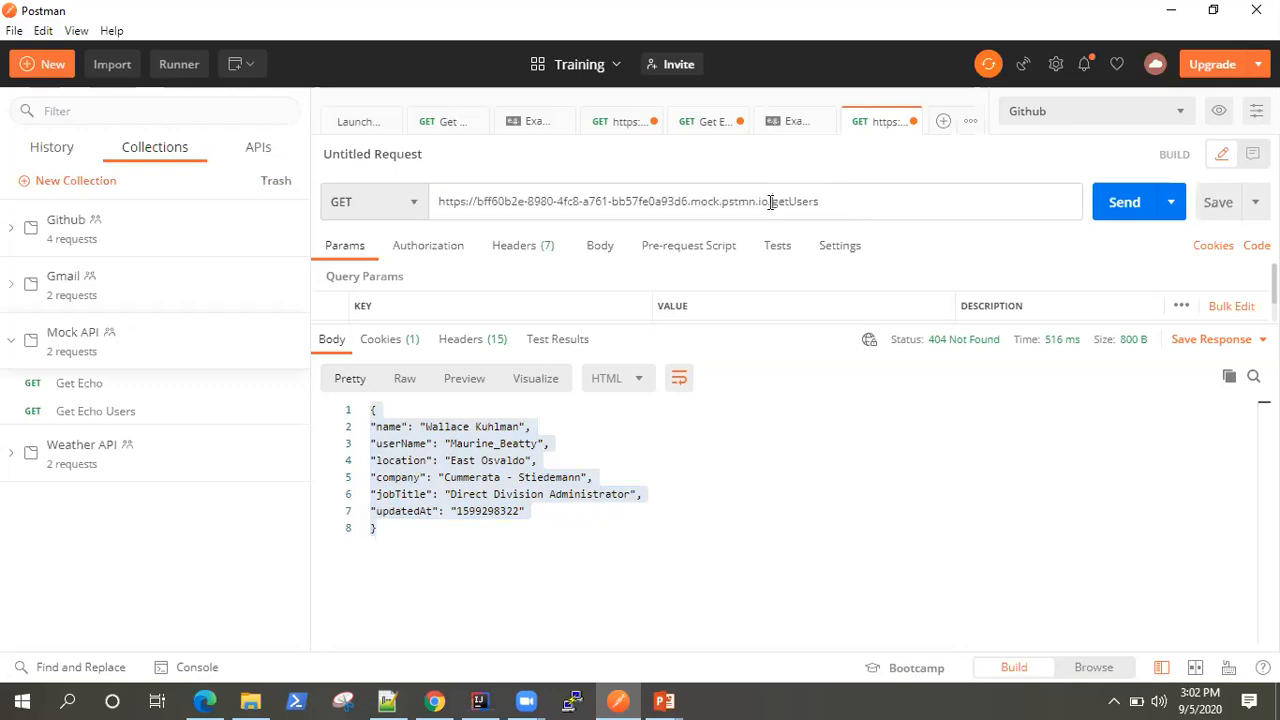
left_click_drag(768, 202, 428, 207)
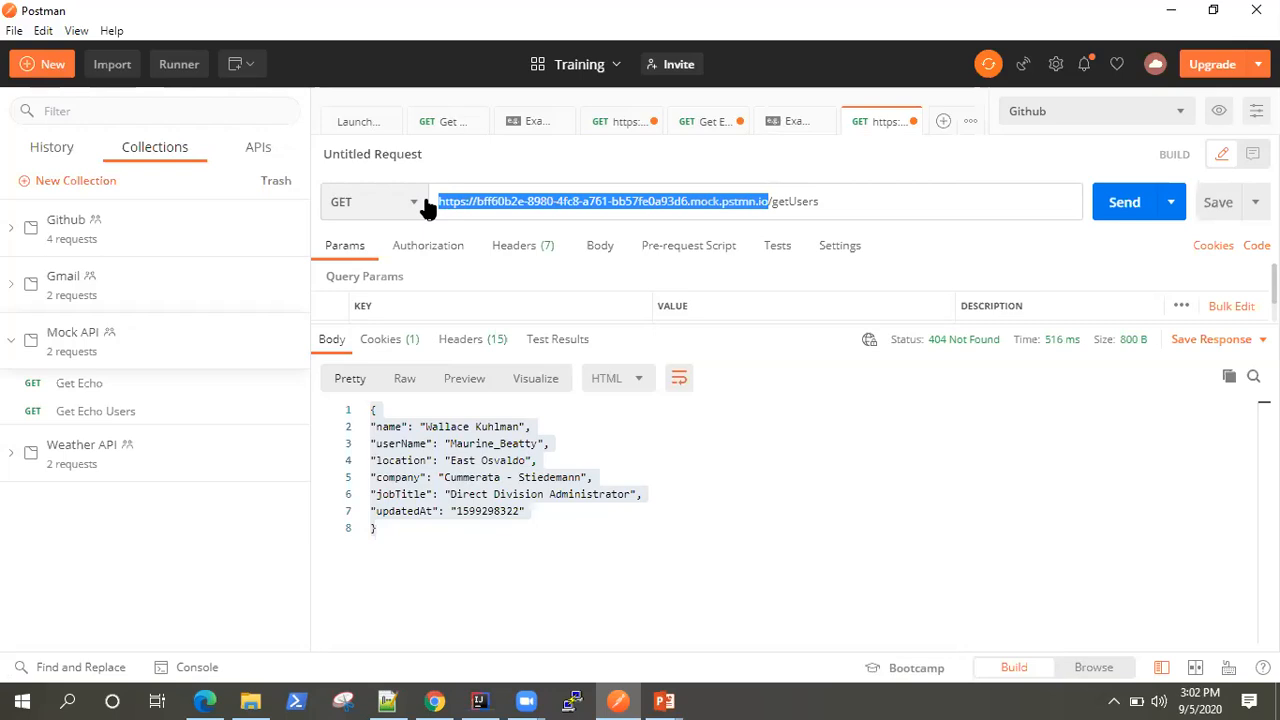
left_click(445, 427)
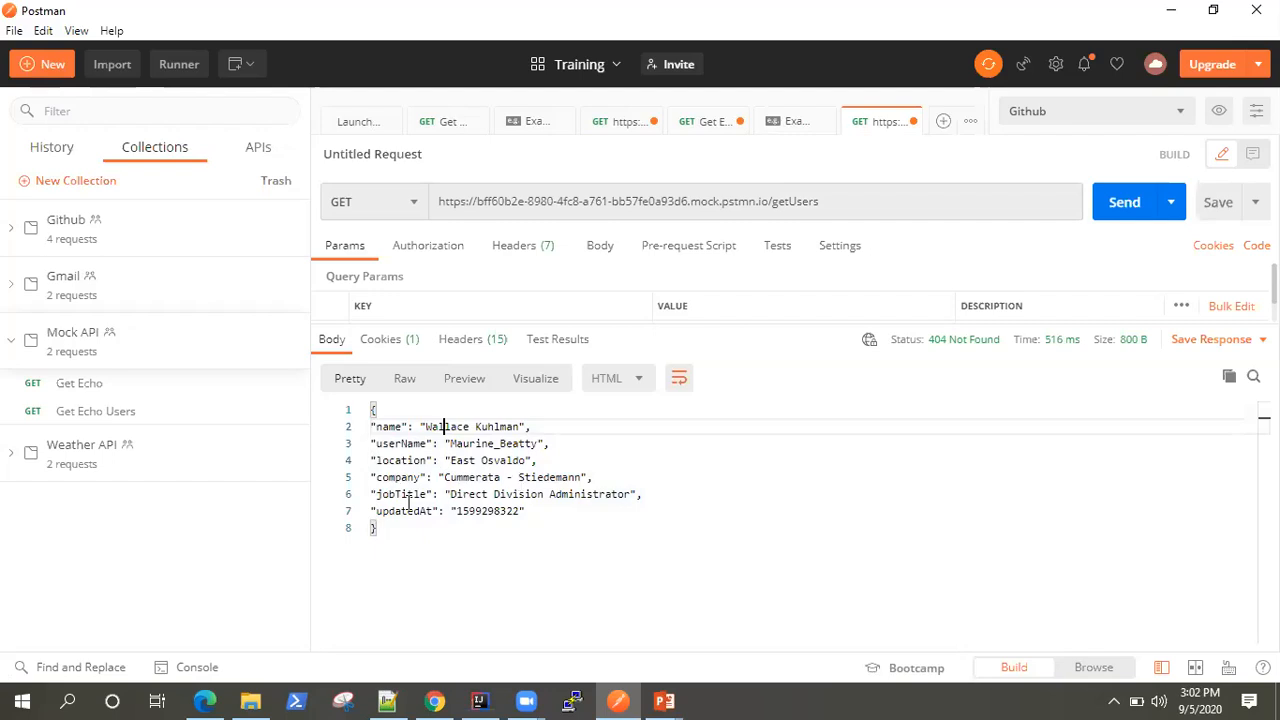
double_click(478, 511)
- Send the getUsers mock request again and check the field values in the new response body
left_click(1137, 224)
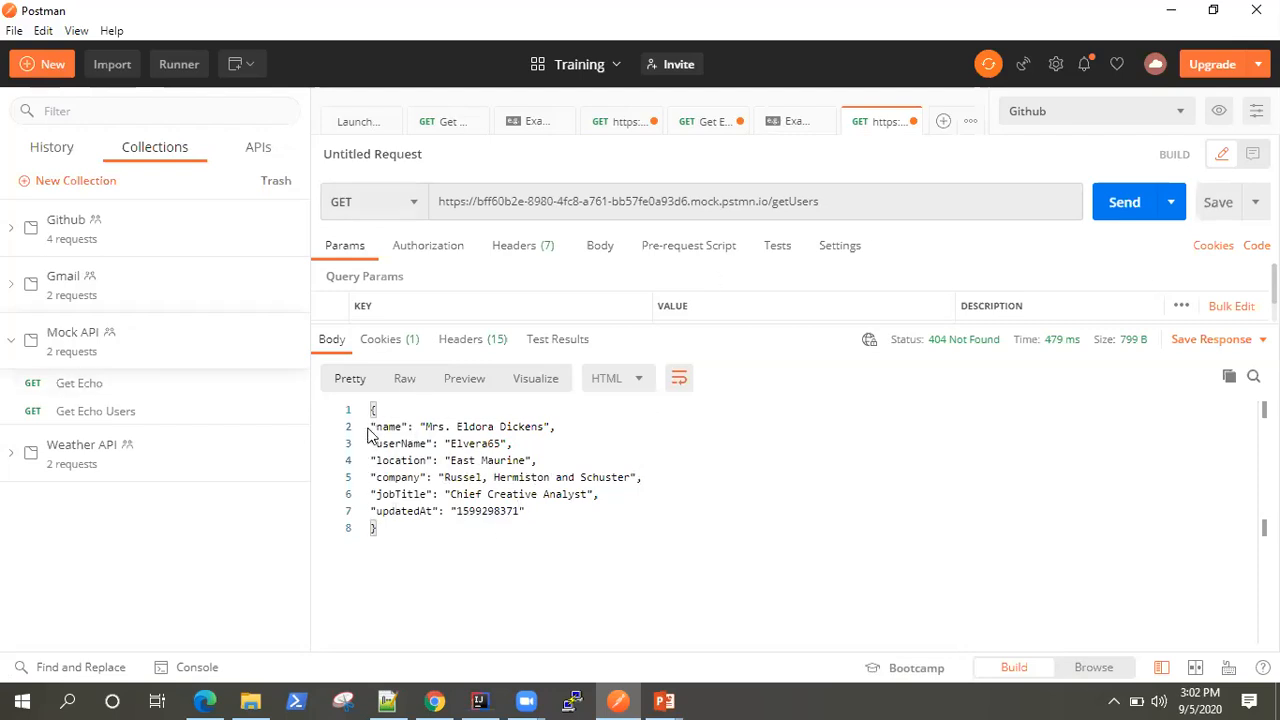
left_click_drag(534, 523, 352, 432)
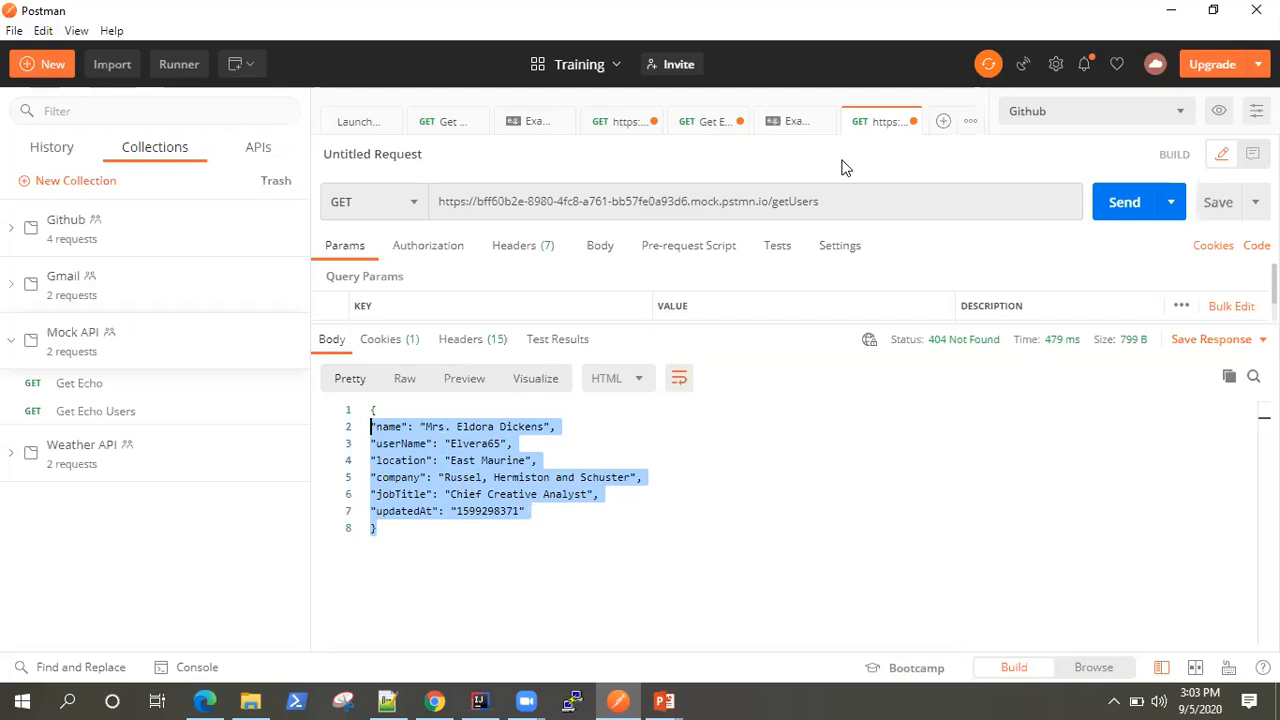
- Examine the random-data and timestamp variables in Example2's response body, and return to the getUsers mock request
left_click(790, 133)
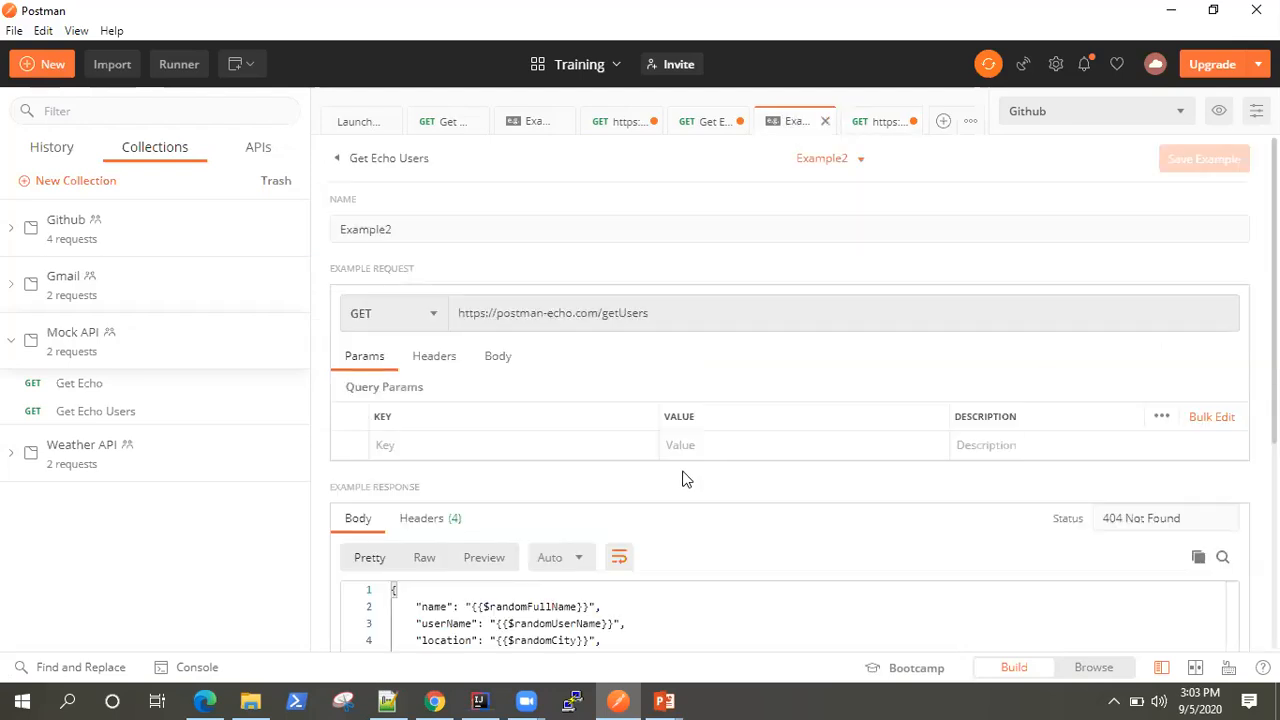
scroll(680, 477, "down", 3)
double_click(519, 297)
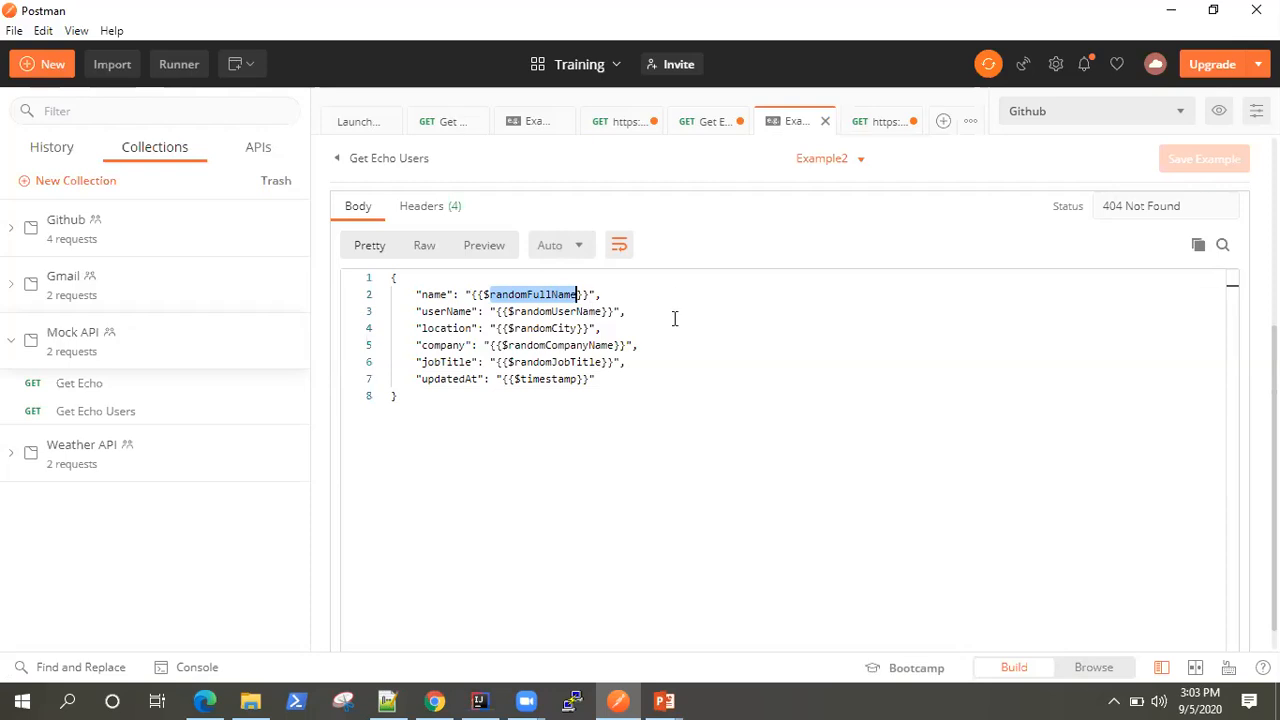
left_click(460, 382)
double_click(567, 380)
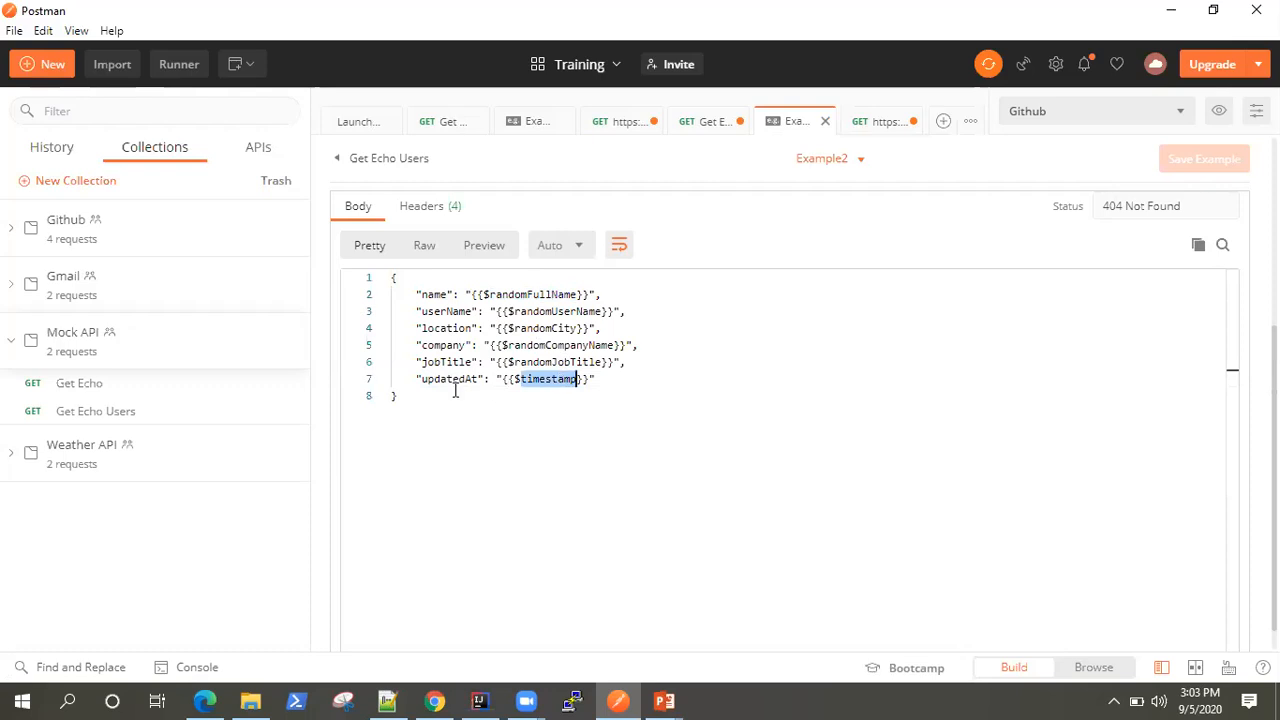
left_click(548, 364)
left_click(618, 363)
left_click_drag(625, 362, 416, 296)
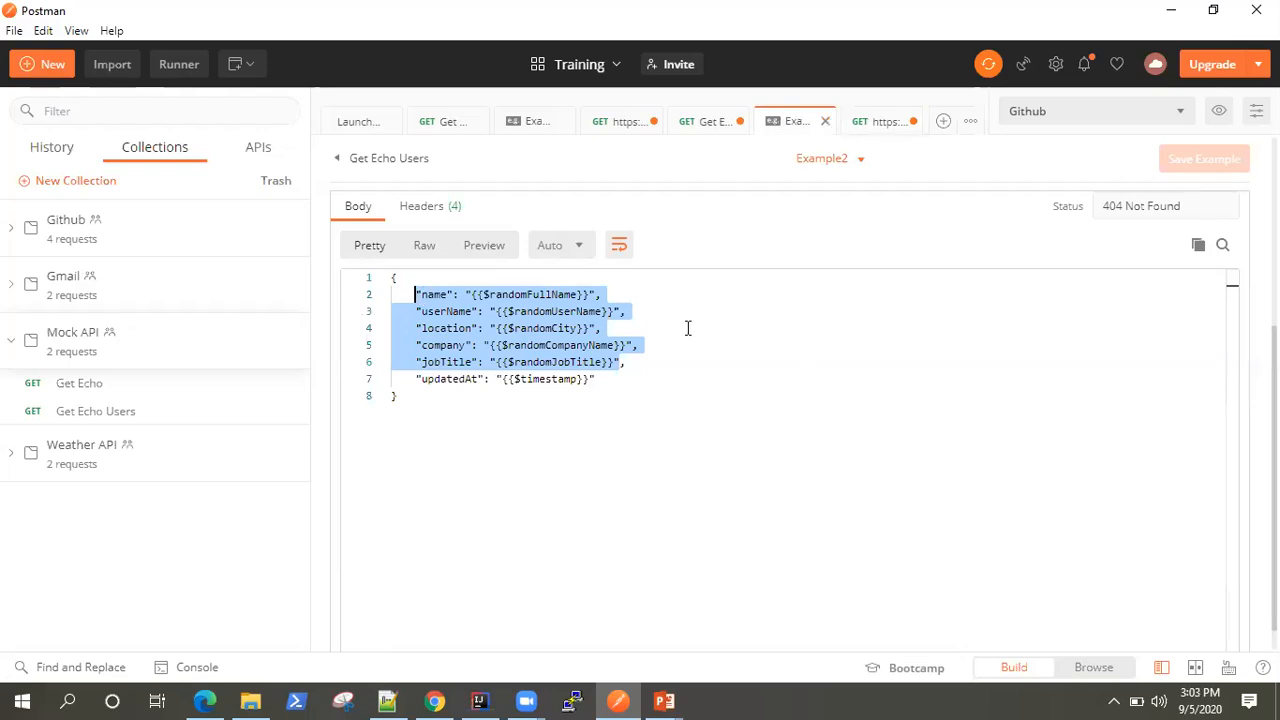
left_click(864, 121)
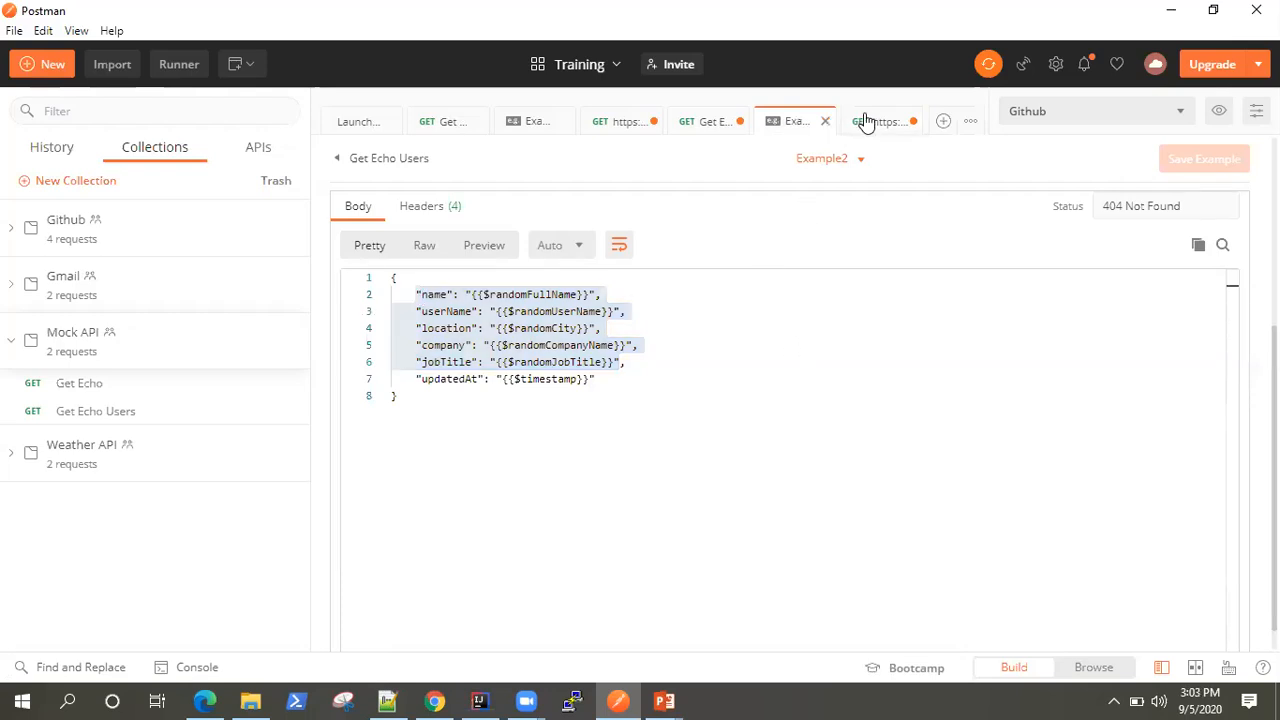